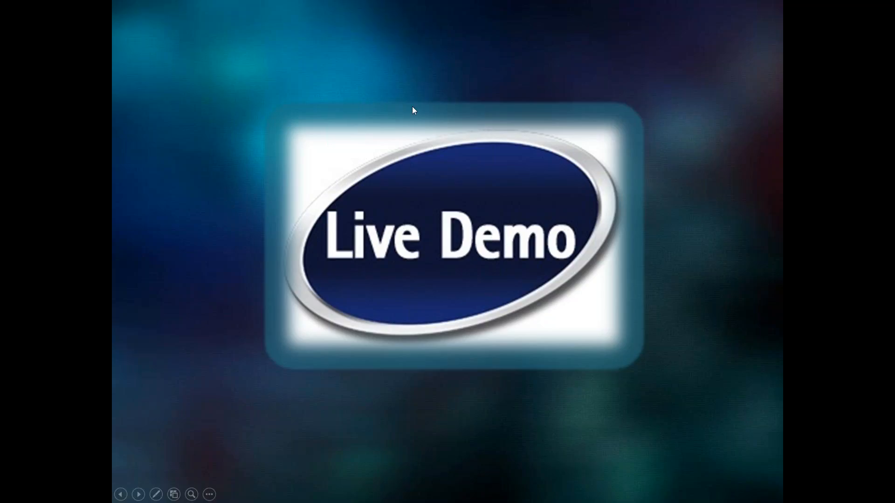
# - End the Live Demo slide show and minimize PowerPoint to bring TotalMD's Home screen forward
pyautogui.press('Escape')
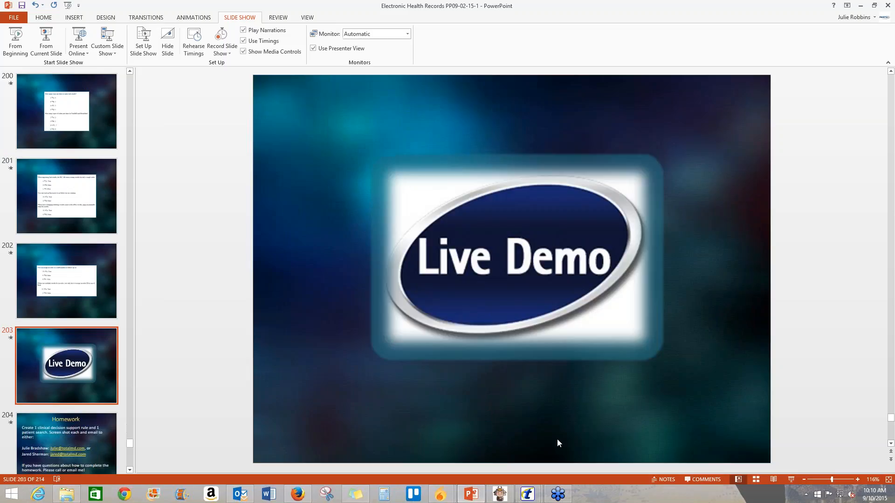
pyautogui.click(469, 497)
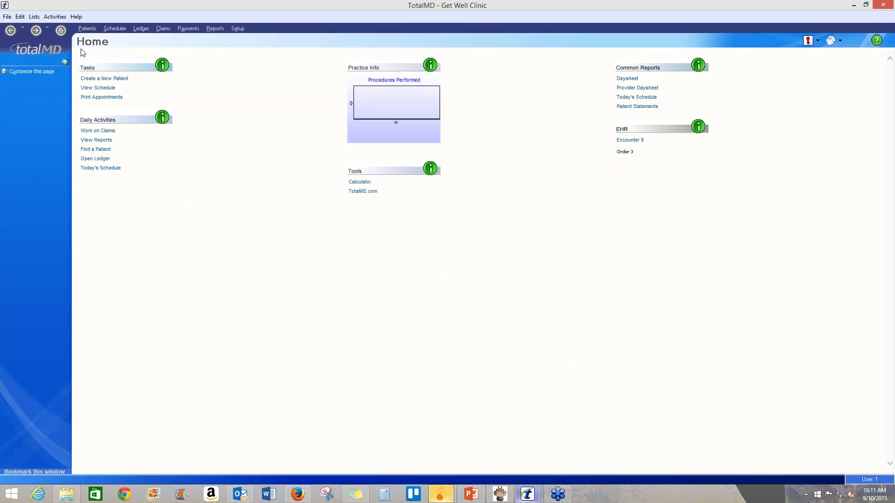
# - Start a new search in Patient Search and Reminders named 'All Males over the age of 21'
pyautogui.click(33, 19)
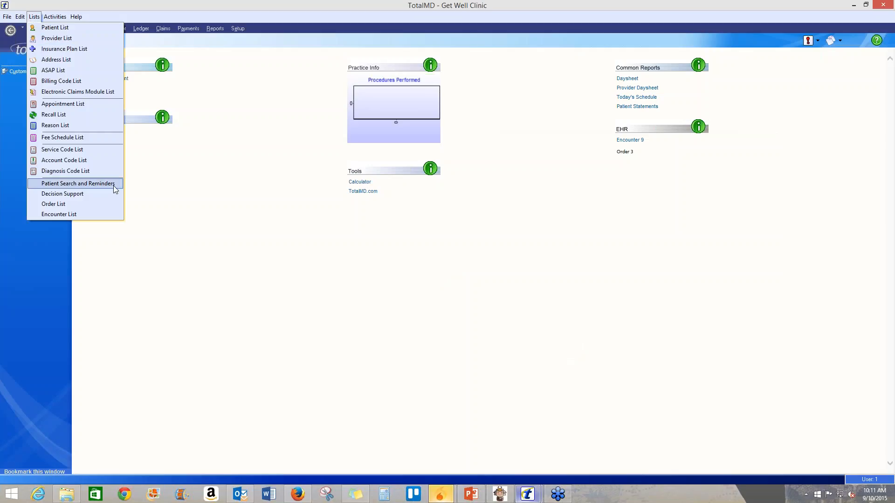
pyautogui.click(77, 184)
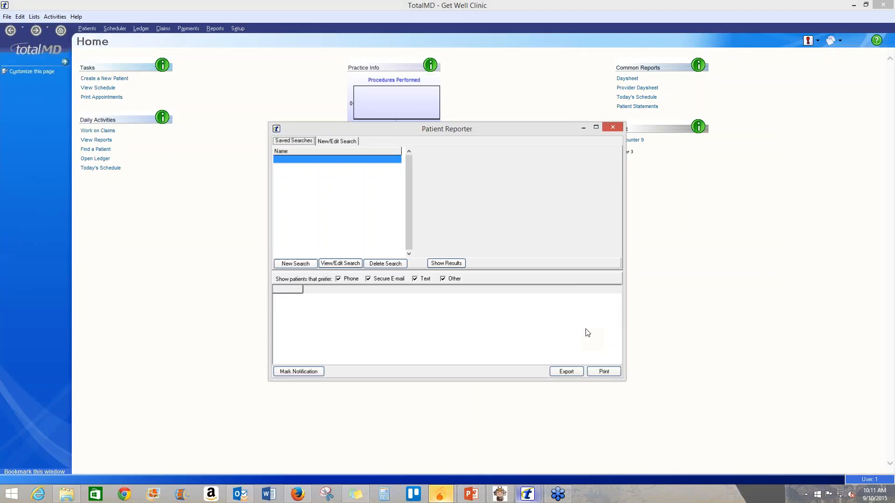
pyautogui.click(306, 266)
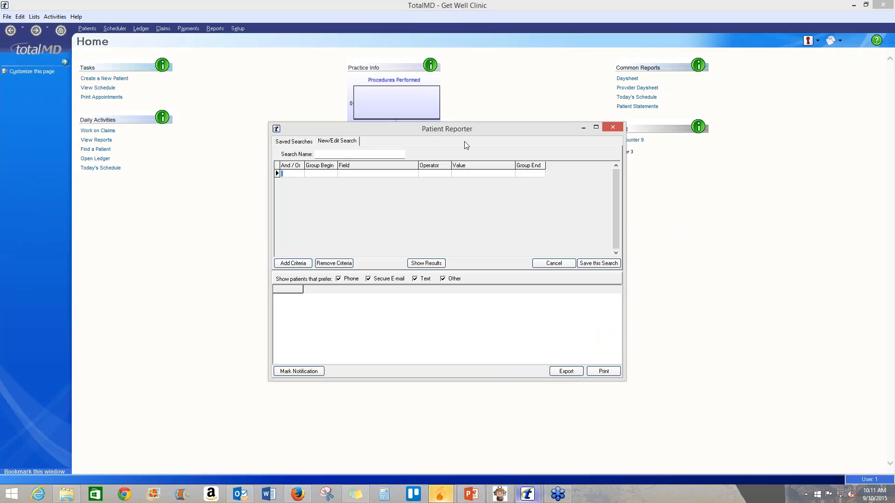
pyautogui.click(378, 156)
pyautogui.write('A')
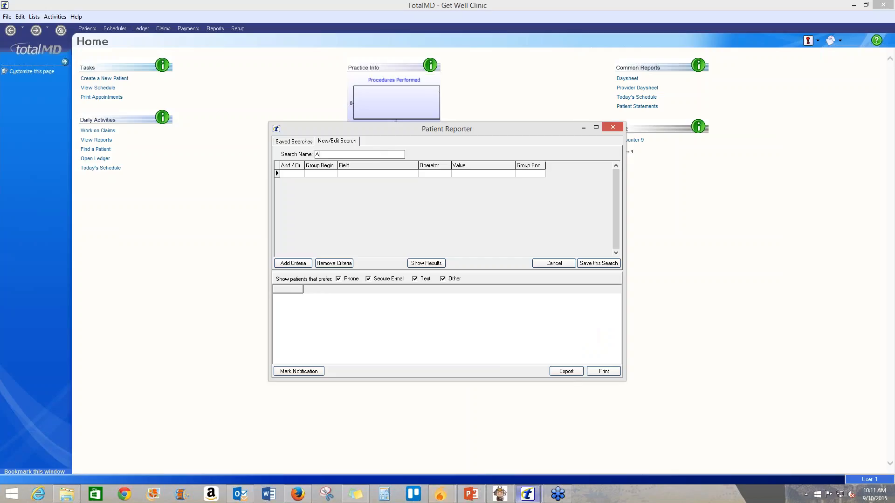
pyautogui.write('ll Males over the age of ')
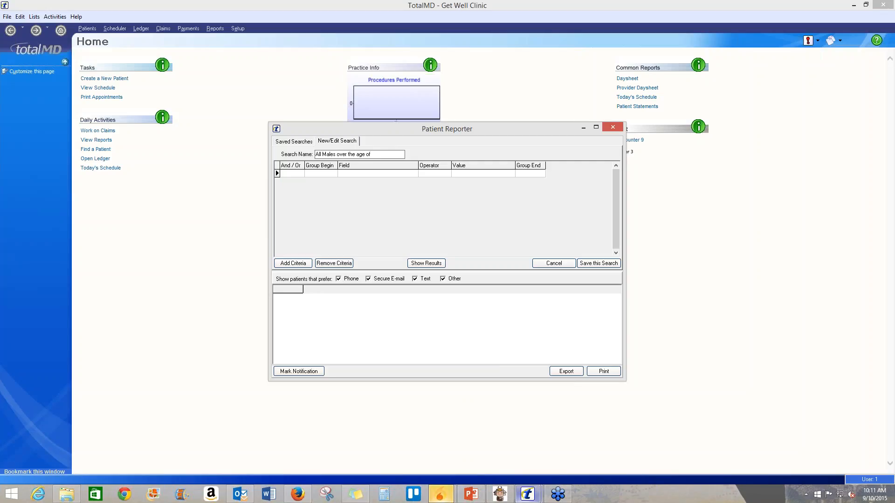
pyautogui.write('21')
# - Set the first search criterion to Patient - Gender = M
pyautogui.click(362, 174)
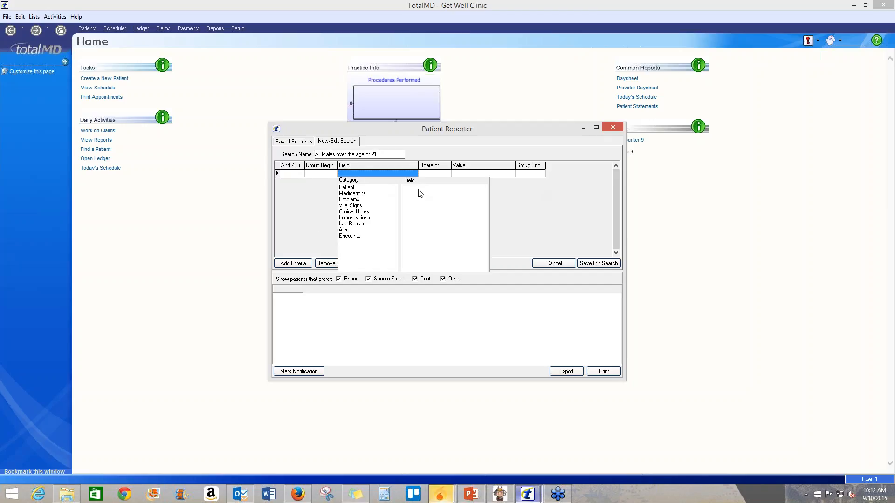
pyautogui.click(363, 188)
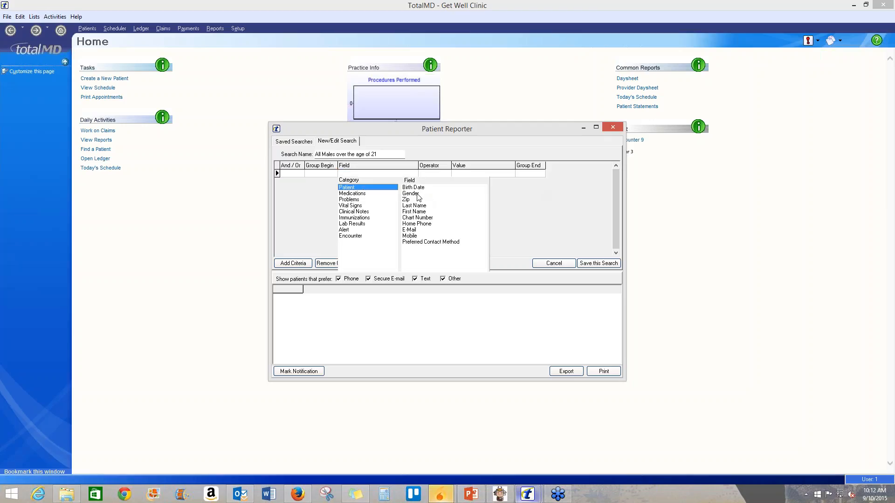
pyautogui.click(411, 193)
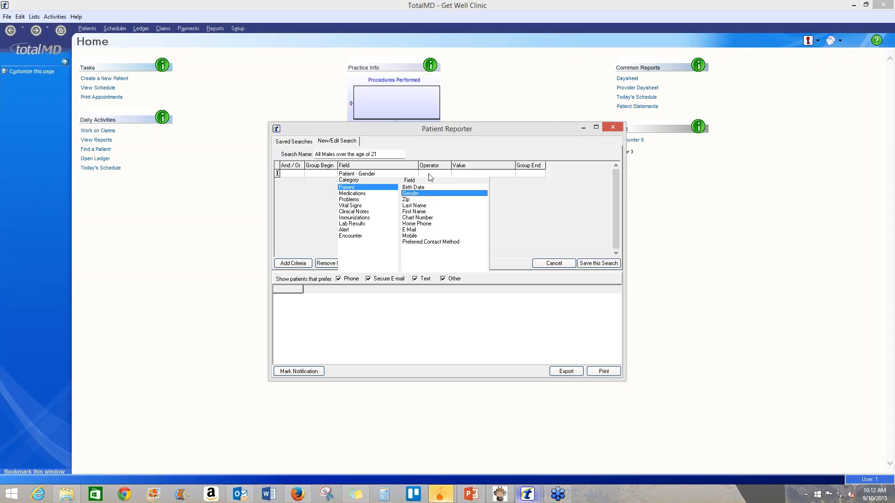
pyautogui.click(430, 174)
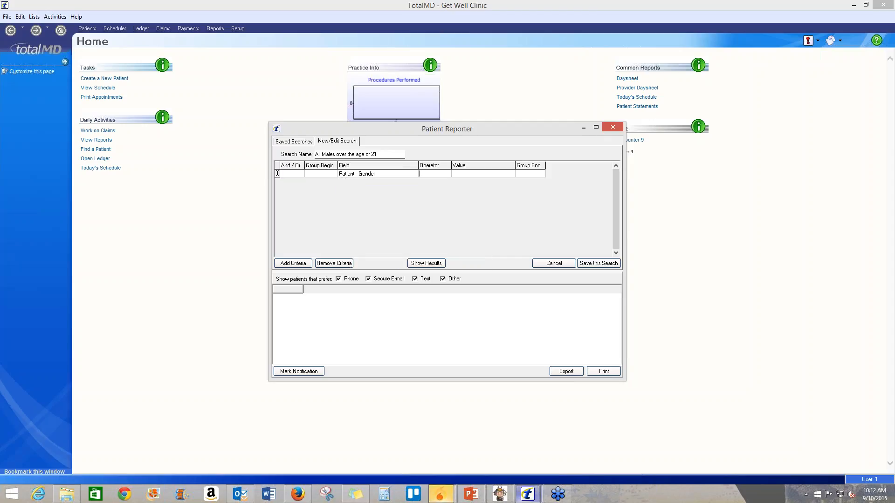
pyautogui.click(437, 175)
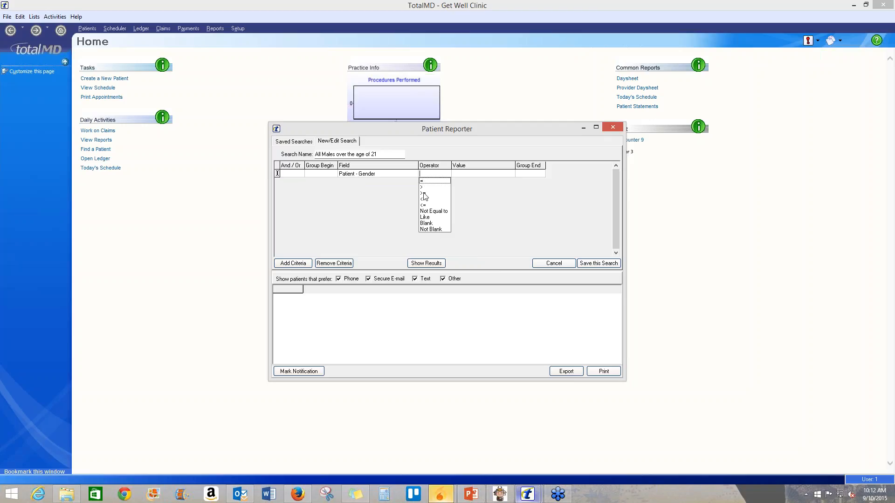
pyautogui.click(424, 181)
pyautogui.click(465, 176)
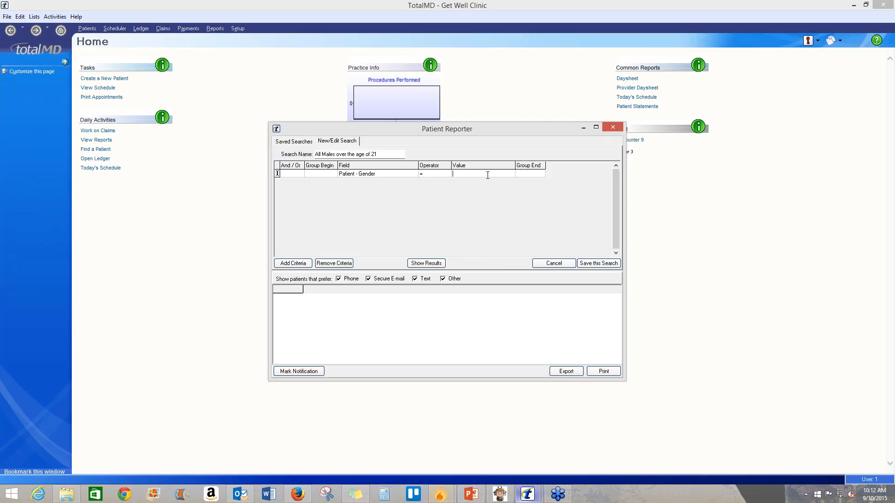
pyautogui.write('M')
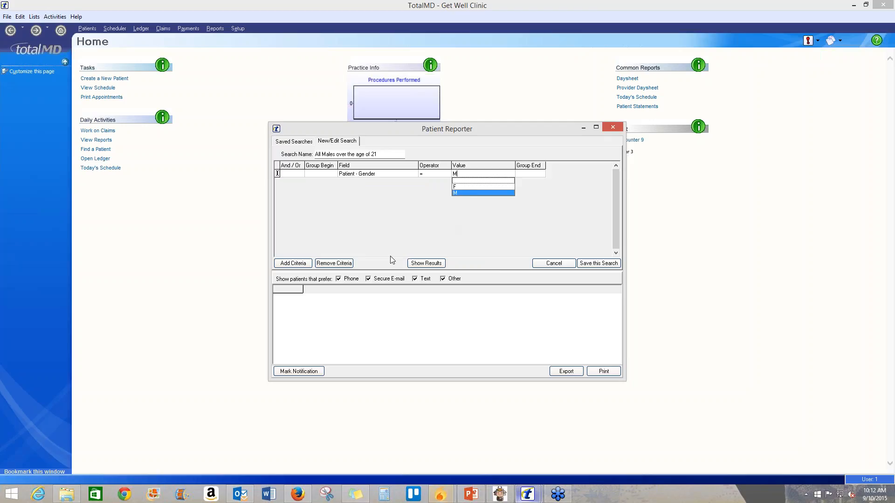
# - Add a second And criterion on Patient - Birth Date with the <= operator
pyautogui.click(302, 264)
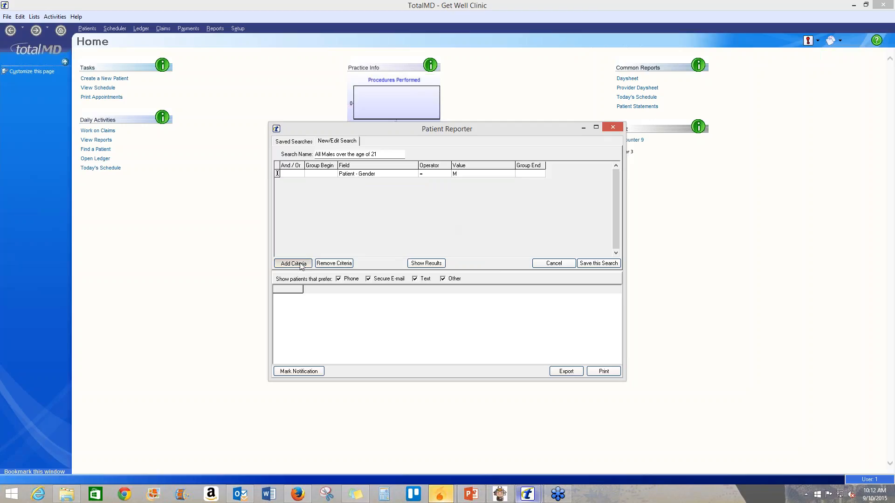
pyautogui.click(301, 263)
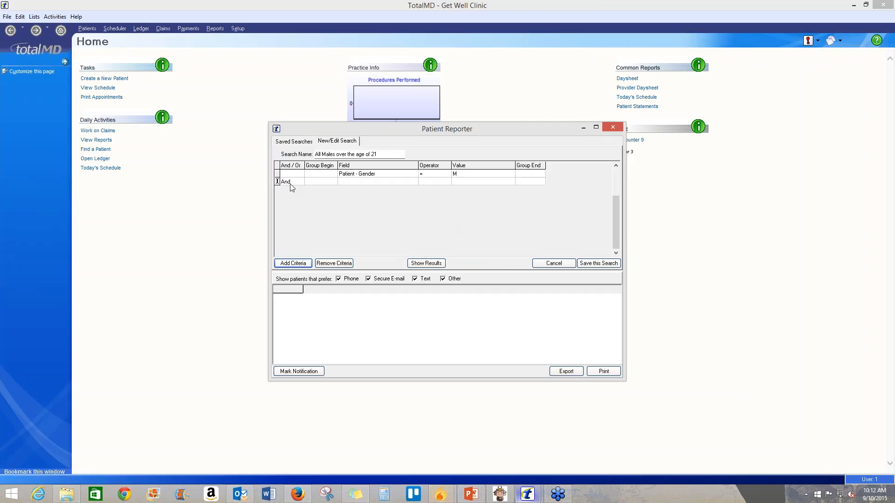
pyautogui.click(362, 182)
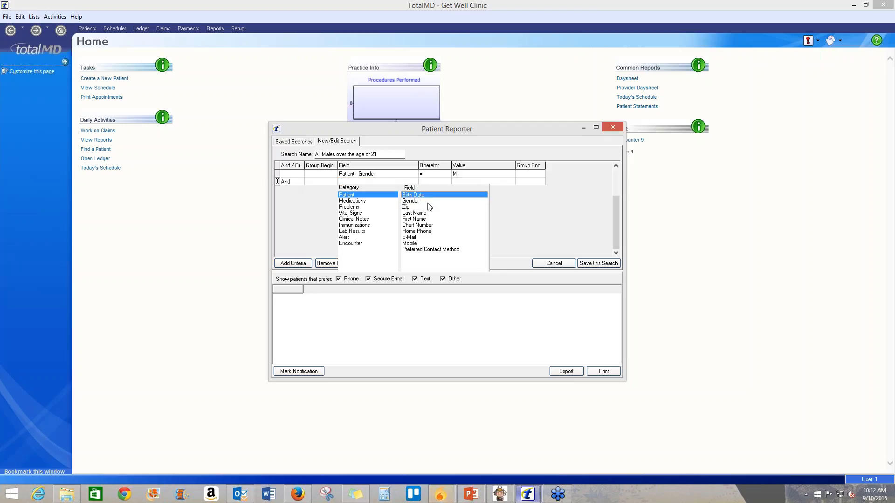
pyautogui.click(413, 195)
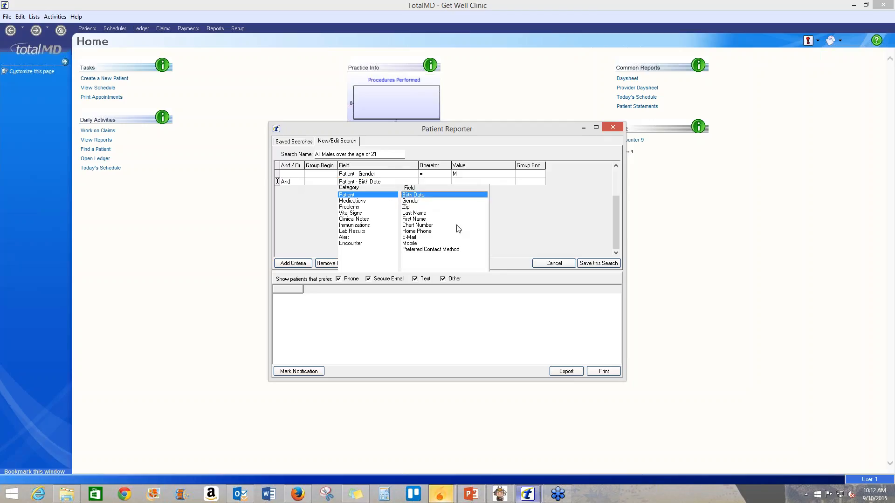
pyautogui.click(437, 182)
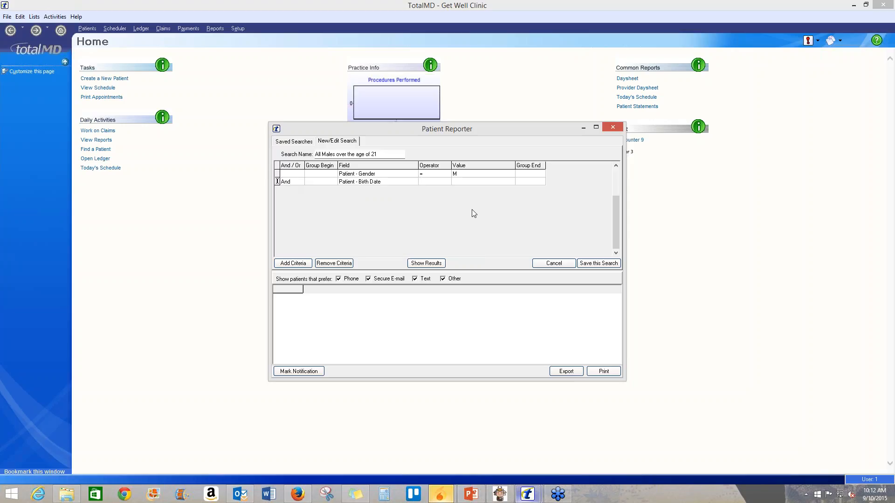
pyautogui.click(442, 182)
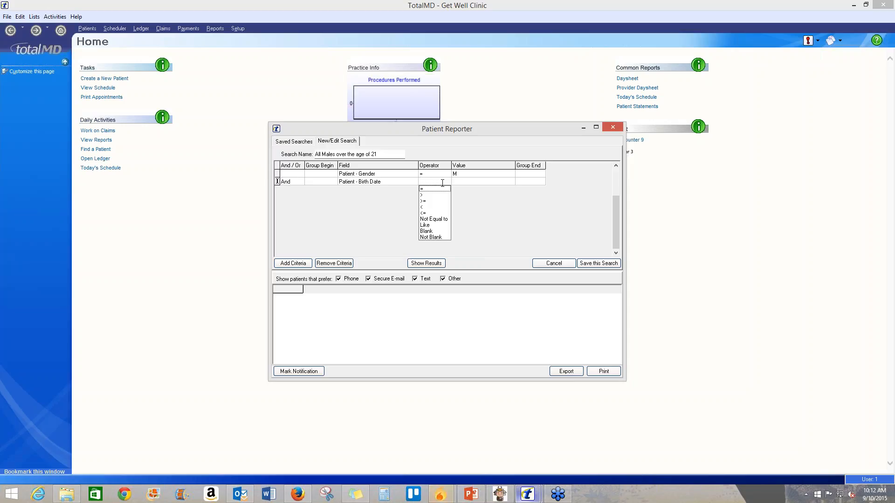
pyautogui.click(425, 214)
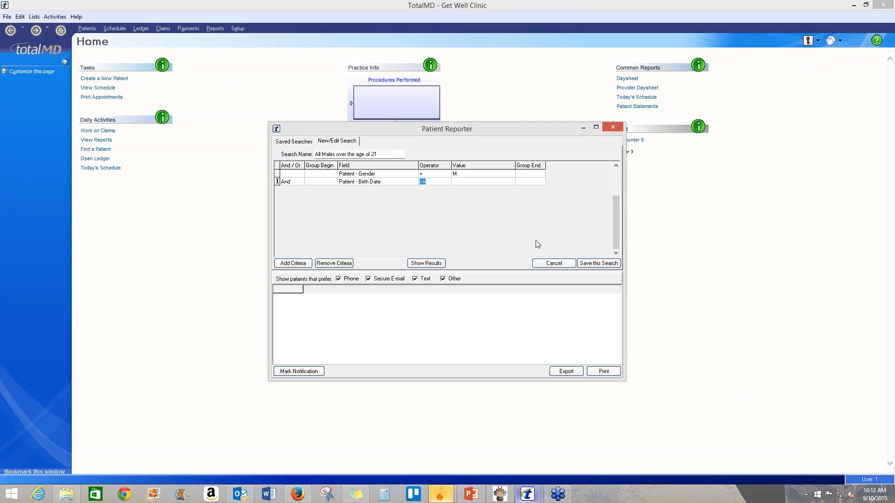
pyautogui.click(464, 184)
# - Enter 21YearsAgo as the Birth Date criterion's value
pyautogui.write('21')
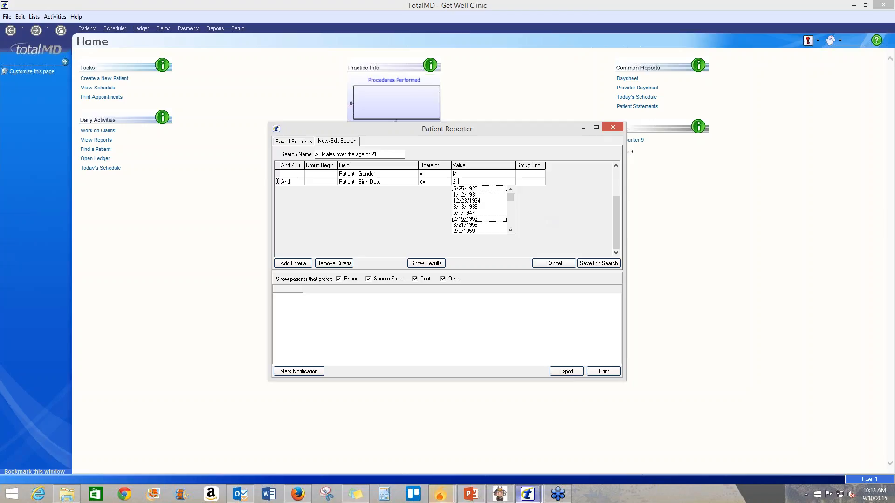
pyautogui.write('YearsAgo')
# - Show the search results and scroll across the result columns
pyautogui.click(433, 265)
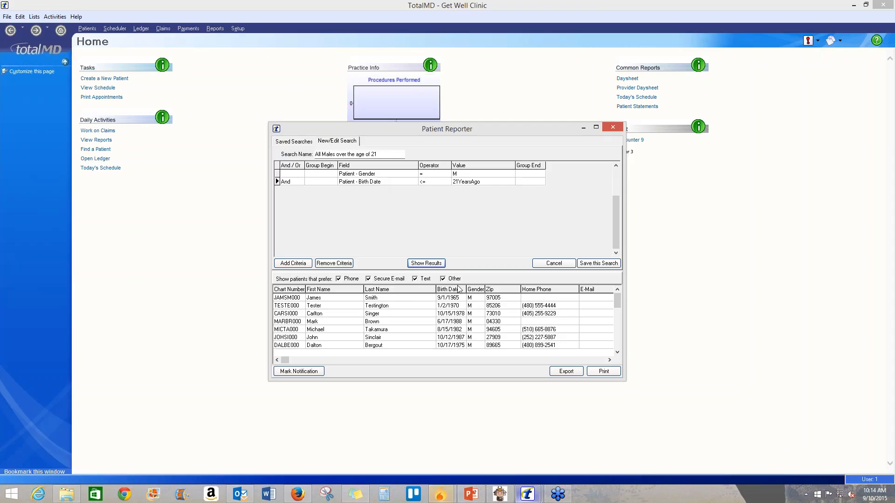
pyautogui.click(609, 360)
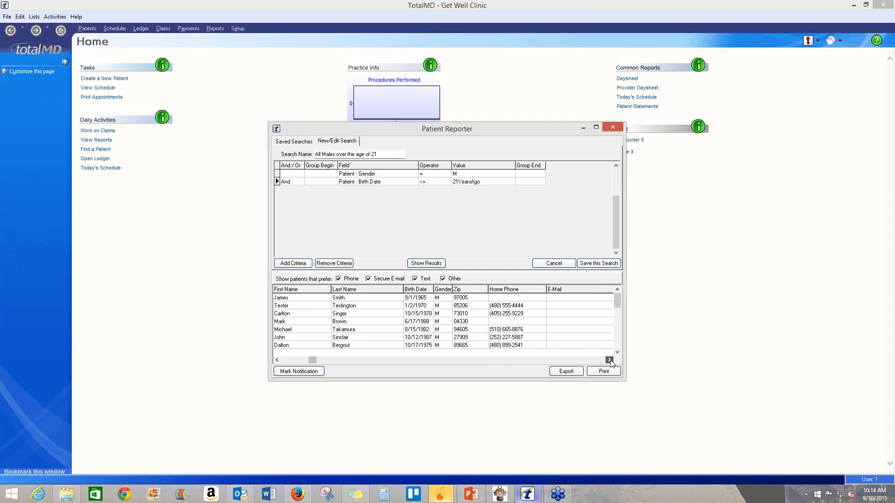
pyautogui.click(609, 360)
pyautogui.click(609, 360)
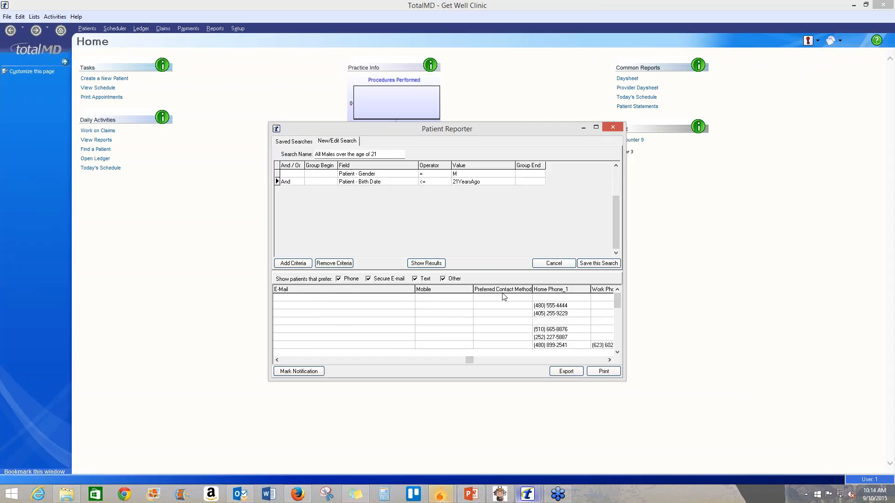
pyautogui.click(277, 361)
pyautogui.click(277, 361)
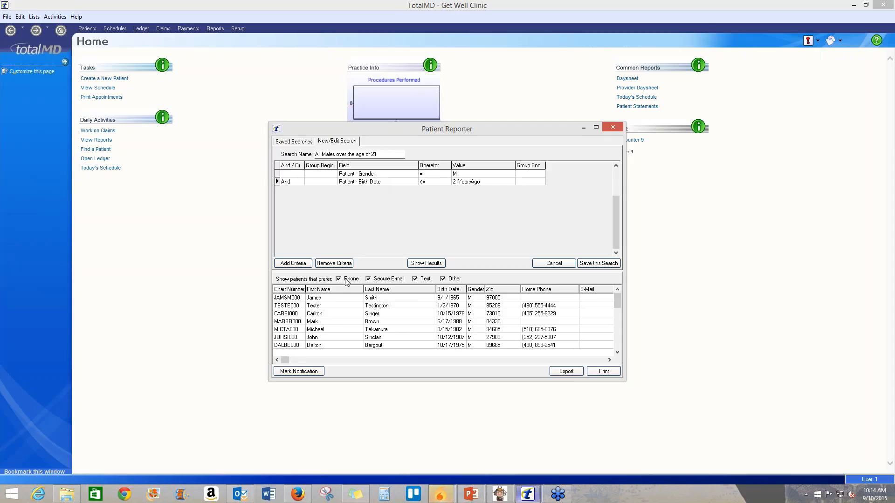
# - Exclude Secure E-mail, Text and Other contact preferences and sort results by Last Name
pyautogui.click(370, 279)
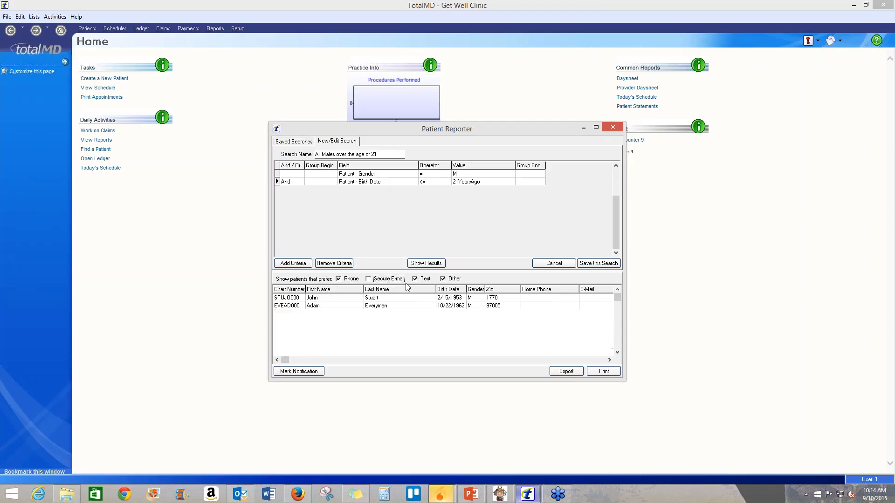
pyautogui.click(428, 279)
pyautogui.click(452, 279)
pyautogui.click(381, 291)
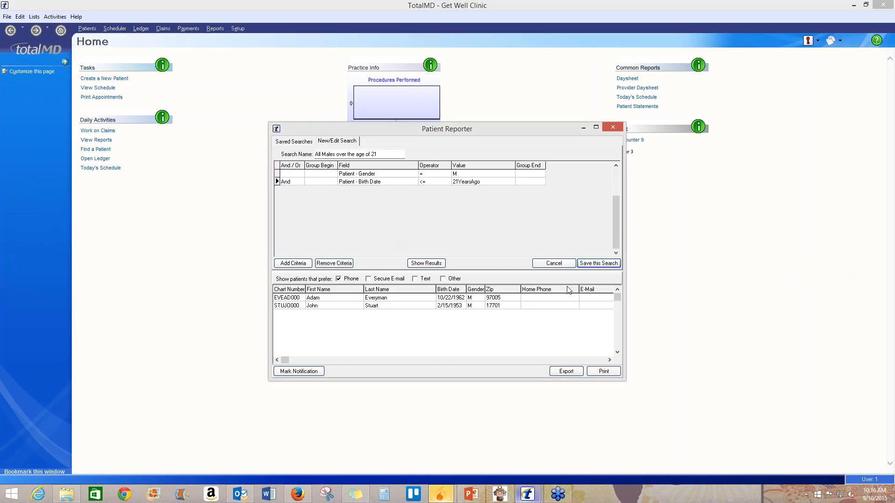
# - Open the saved searches list and pass the presenting role to another participant
pyautogui.click(306, 141)
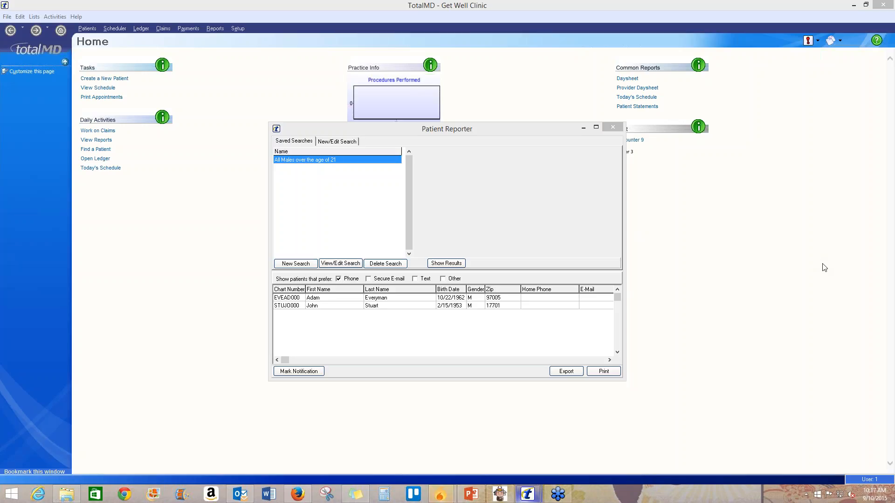
pyautogui.click(825, 287)
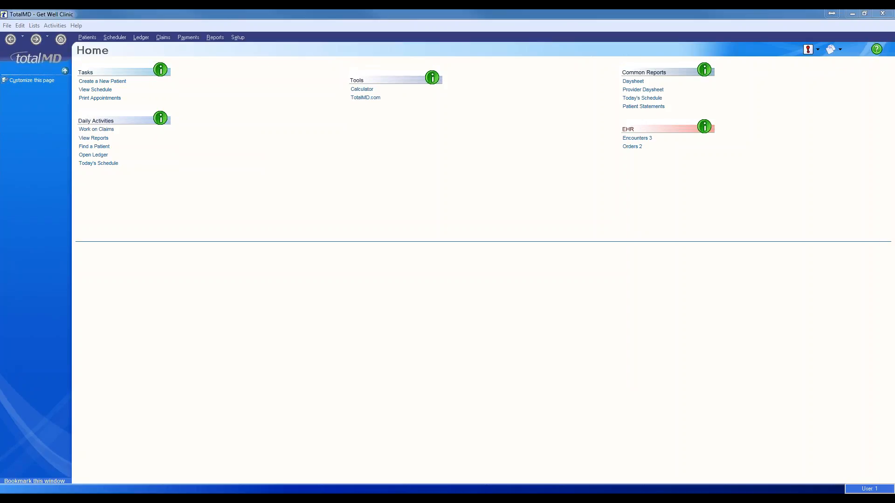
# - Switch to the USPSTF aspirin page and bring the Chrome window fully onto the main screen
pyautogui.moveTo(894, 73); pyautogui.dragTo(828, 72)
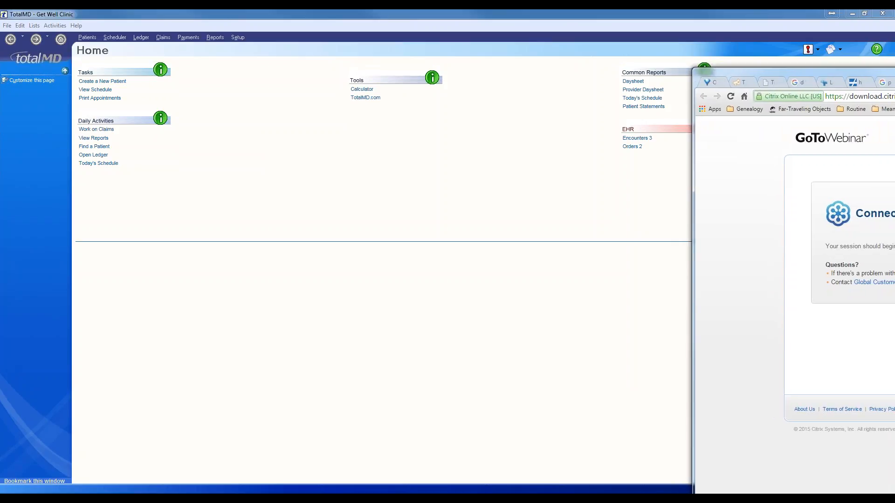
pyautogui.hotkey('ctrl', 'shift', 'Tab')
pyautogui.hotkey('ctrl', 'shift', 'Tab')
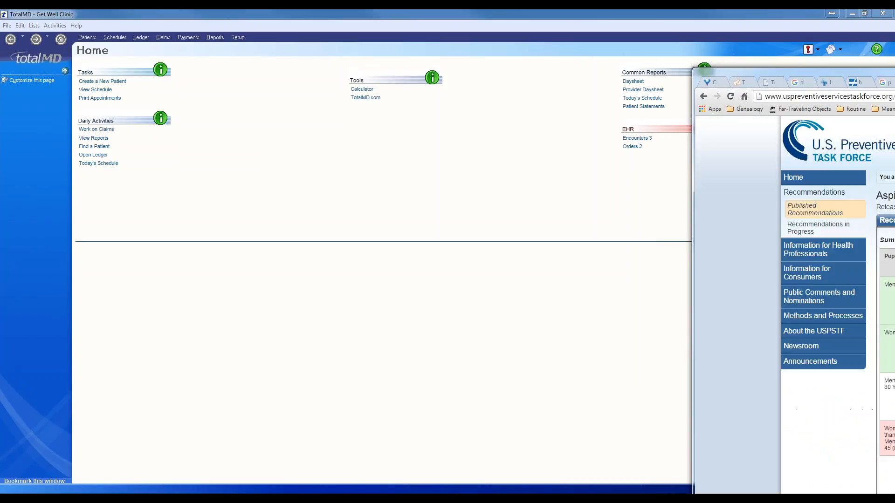
pyautogui.moveTo(811, 73)
pyautogui.mouseDown()
pyautogui.moveTo(889, 56)
pyautogui.moveTo(823, 52)
pyautogui.moveTo(803, 75)
pyautogui.mouseUp()
pyautogui.moveTo(894, 75); pyautogui.dragTo(613, 41)
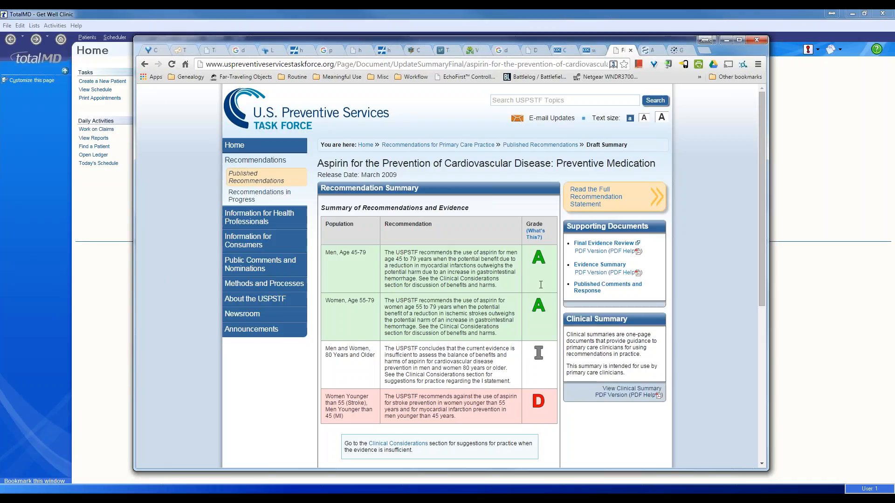
pyautogui.moveTo(328, 253); pyautogui.dragTo(538, 308)
pyautogui.click(541, 325)
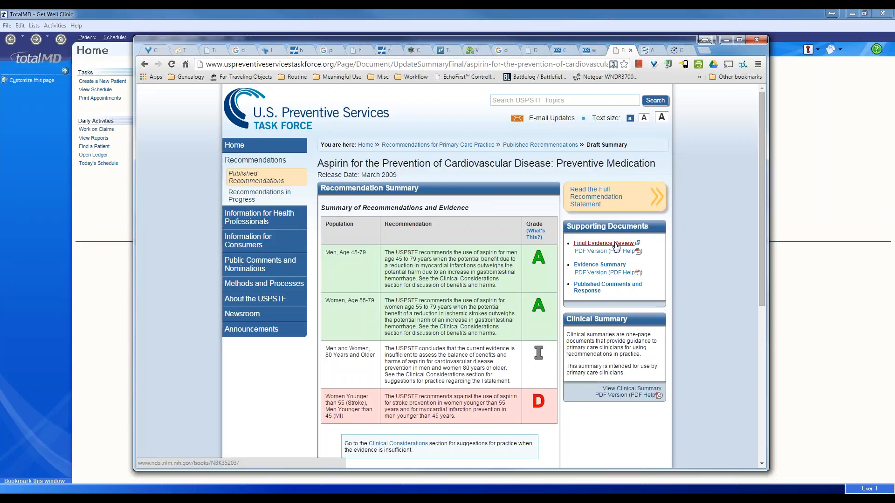
# - Open the Final Evidence Review in a new tab and select its web address
pyautogui.click(616, 244)
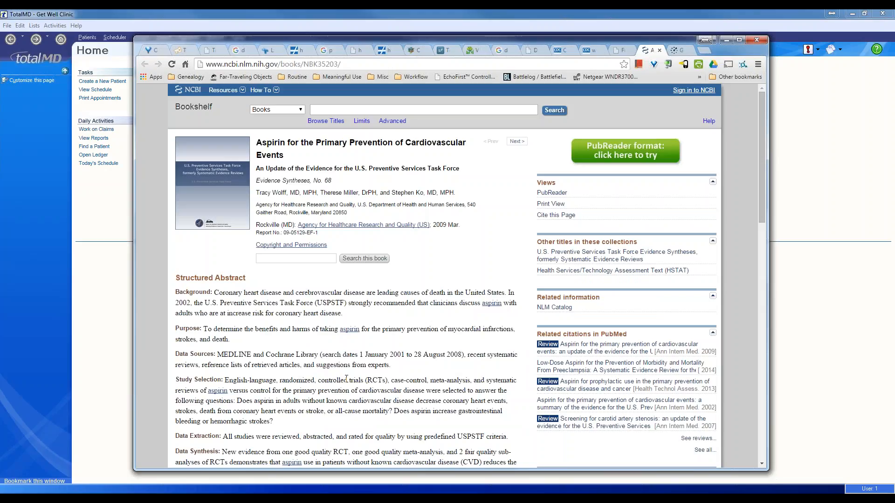
pyautogui.click(201, 68)
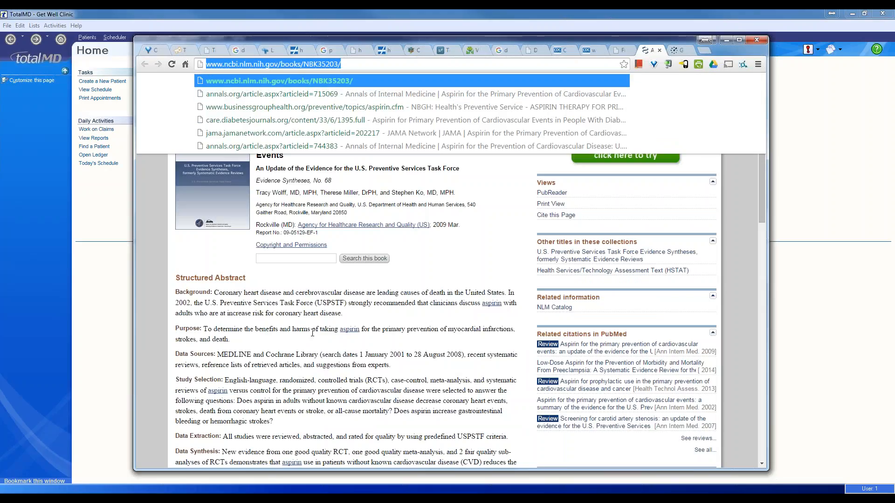
pyautogui.click(311, 311)
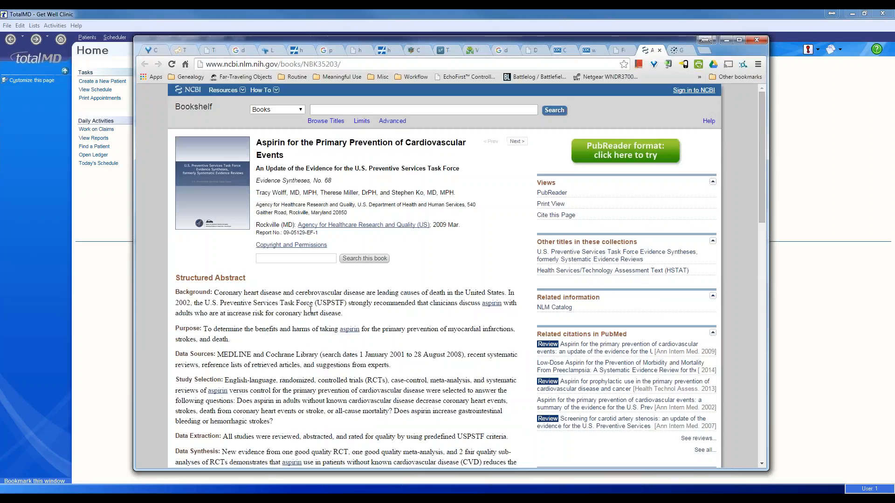
# - Return to the USPSTF tab, narrow the Chrome window and move it to the second monitor
pyautogui.click(611, 49)
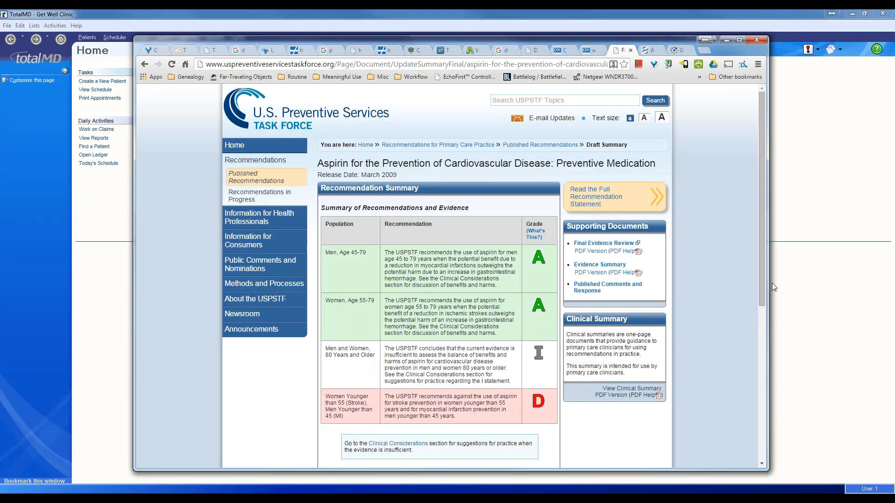
pyautogui.moveTo(769, 288); pyautogui.dragTo(630, 314)
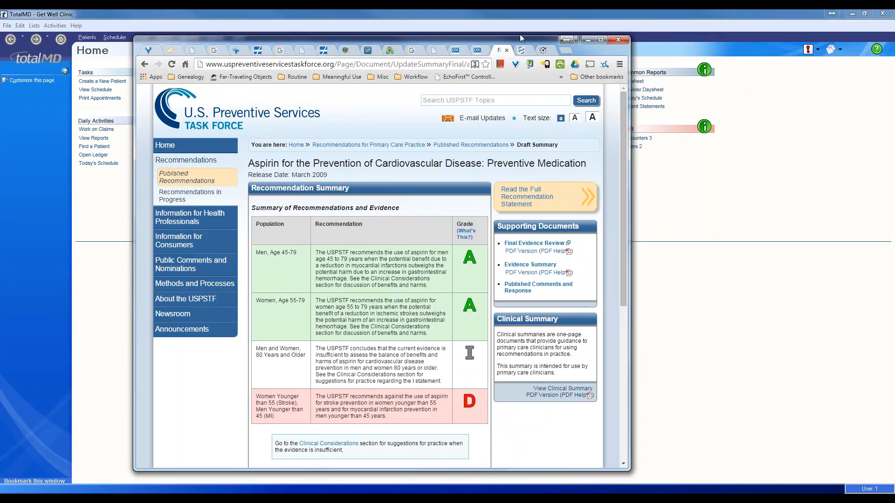
pyautogui.moveTo(521, 39); pyautogui.dragTo(894, 75)
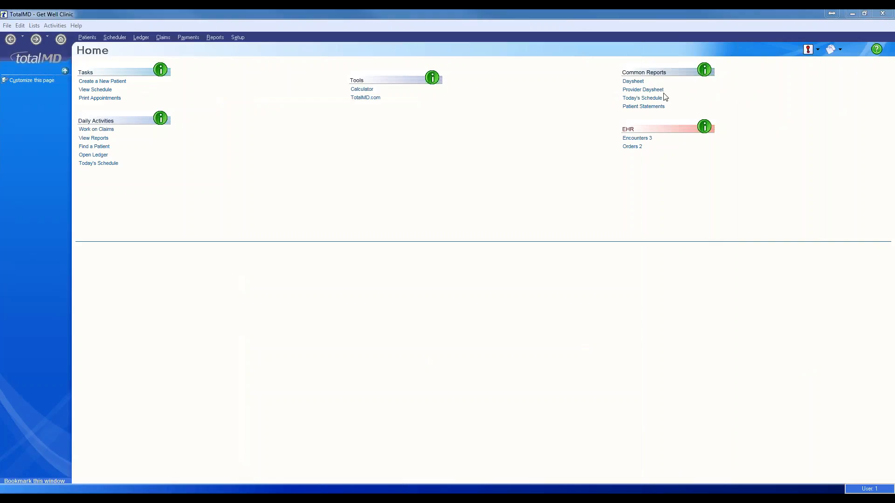
# - Create a new Decision Support rule named 'Aspirin for prevention'
pyautogui.click(37, 26)
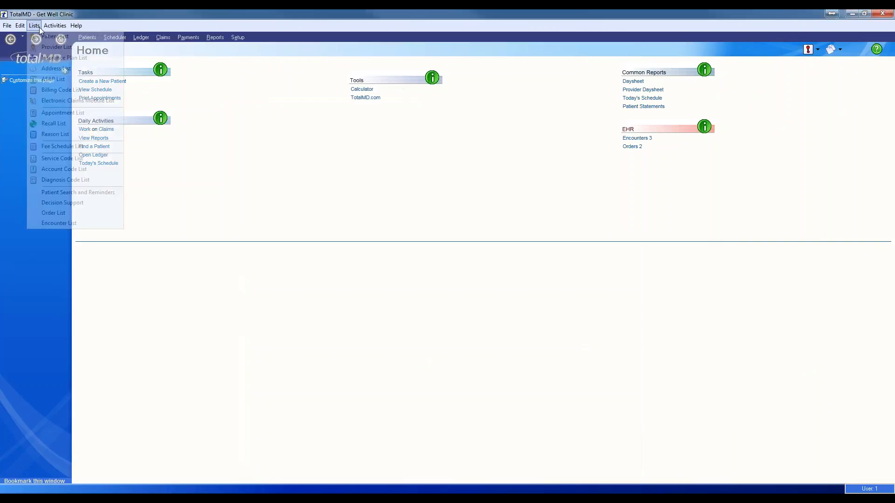
pyautogui.click(80, 206)
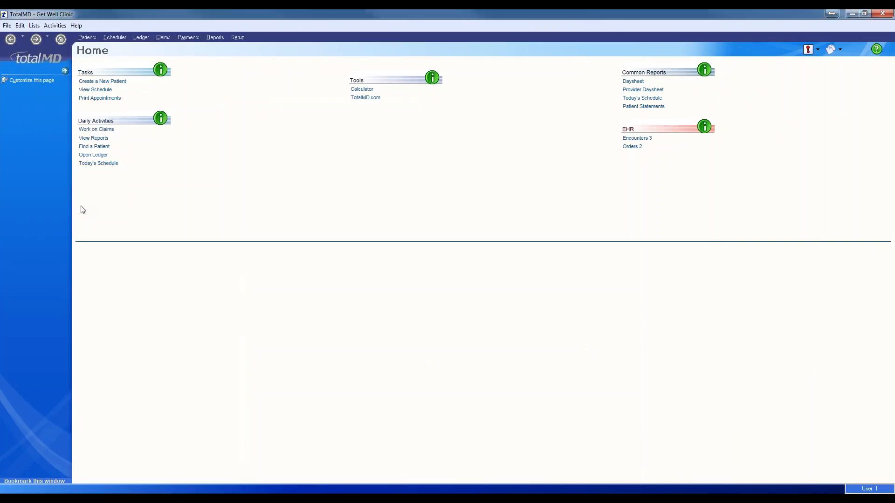
pyautogui.click(331, 285)
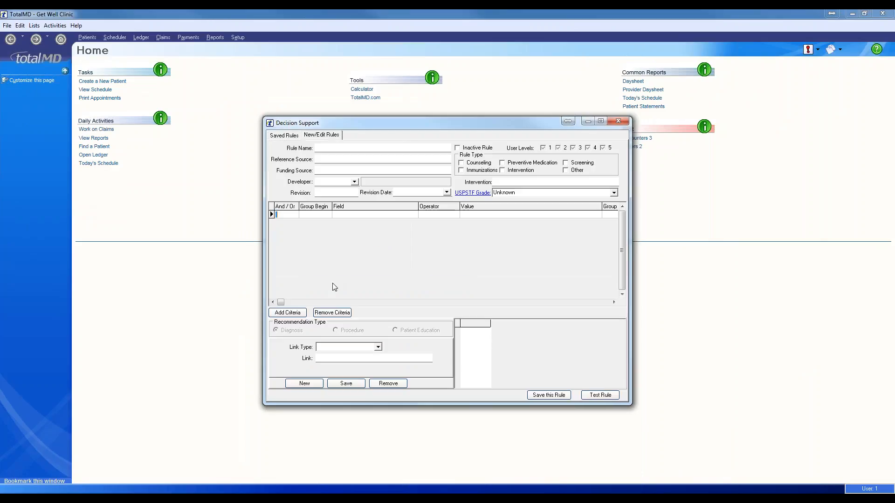
pyautogui.click(354, 148)
pyautogui.write('Aspirin')
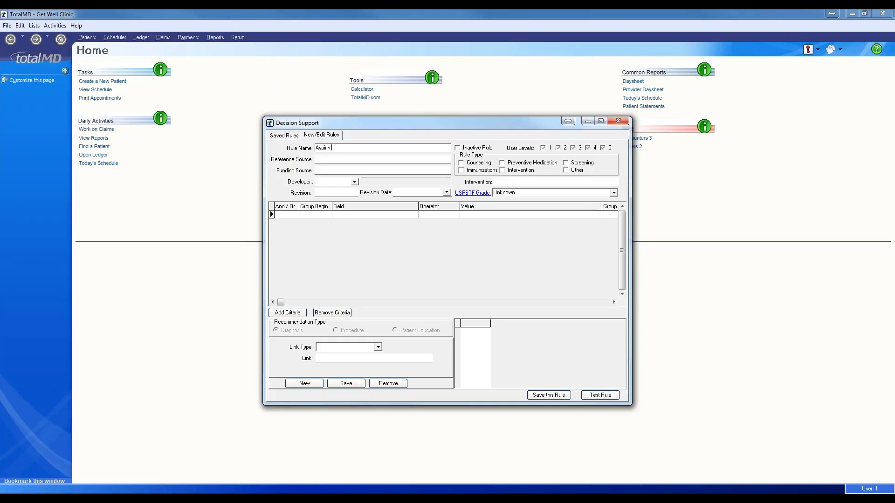
pyautogui.write(' for the prevention')
pyautogui.write(' of')
pyautogui.press('BackSpace')
pyautogui.press('BackSpace')
pyautogui.press('BackSpace')
pyautogui.press('BackSpace')
pyautogui.press('BackSpace')
pyautogui.press('BackSpace')
pyautogui.press('BackSpace')
pyautogui.press('BackSpace')
pyautogui.press('BackSpace')
pyautogui.press('BackSpace')
pyautogui.press('BackSpace')
pyautogui.press('BackSpace')
pyautogui.press('BackSpace')
pyautogui.press('BackSpace')
pyautogui.press('BackSpace')
pyautogui.press('BackSpace')
pyautogui.press('BackSpace')
pyautogui.press('BackSpace')
pyautogui.write('preventio')
# - Paste the USPSTF aspirin page address as the rule's Reference Source
pyautogui.press('Tab')
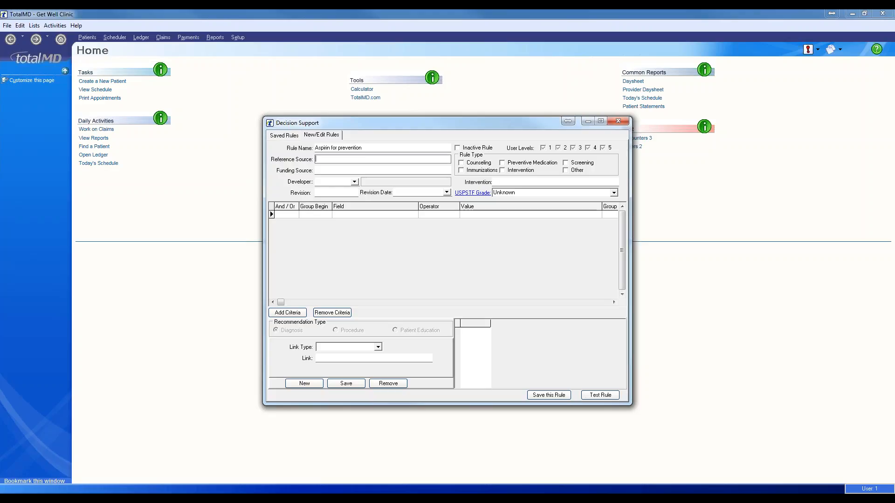
pyautogui.write('US P')
pyautogui.click(356, 162)
pyautogui.hotkey('ctrl', 'a')
pyautogui.hotkey('ctrl', 'v')
pyautogui.press('Tab')
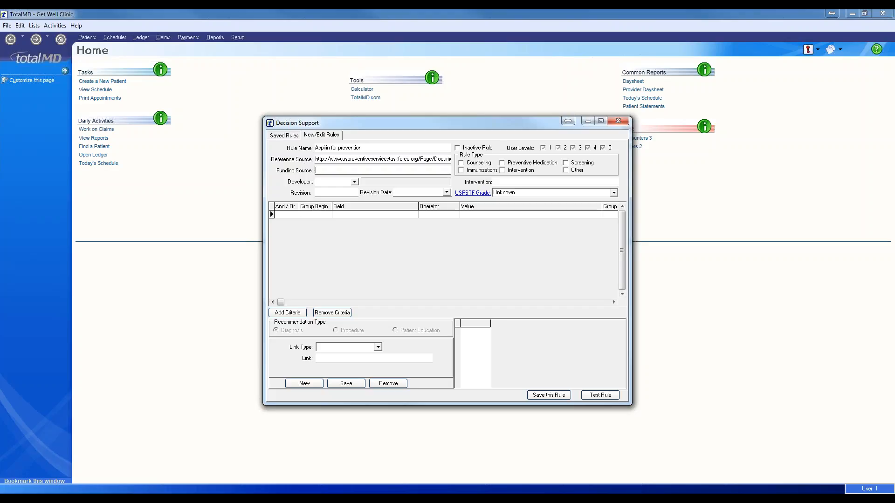
pyautogui.press('Tab')
# - Set Developer 1, Revision 1 and revision date 9/10/2015
pyautogui.click(354, 182)
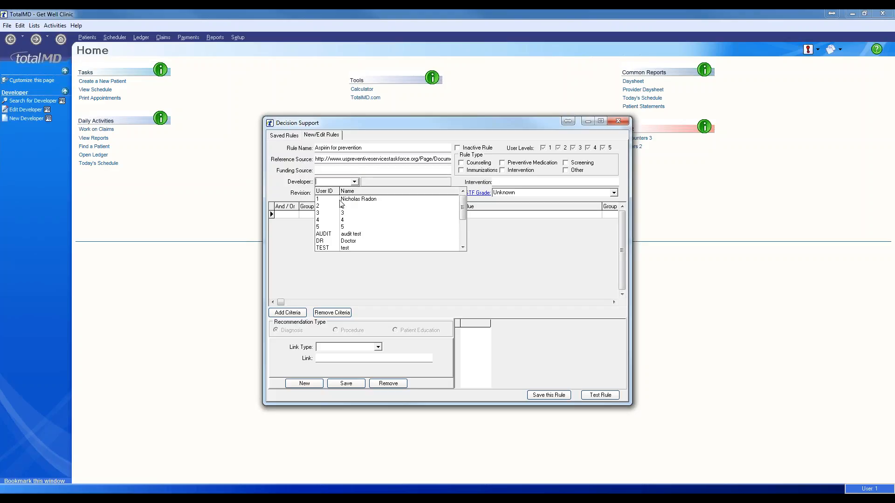
pyautogui.click(343, 200)
pyautogui.press('Tab')
pyautogui.write('1')
pyautogui.press('Tab')
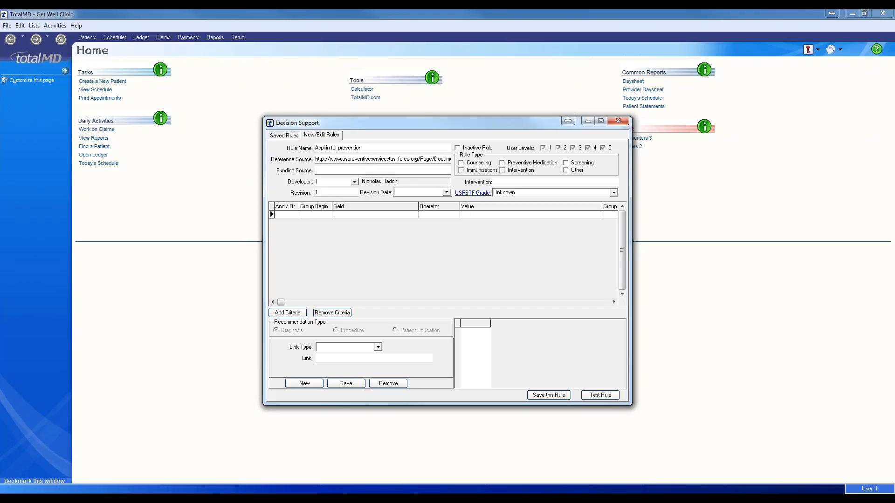
pyautogui.click(447, 193)
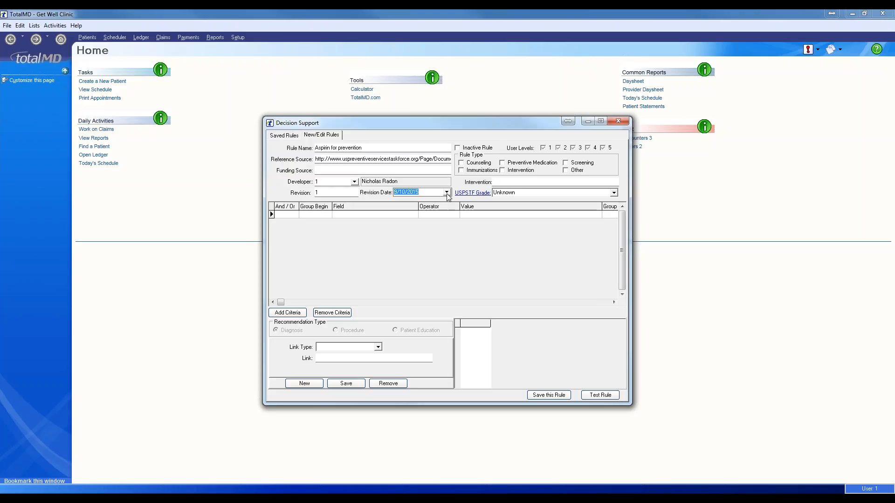
# - Restrict the rule to user level 1 by unticking levels 2 through 5
pyautogui.click(550, 149)
pyautogui.click(558, 147)
pyautogui.click(573, 148)
pyautogui.click(589, 148)
pyautogui.click(604, 148)
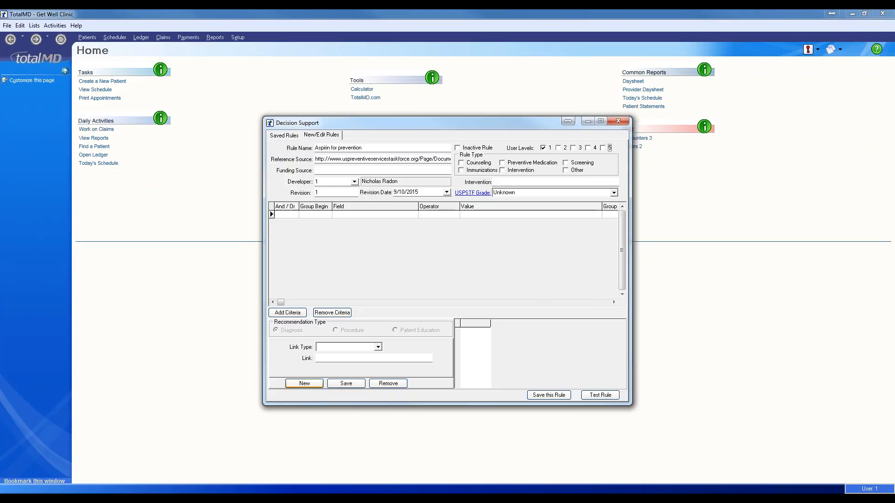
pyautogui.click(306, 383)
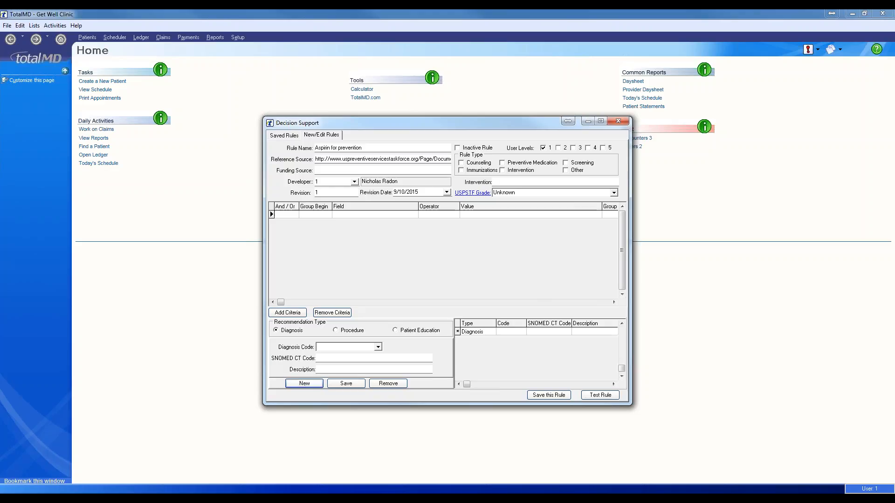
pyautogui.click(405, 331)
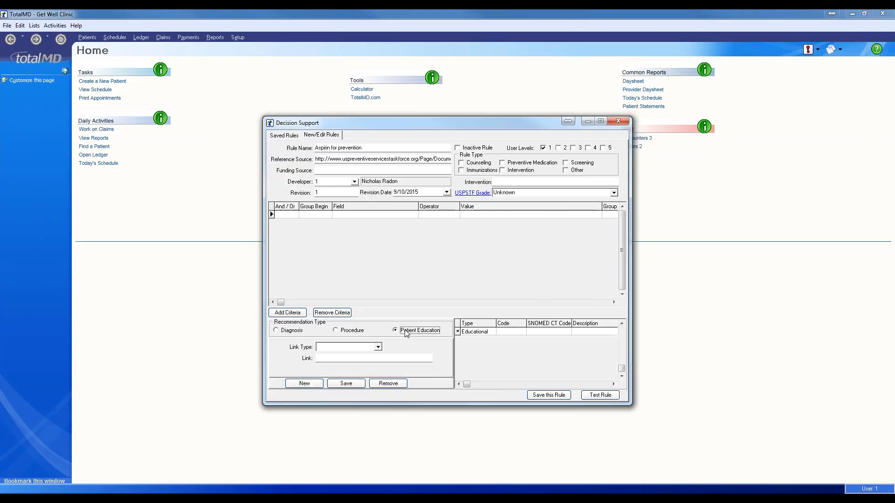
pyautogui.click(377, 347)
pyautogui.click(348, 356)
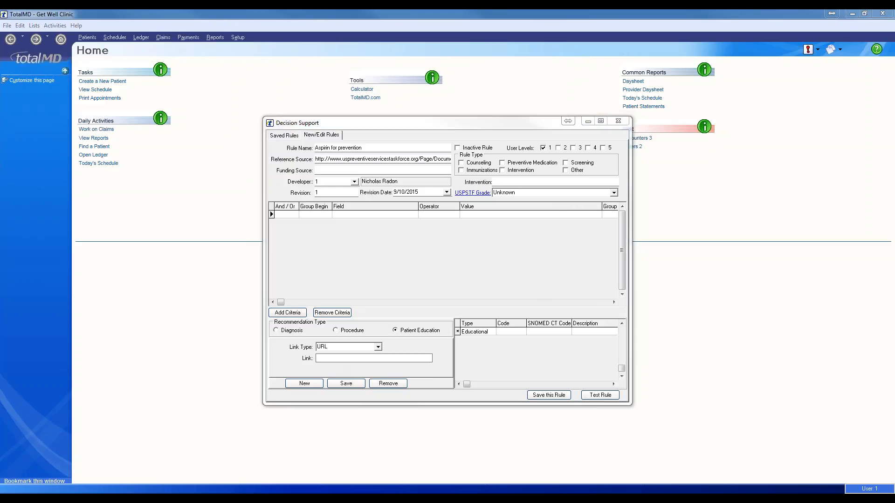
pyautogui.click(377, 358)
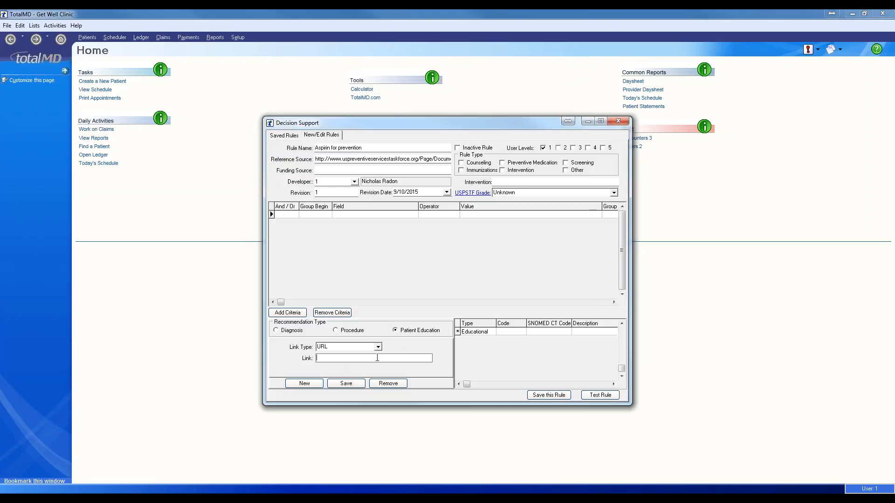
pyautogui.write('http://www.ncbi.nlm.nih.gov/books/NBK35203/')
pyautogui.click(346, 384)
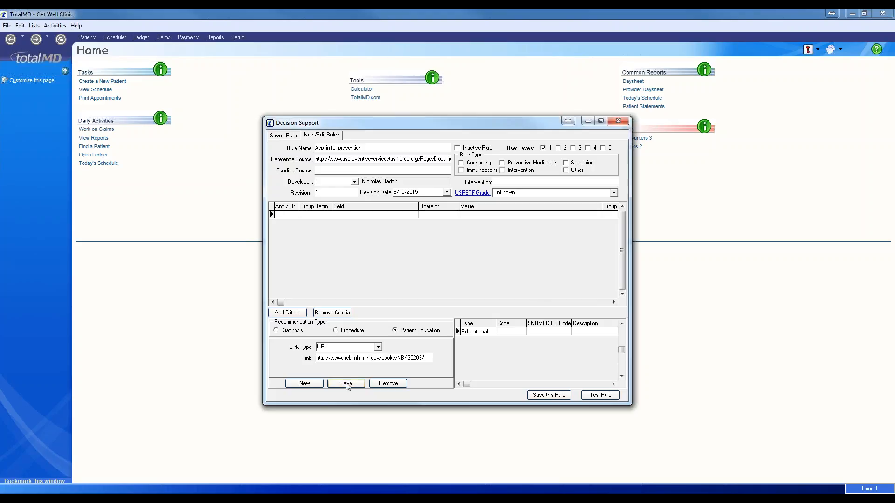
pyautogui.click(374, 238)
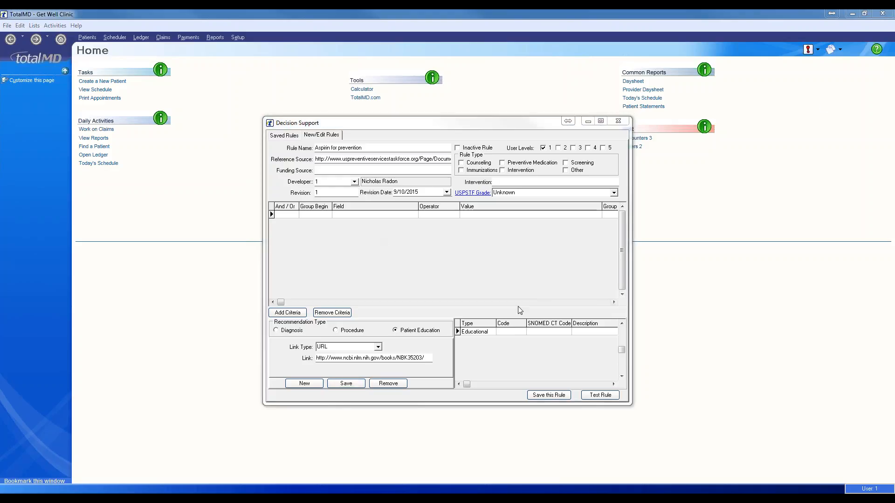
# - Start the first criterion with group bracket (, field Patient - Gender and operator =
pyautogui.click(326, 217)
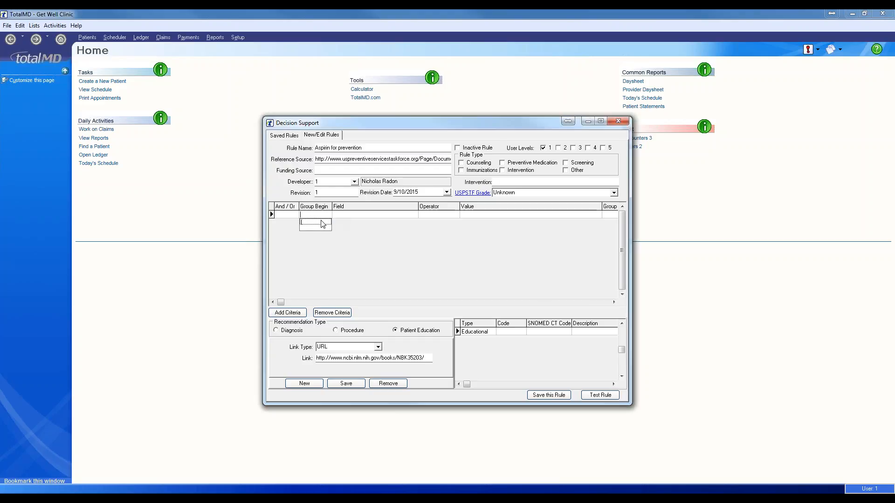
pyautogui.click(326, 216)
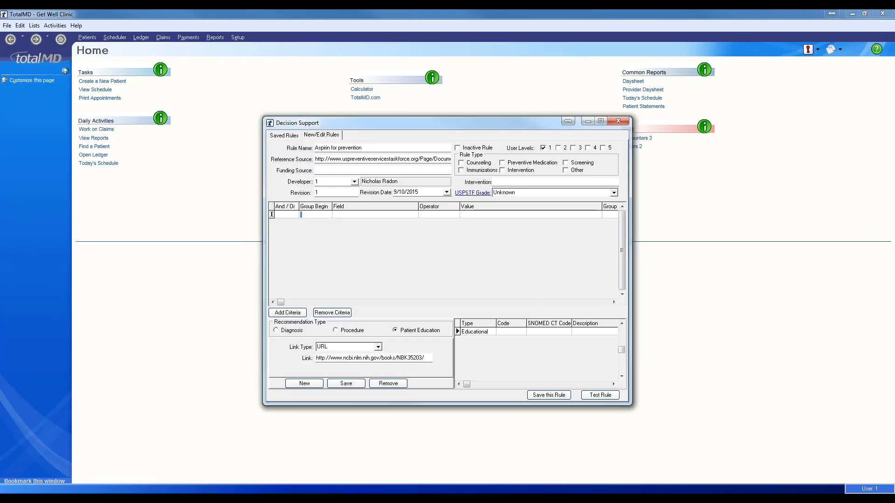
pyautogui.click(340, 215)
pyautogui.click(316, 215)
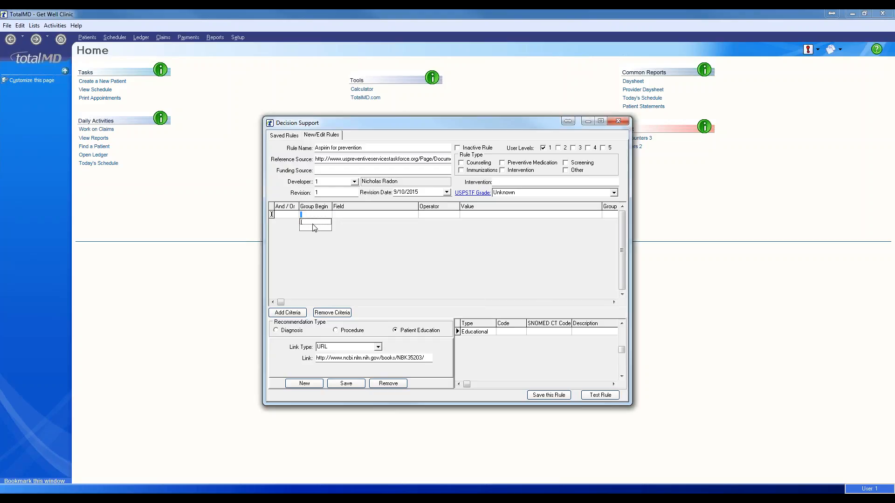
pyautogui.click(344, 215)
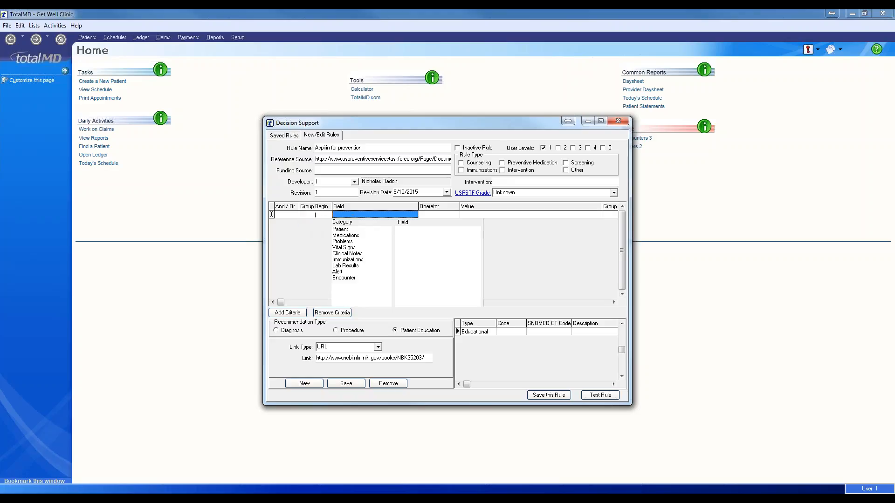
pyautogui.click(348, 230)
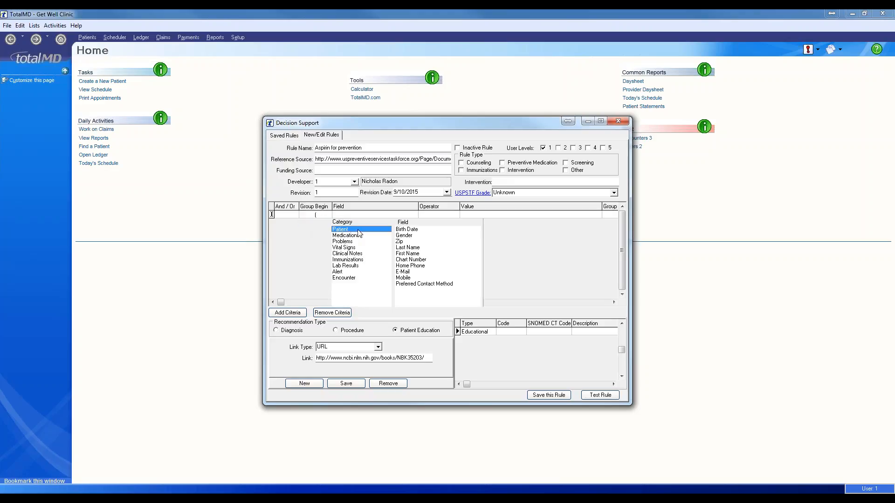
pyautogui.click(409, 237)
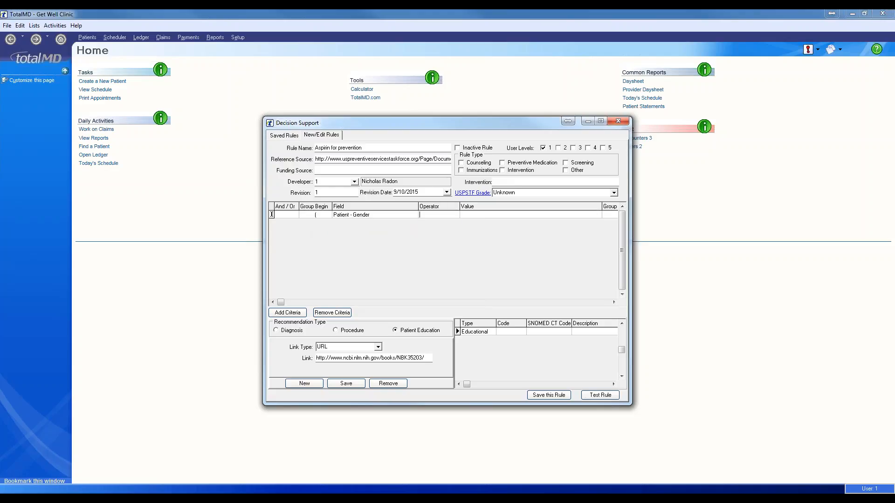
pyautogui.write('=')
pyautogui.press('Tab')
# - Set the gender value to M and add a second criterion Patient - Birth Date <= 45YearsAgo
pyautogui.write('M')
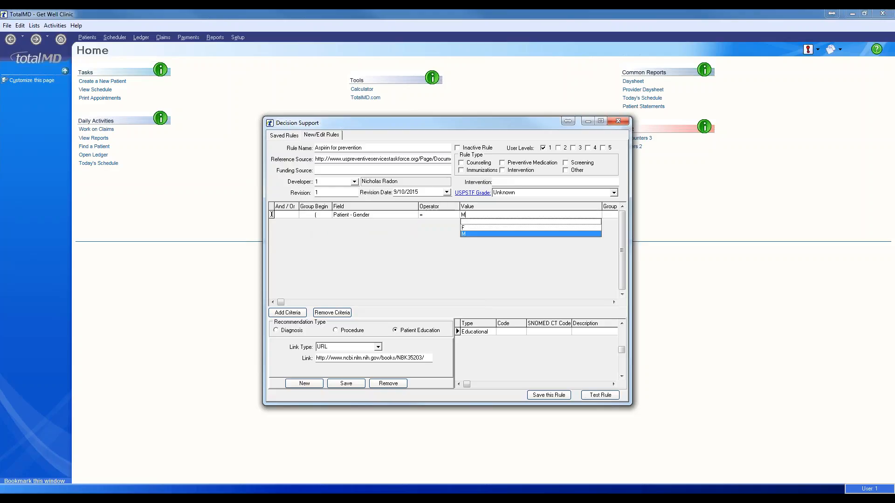
pyautogui.click(297, 313)
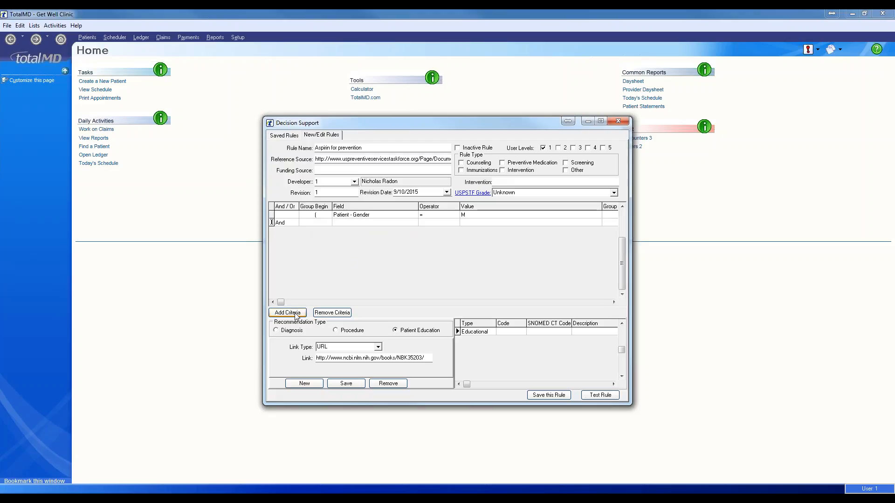
pyautogui.click(367, 223)
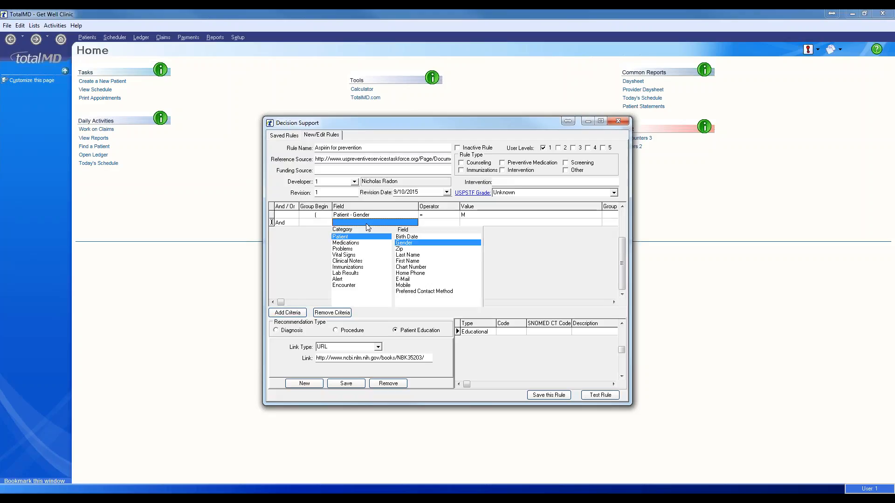
pyautogui.click(411, 237)
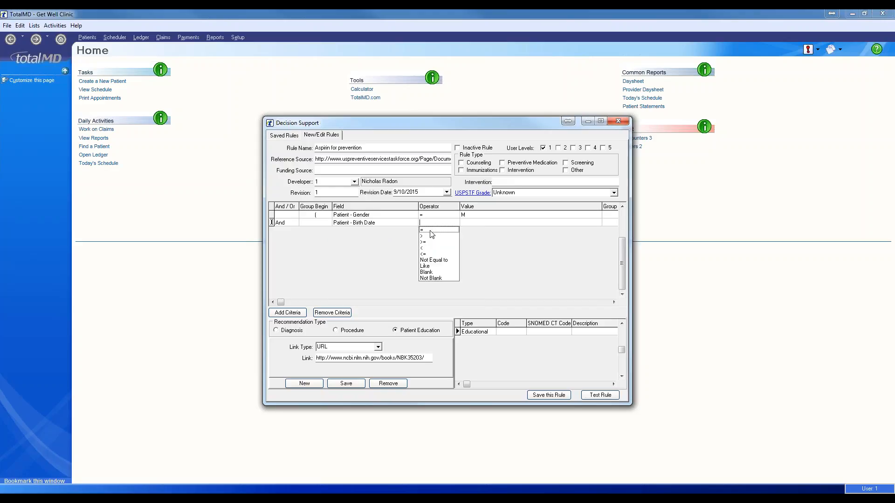
pyautogui.click(430, 253)
pyautogui.click(470, 226)
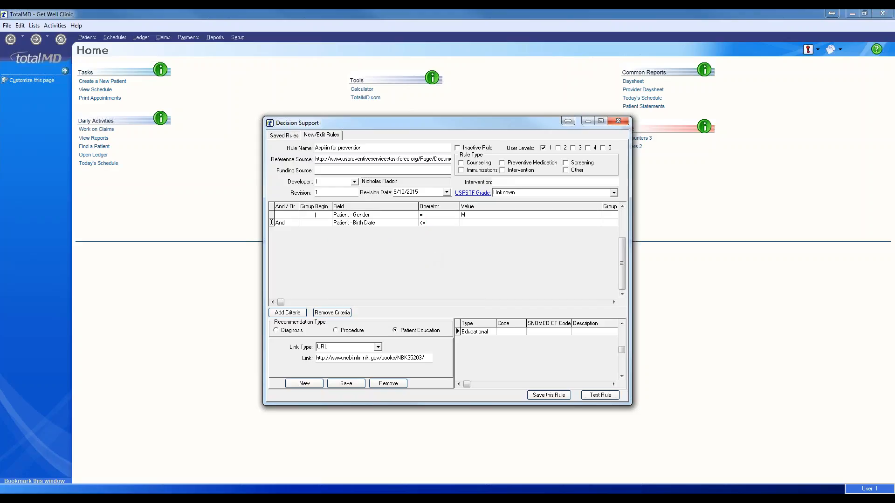
pyautogui.write('4')
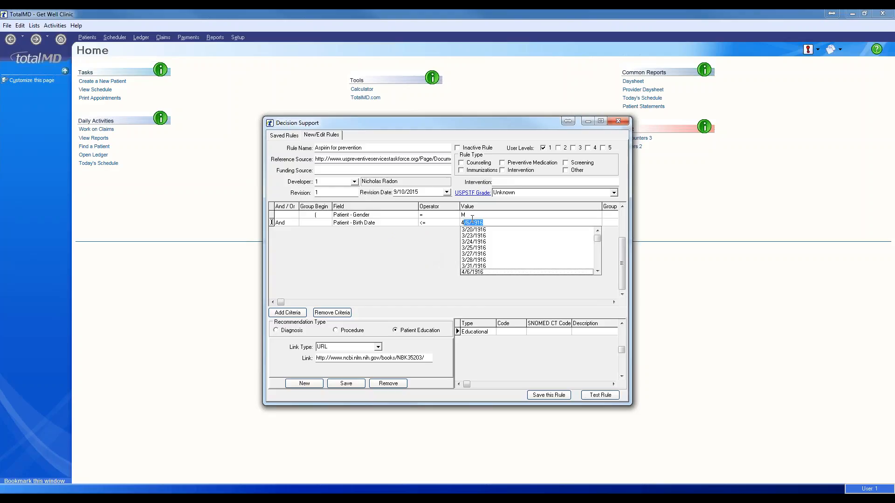
pyautogui.write('5YearsAgo')
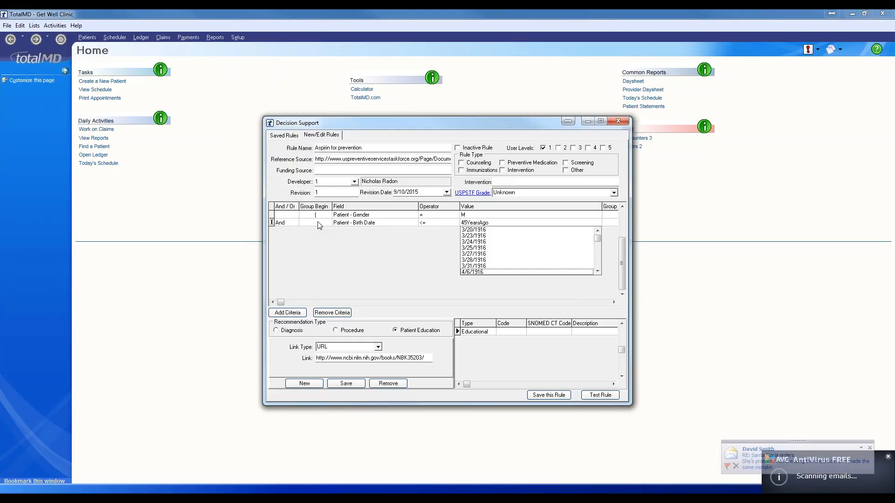
pyautogui.click(571, 222)
pyautogui.press('Up')
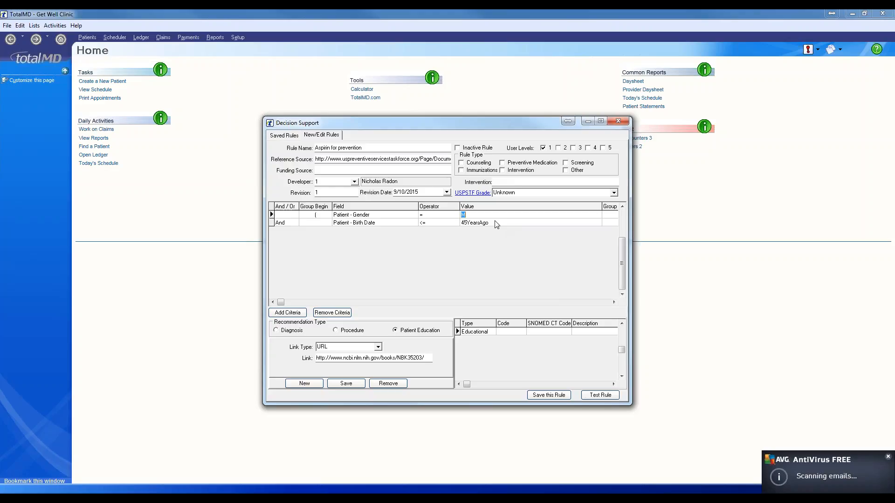
pyautogui.press('Down')
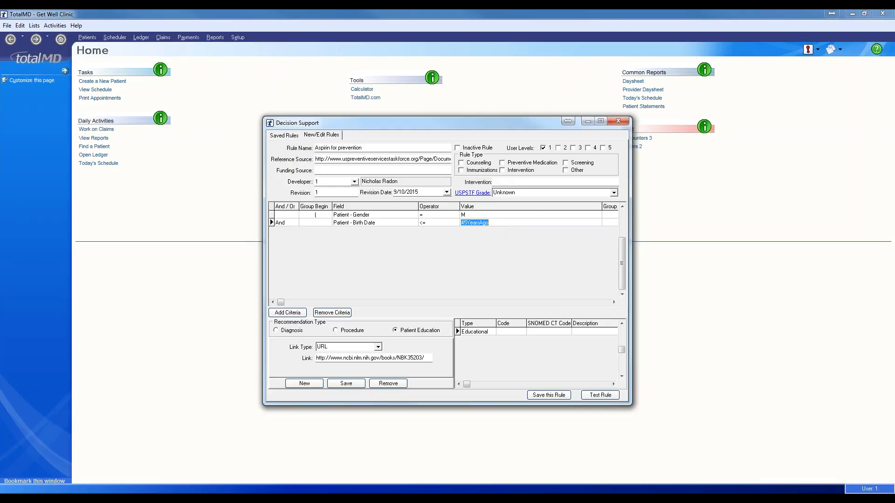
pyautogui.click(289, 312)
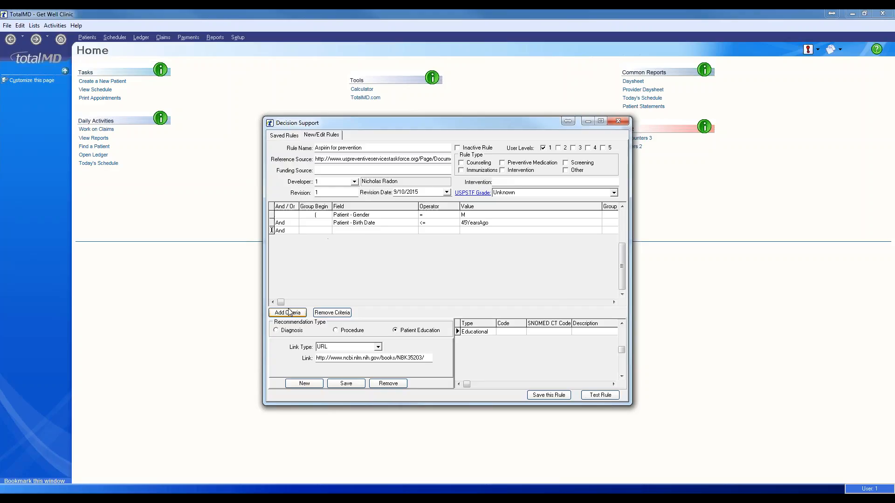
# - Fill row 3 as Patient - Birth Date >= 79YearsAgo with group end ) closing the male group
pyautogui.click(368, 230)
pyautogui.click(410, 245)
pyautogui.write('>=')
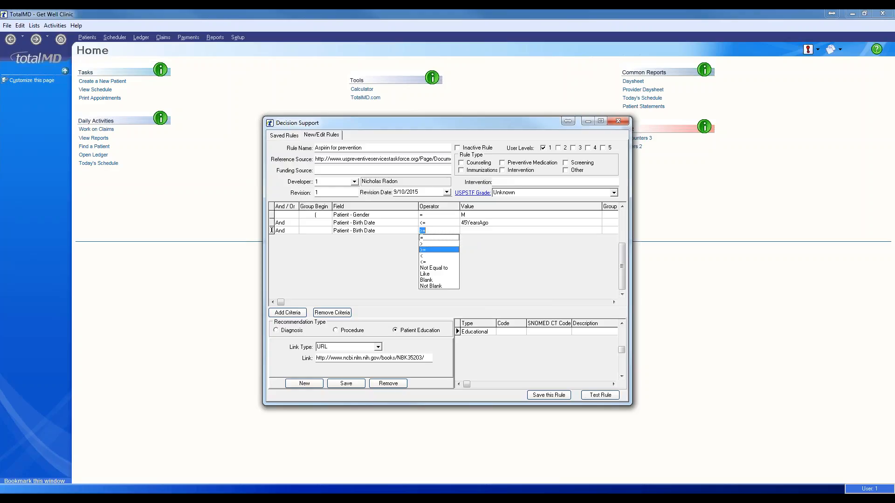
pyautogui.press('Tab')
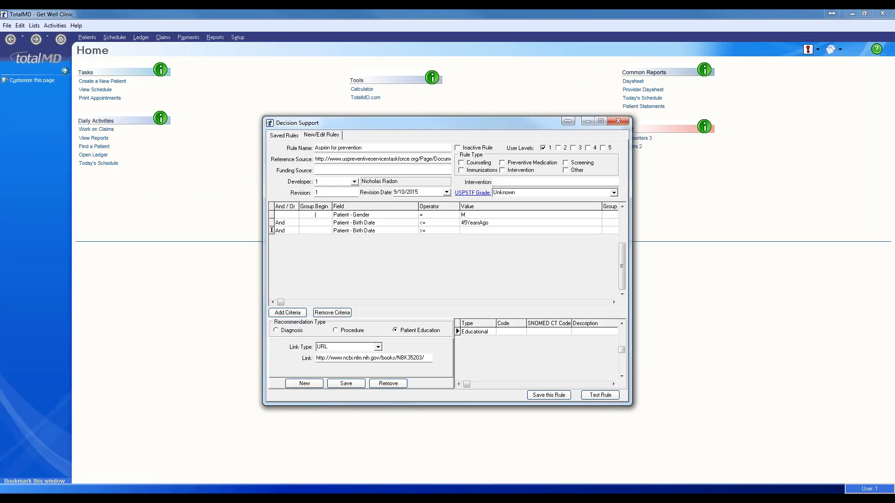
pyautogui.write('79')
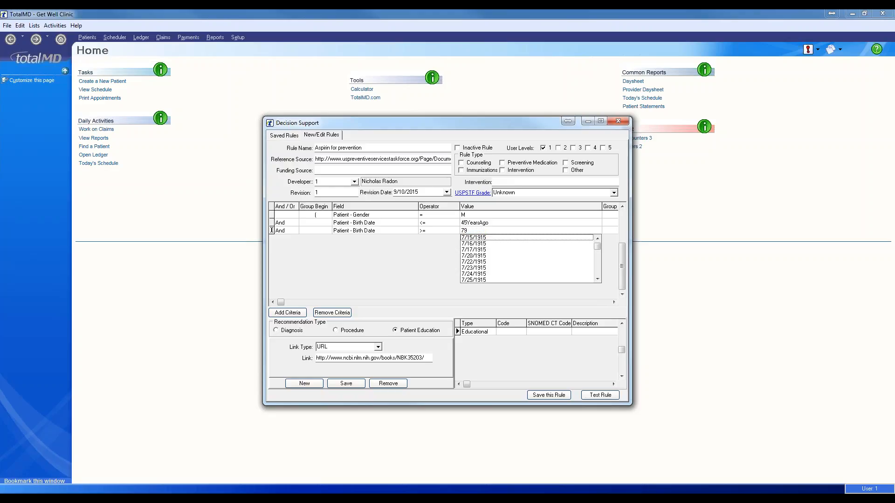
pyautogui.write('YearsAgo')
pyautogui.press('Tab')
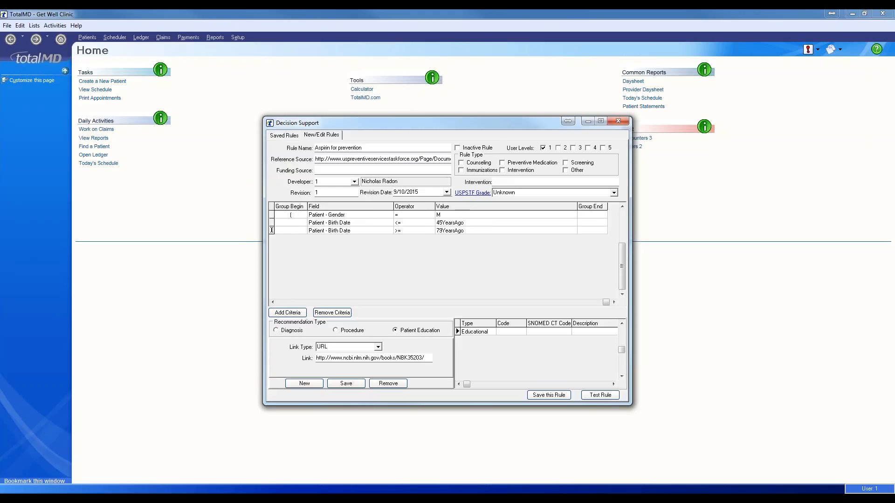
pyautogui.write(')')
pyautogui.click(466, 231)
pyautogui.click(472, 232)
pyautogui.click(300, 314)
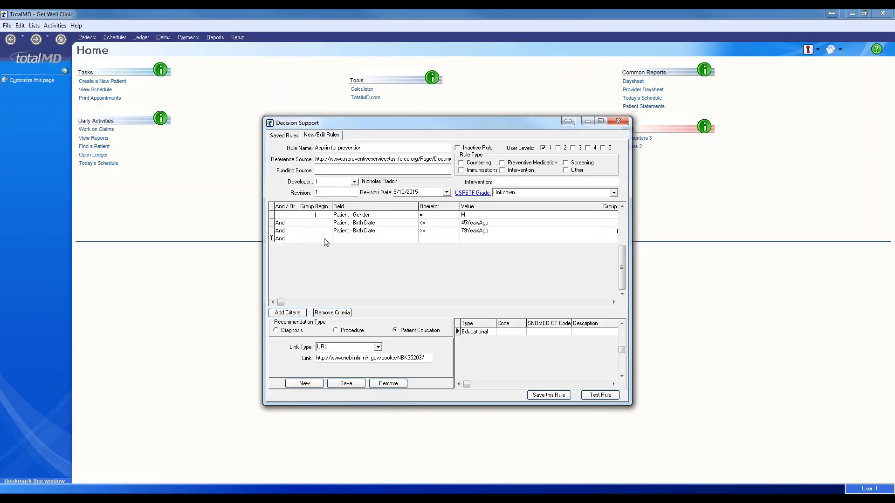
# - Open a new group at row 4 with criterion ( Patient - Gender = F
pyautogui.click(309, 238)
pyautogui.click(372, 238)
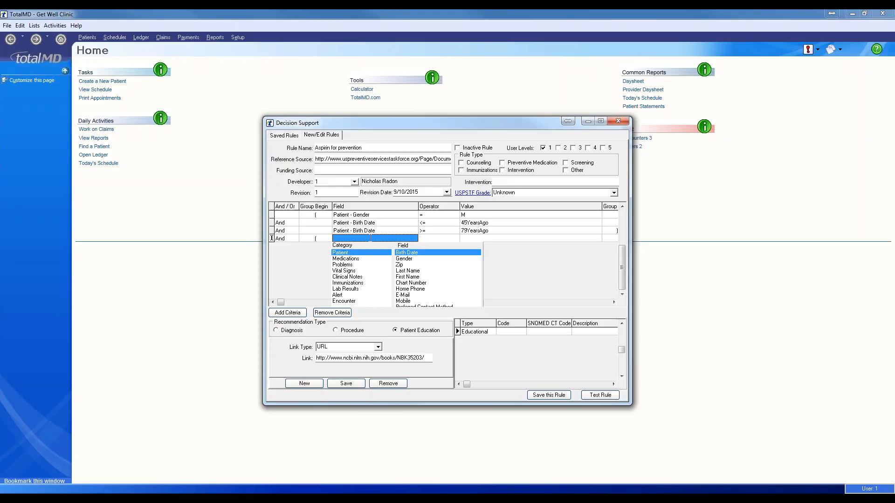
pyautogui.click(406, 259)
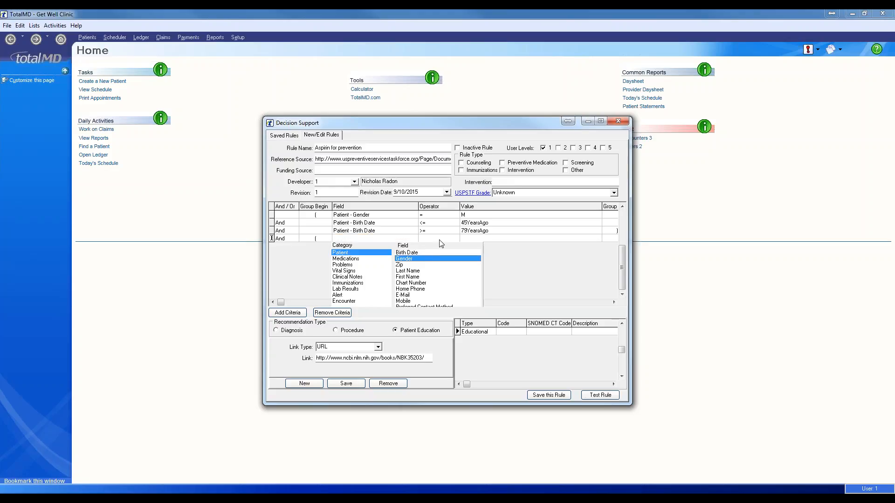
pyautogui.press('Tab')
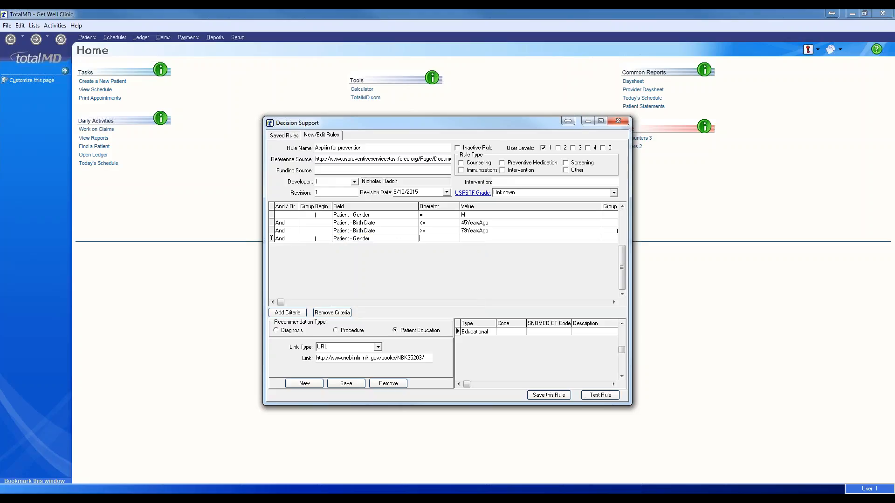
pyautogui.write('=')
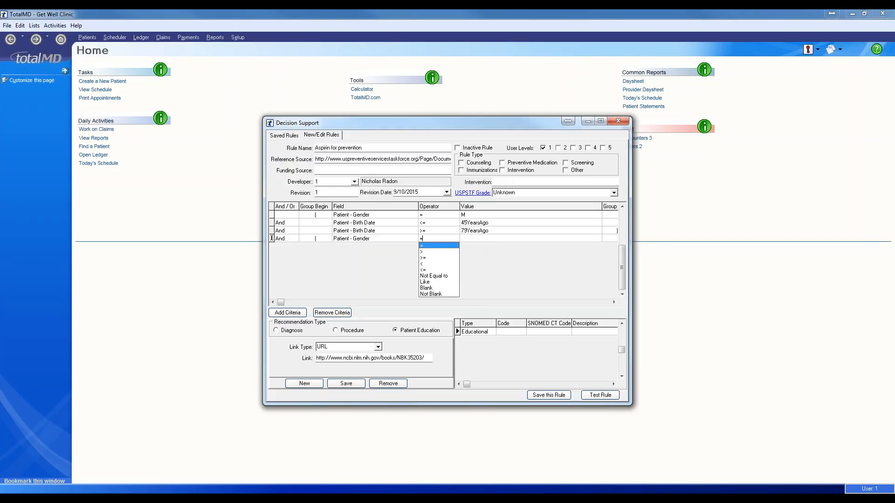
pyautogui.press('Tab')
pyautogui.write('F')
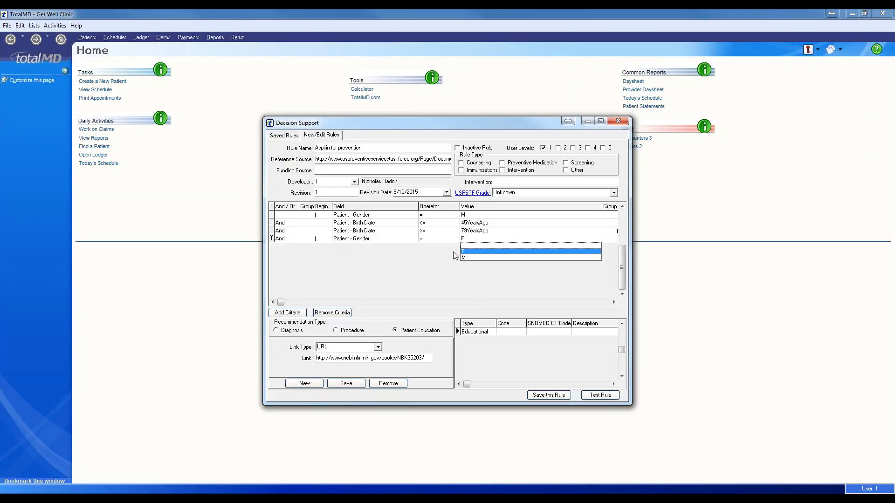
pyautogui.click(472, 252)
# - Add a fifth criterion Patient - Birth Date <= 55YearsAgo
pyautogui.click(288, 313)
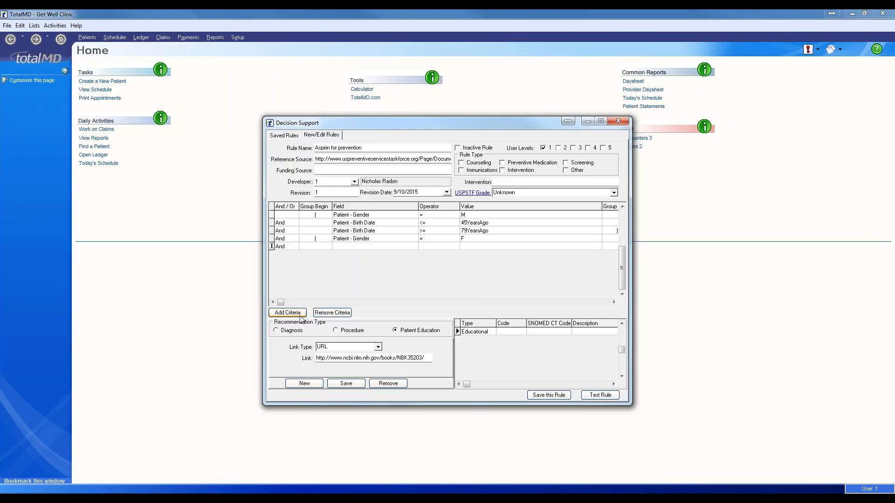
pyautogui.click(390, 247)
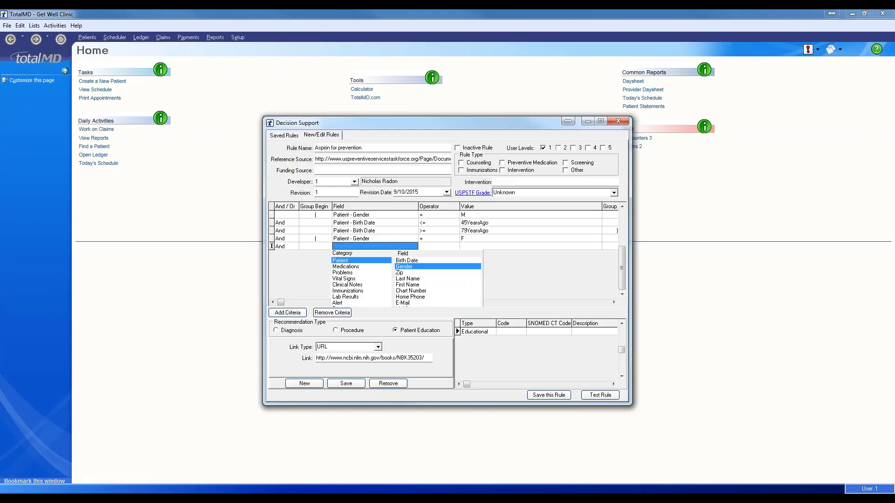
pyautogui.click(414, 261)
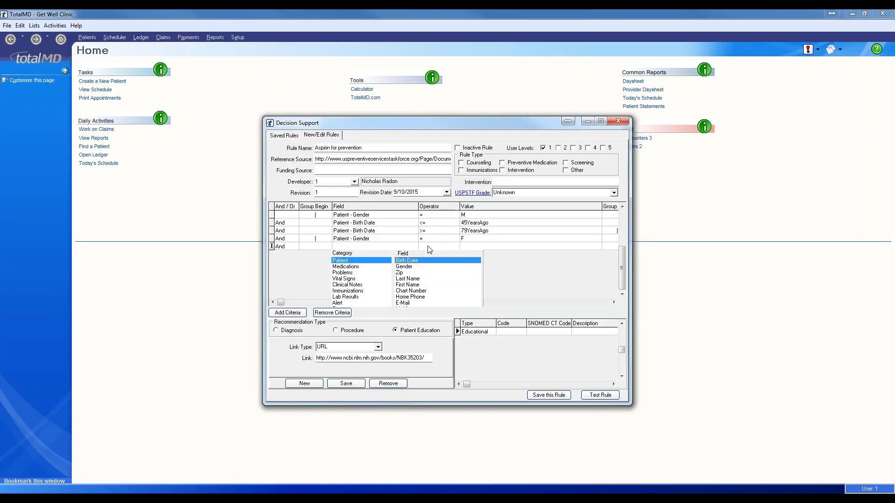
pyautogui.click(428, 246)
pyautogui.click(428, 247)
pyautogui.write('<')
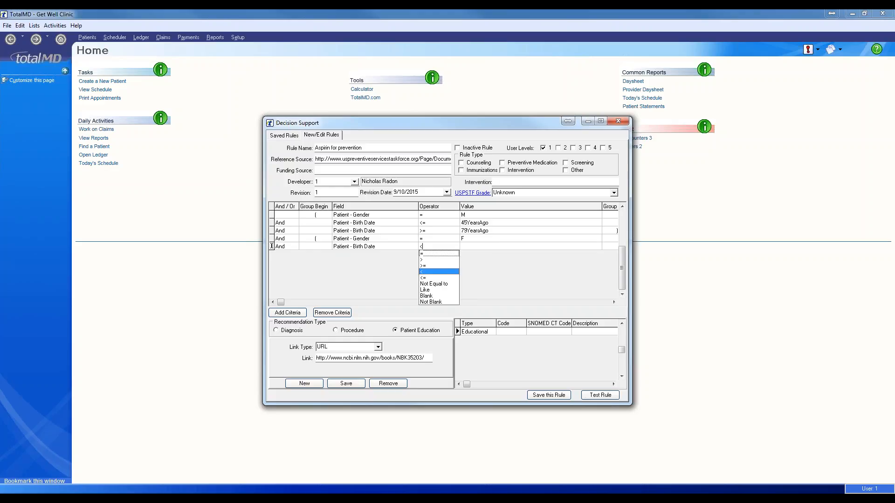
pyautogui.press('Down')
pyautogui.press('Tab')
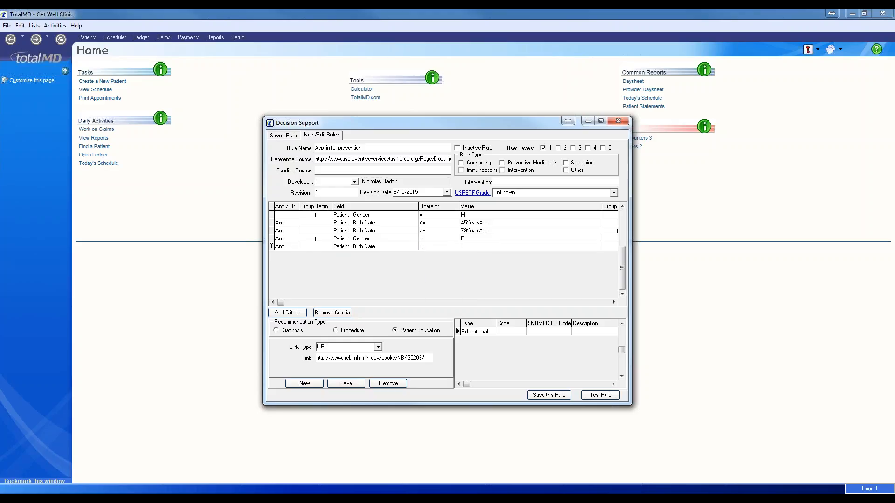
pyautogui.write('55YEar')
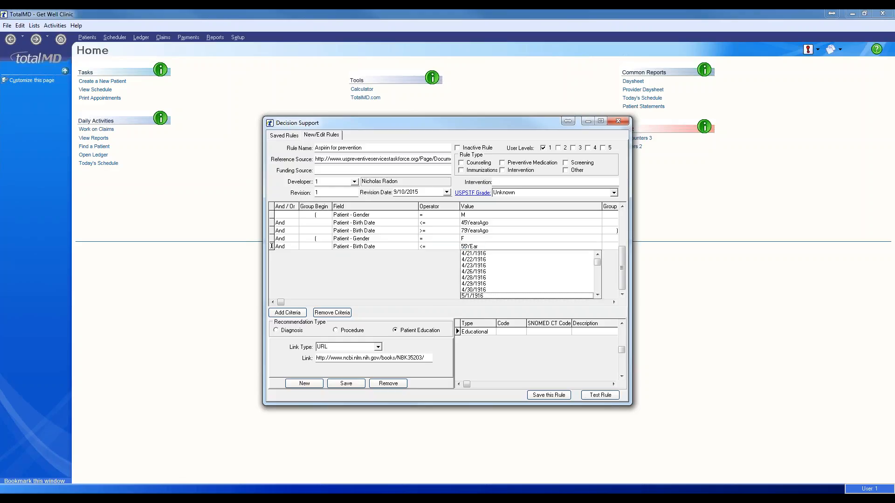
pyautogui.write('sAgo')
# - Add a sixth criterion Patient - Birth Date >= 79YearsAgo
pyautogui.click(288, 312)
pyautogui.click(363, 254)
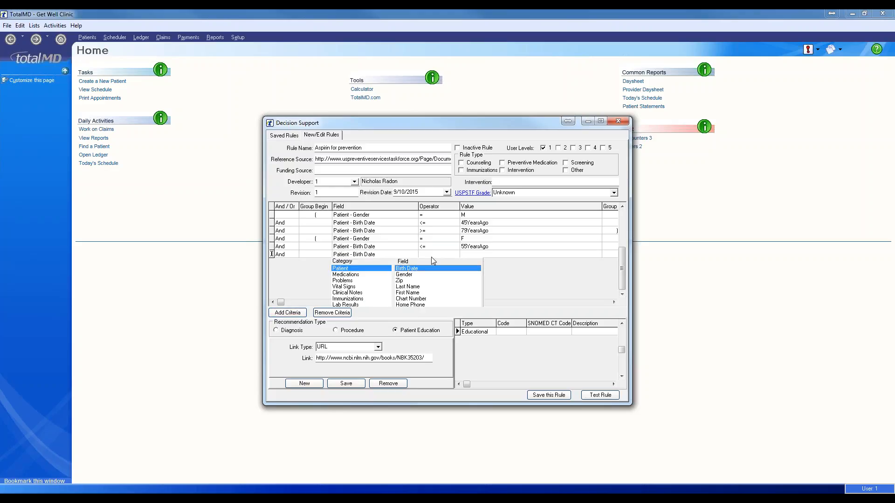
pyautogui.click(413, 269)
pyautogui.write('>')
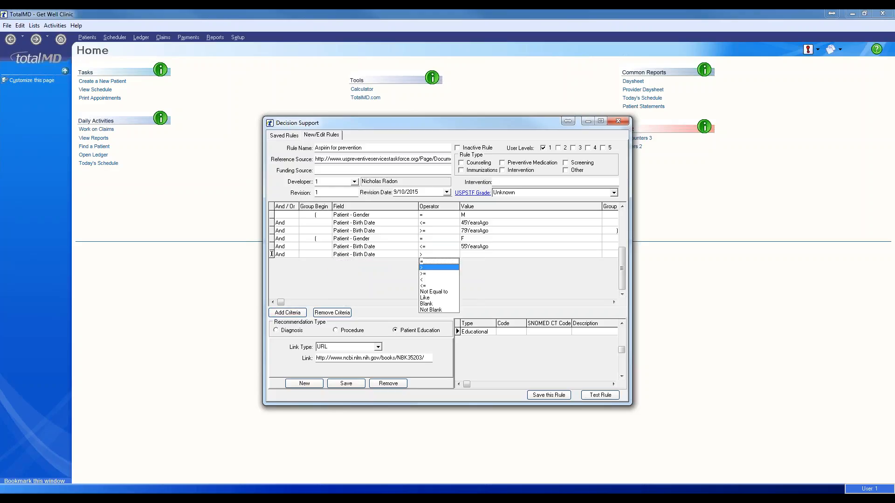
pyautogui.write('=')
pyautogui.press('Tab')
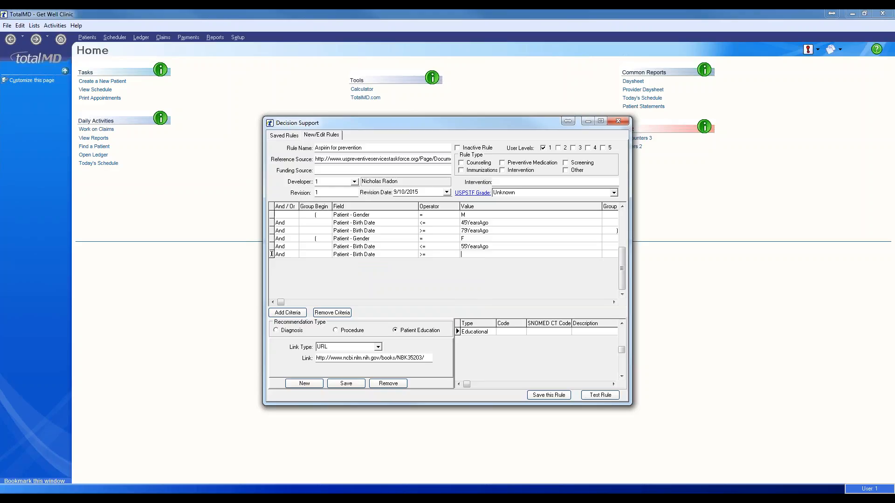
pyautogui.write('79Years')
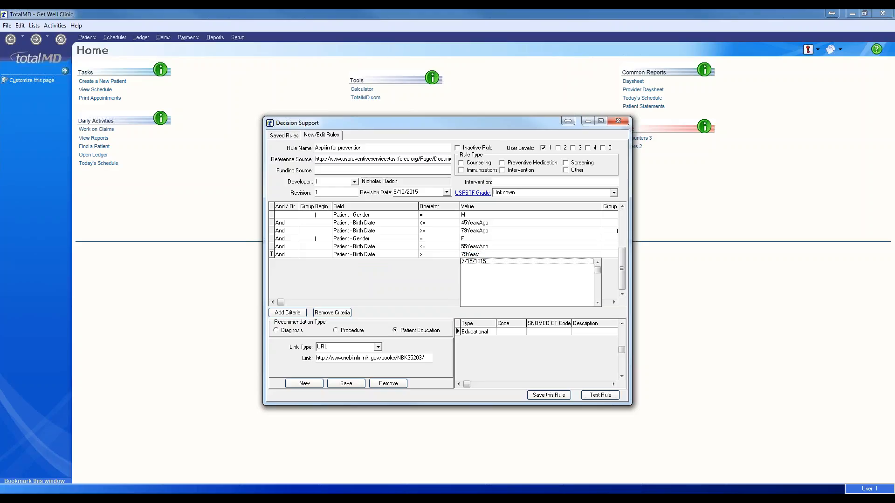
pyautogui.write('Ago')
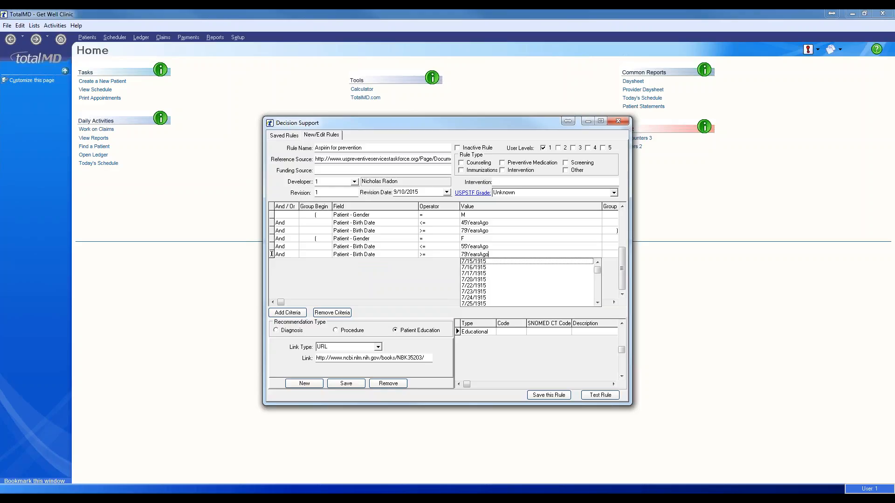
pyautogui.press('Tab')
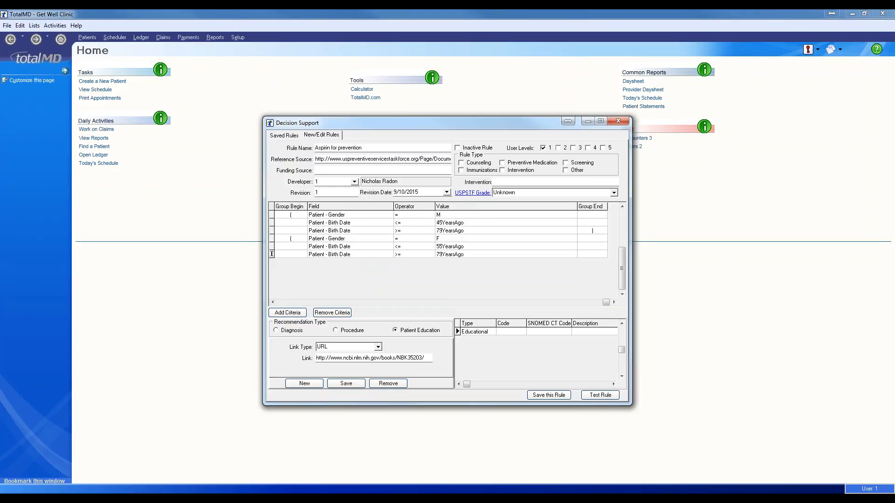
# - Close the female group with ), save the Aspirin for prevention rule, and view Saved Rules
pyautogui.write(')')
pyautogui.hotkey('shift', 'Tab')
pyautogui.hotkey('shift', 'Tab')
pyautogui.press('Tab')
pyautogui.click(550, 397)
pyautogui.click(285, 136)
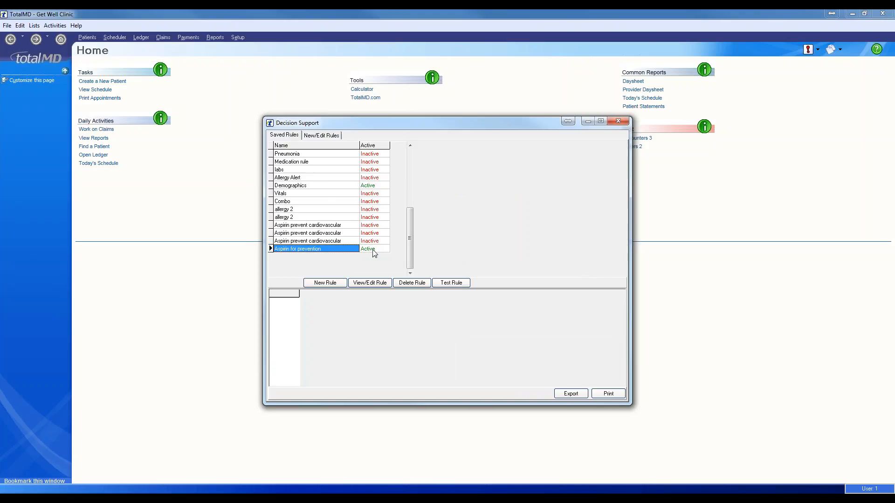
# - Test the aspirin rule, then switch the fourth criterion's join from And to Or
pyautogui.click(455, 285)
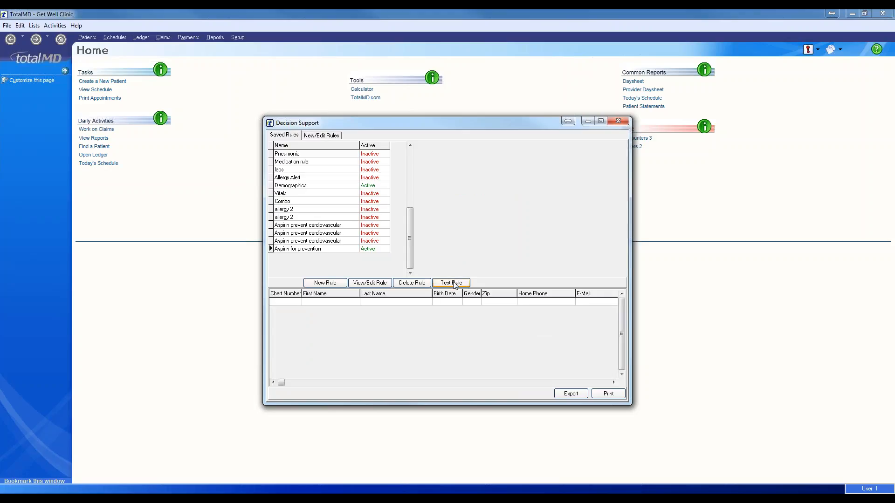
pyautogui.click(322, 136)
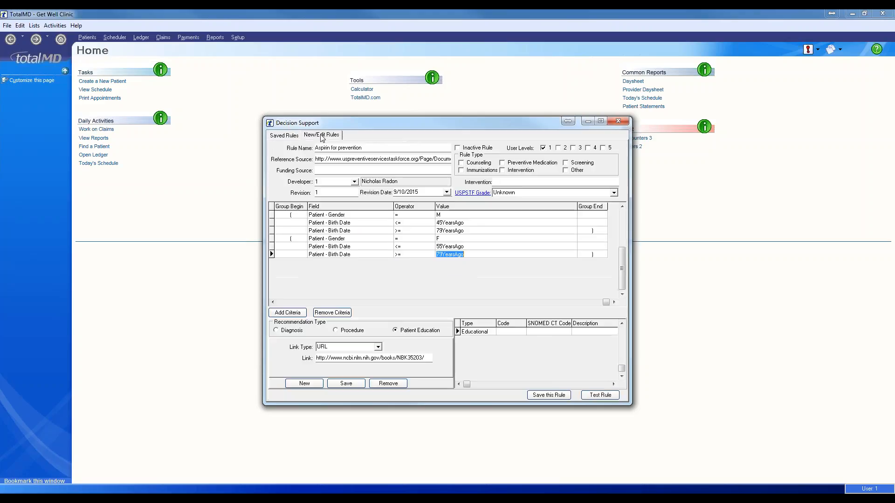
pyautogui.click(302, 302)
pyautogui.click(286, 241)
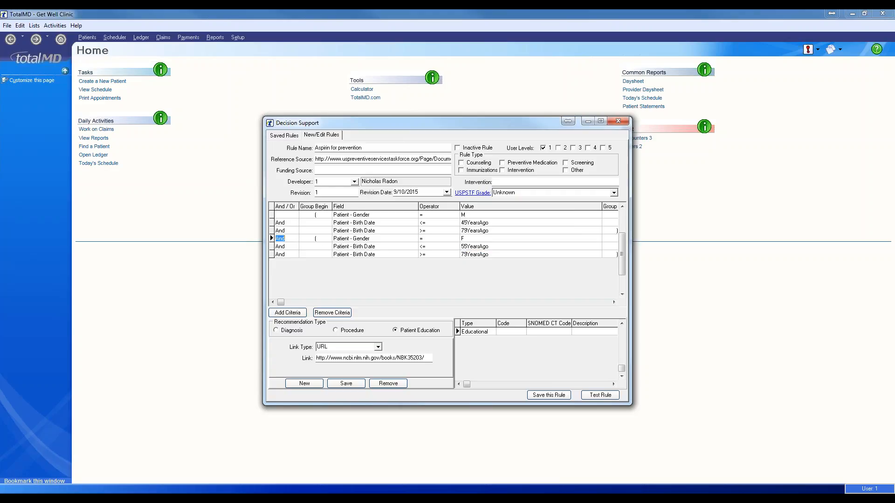
pyautogui.click(291, 239)
pyautogui.click(292, 254)
# - Save the edited rule and test it again from Saved Rules
pyautogui.click(550, 396)
pyautogui.click(284, 136)
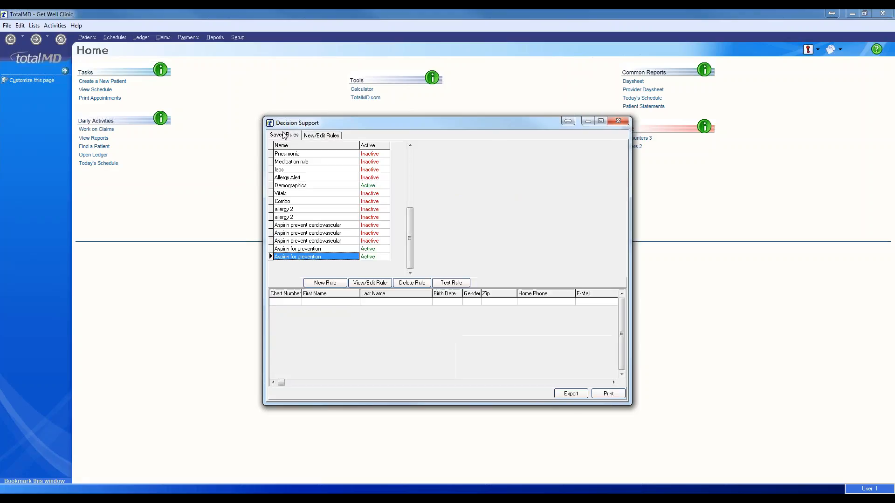
pyautogui.click(450, 284)
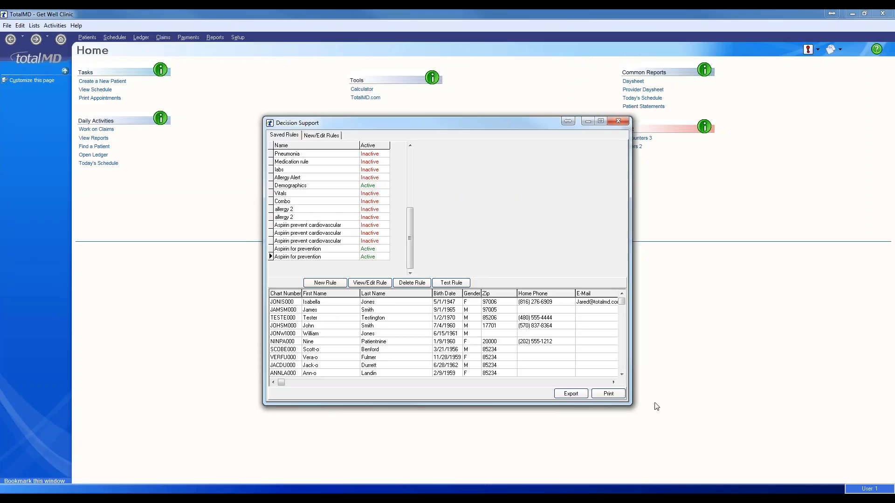
# - Close Decision Support, filter the Patient List by last name, and start a new encounter for the first patient
pyautogui.click(618, 122)
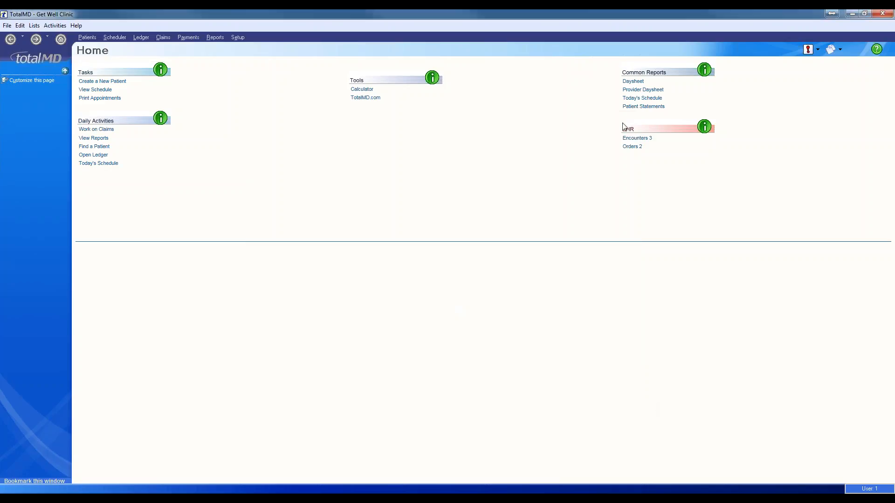
pyautogui.click(87, 37)
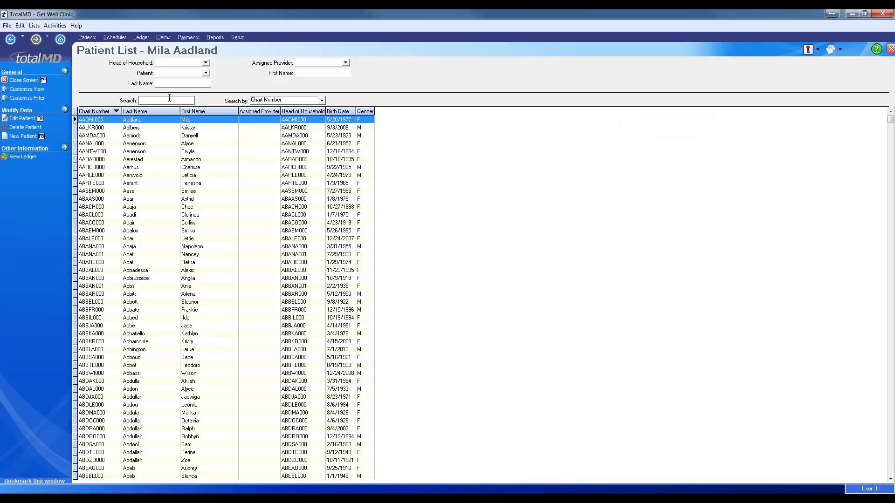
pyautogui.click(176, 84)
pyautogui.press('Return')
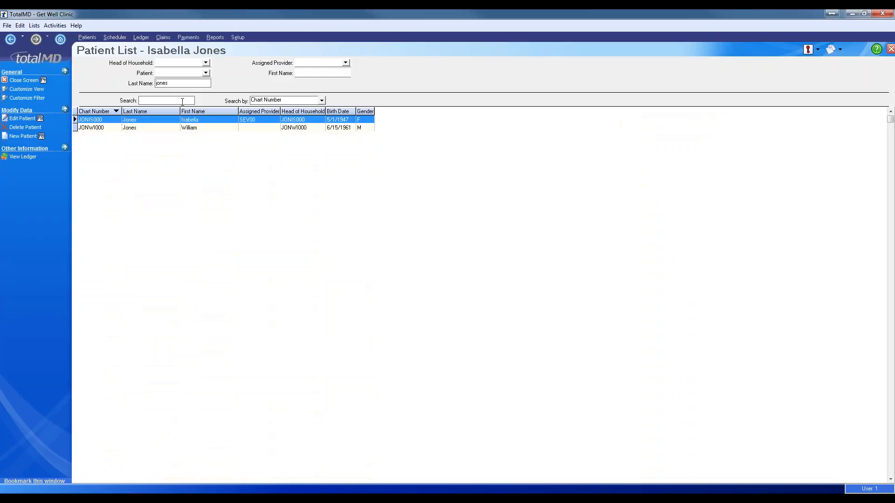
pyautogui.rightClick(192, 122)
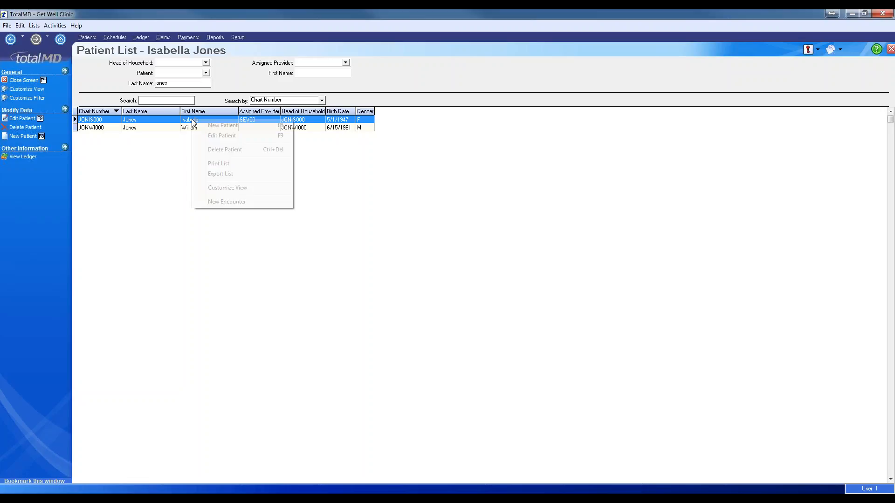
pyautogui.click(227, 202)
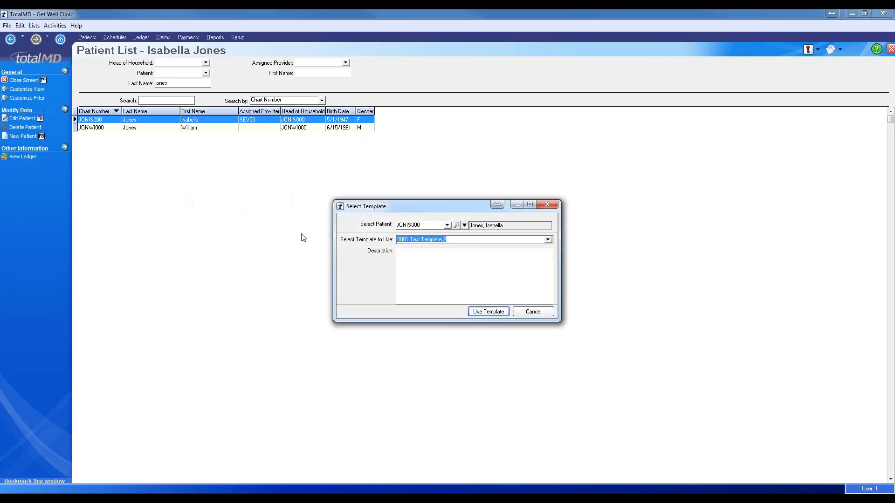
# - Create the encounter from the proposed template and review its suggested educational documents on Notes and Review
pyautogui.click(488, 312)
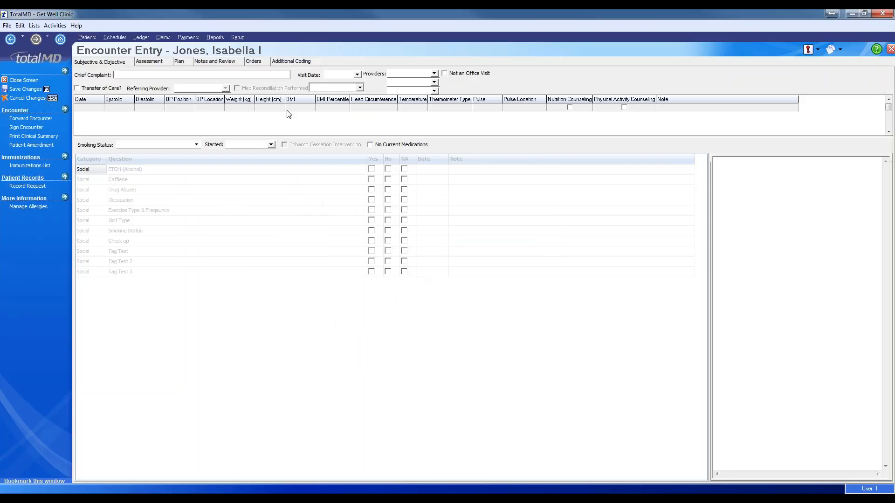
pyautogui.click(218, 62)
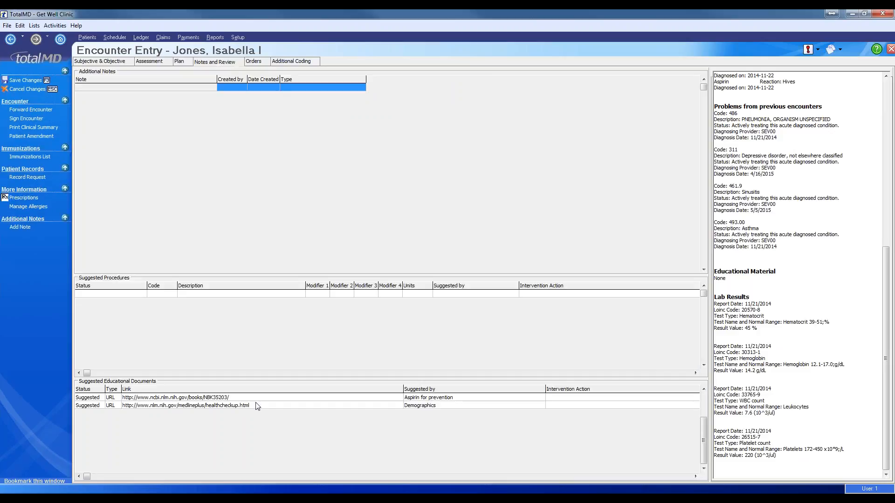
pyautogui.click(426, 405)
pyautogui.click(425, 397)
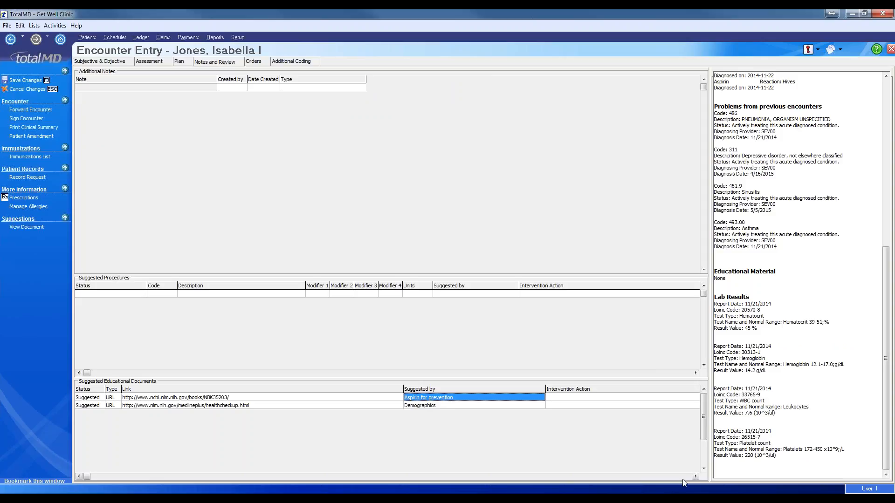
pyautogui.click(695, 476)
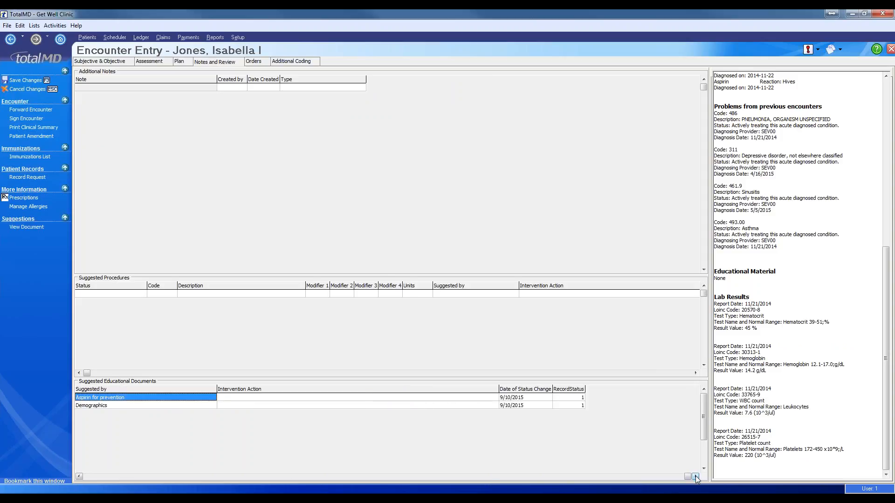
pyautogui.click(283, 400)
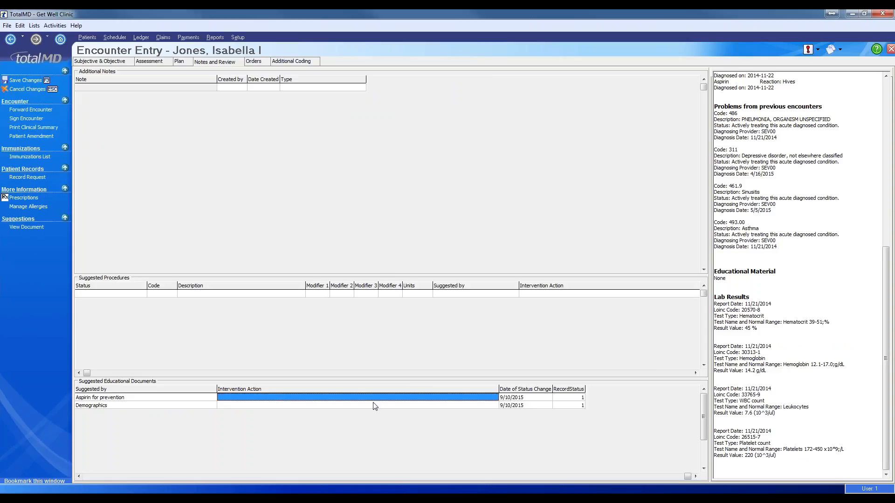
pyautogui.click(88, 477)
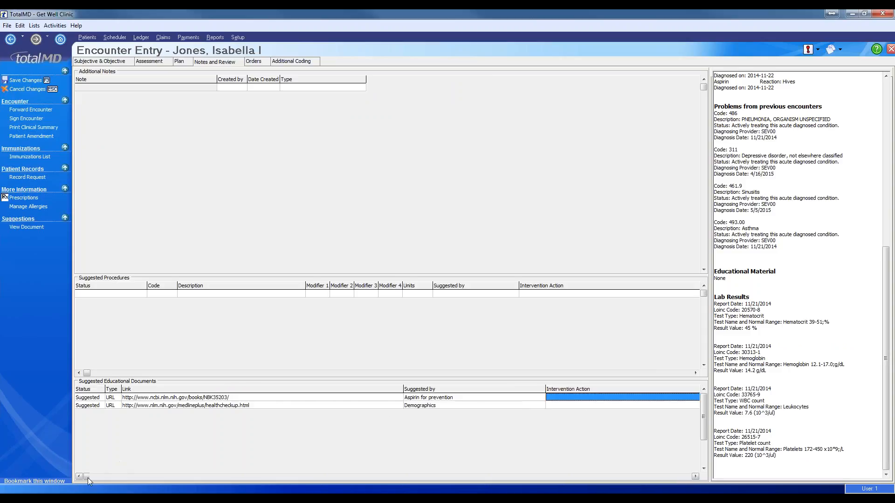
# - Open the suggested document 'Aspirin for the Primary Prevention of Cardiovascular Events' in the browser
pyautogui.rightClick(170, 398)
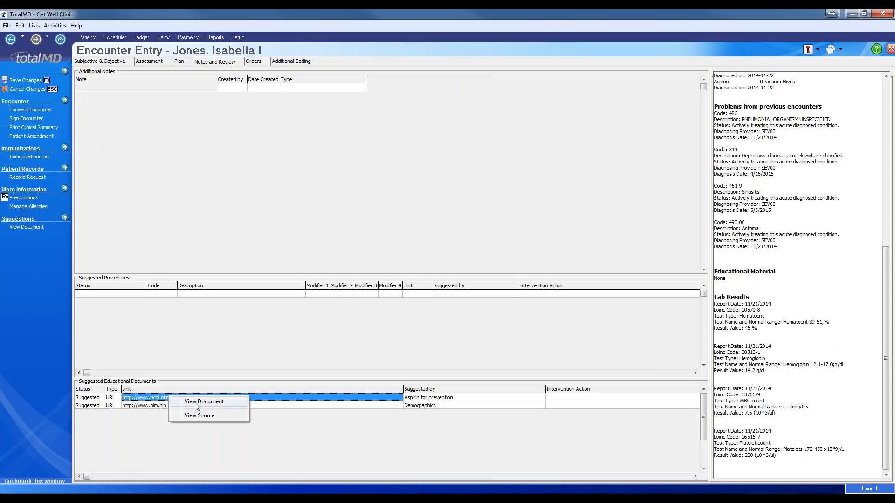
pyautogui.click(196, 403)
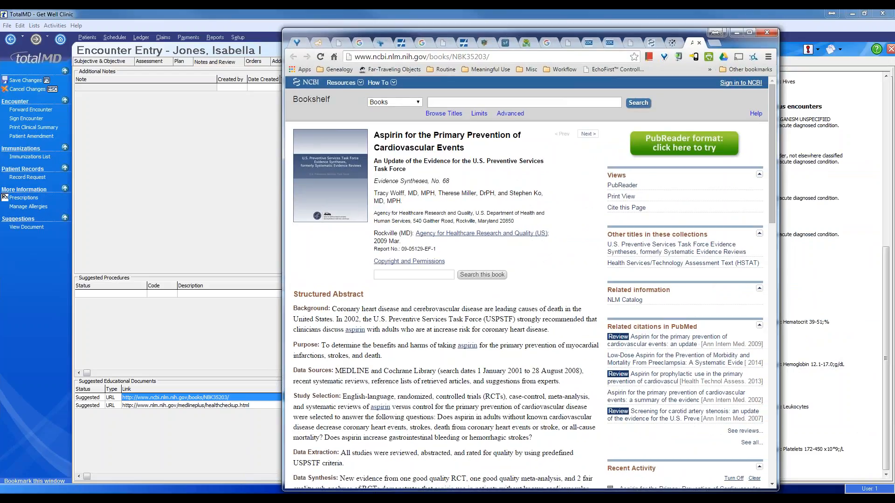
# - Set the NBK35203 aspirin educational document's status to Provided in the encounter
pyautogui.click(174, 444)
pyautogui.click(100, 400)
pyautogui.click(100, 400)
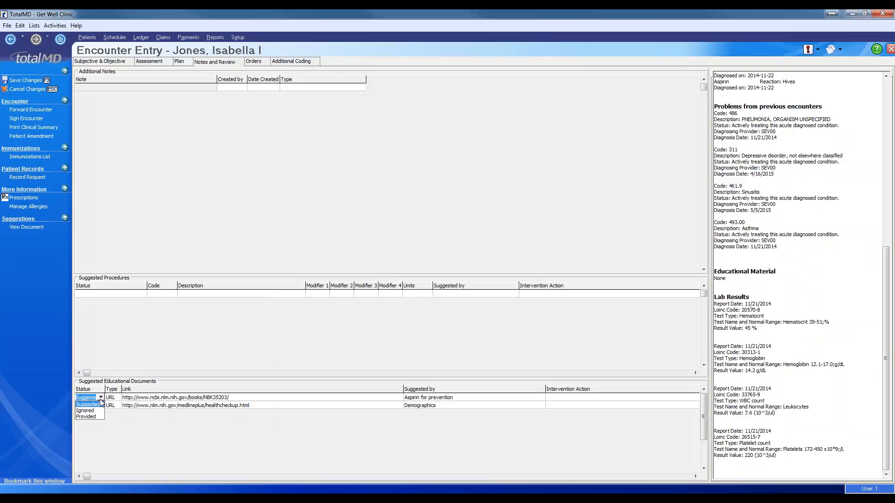
pyautogui.click(89, 417)
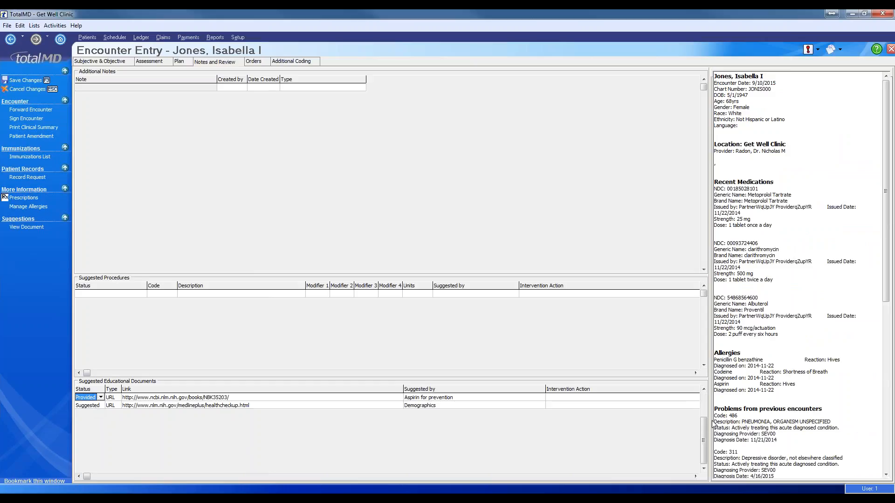
# - Check the summary's Educational Material entry showing the aspirin document provided on 9/10/2015
pyautogui.scroll(-15, 758, 269)
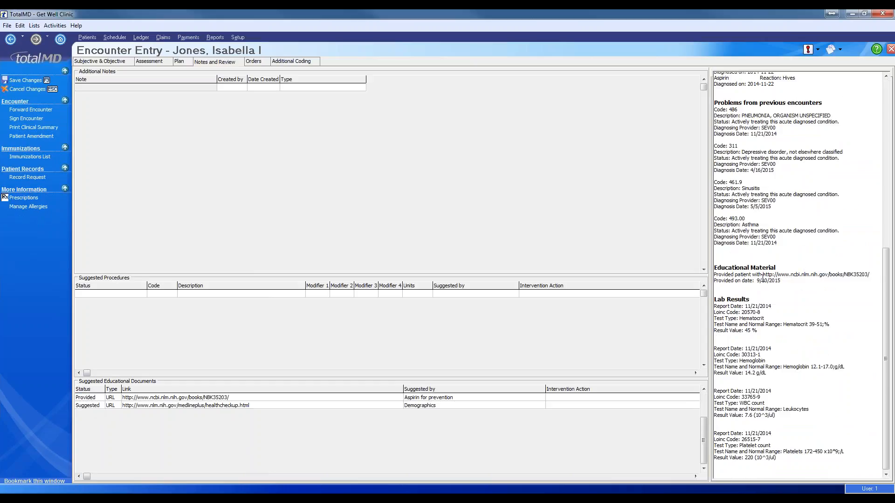
pyautogui.moveTo(762, 279)
pyautogui.mouseDown()
pyautogui.moveTo(828, 275)
pyautogui.moveTo(763, 274)
pyautogui.mouseUp()
pyautogui.click(813, 282)
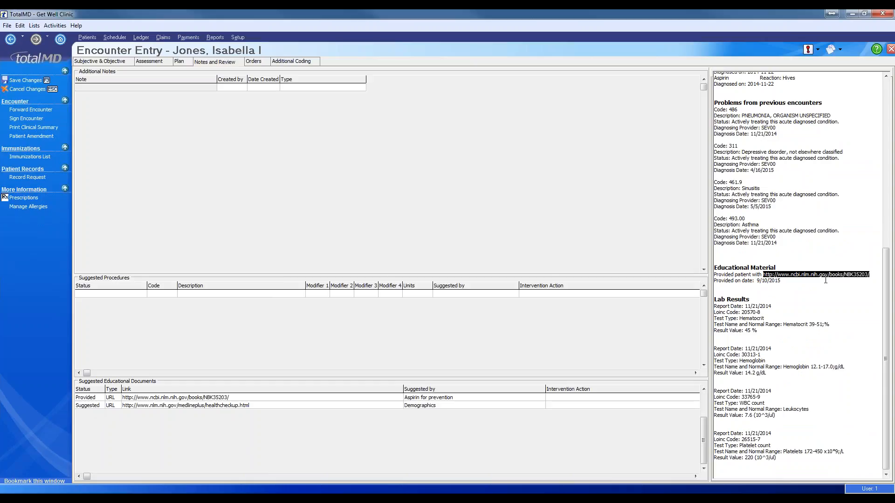
pyautogui.click(772, 281)
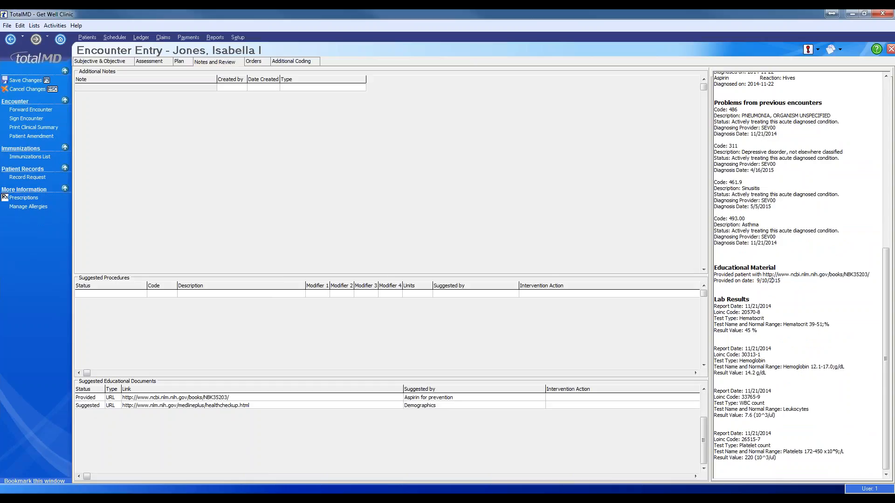
pyautogui.rightClick(149, 400)
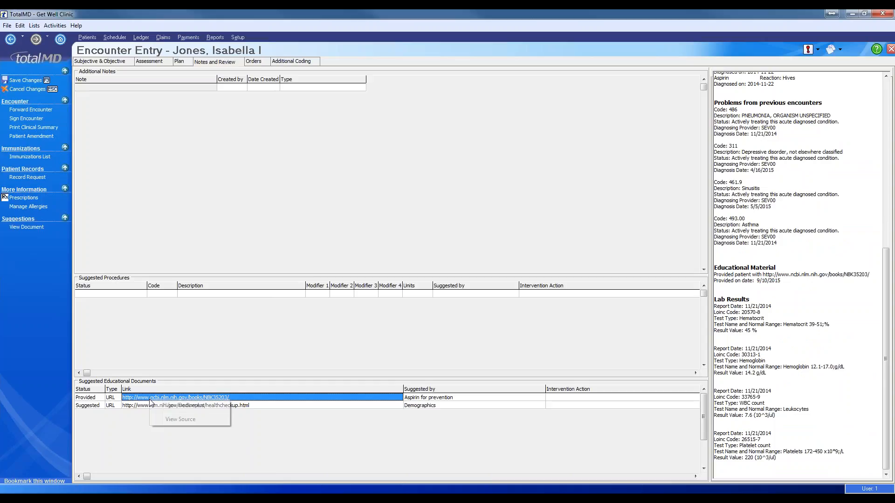
pyautogui.click(181, 420)
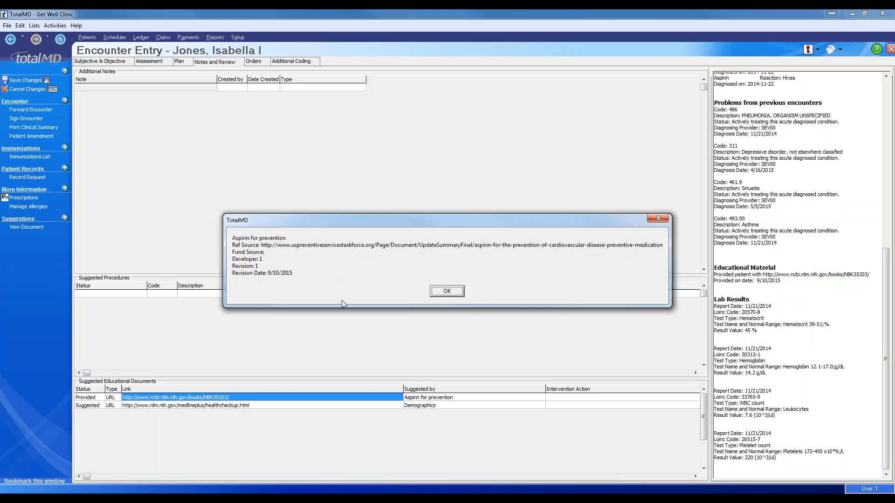
pyautogui.click(442, 296)
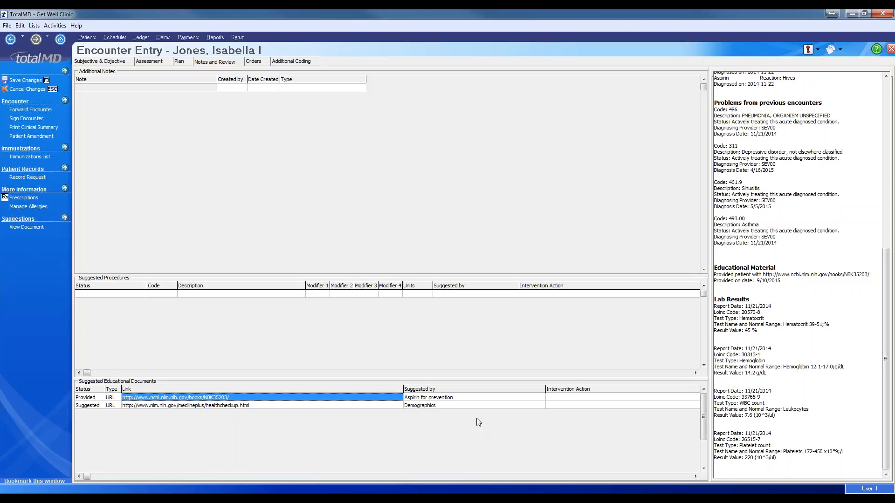
# - Discard the encounter without saving and open the Decision Support rules list
pyautogui.moveTo(273, 499)
pyautogui.click(35, 90)
pyautogui.click(466, 279)
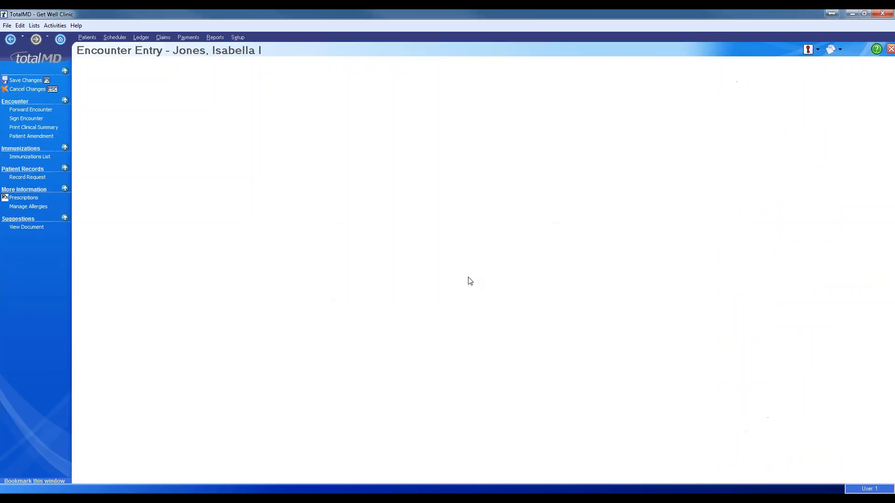
pyautogui.click(34, 25)
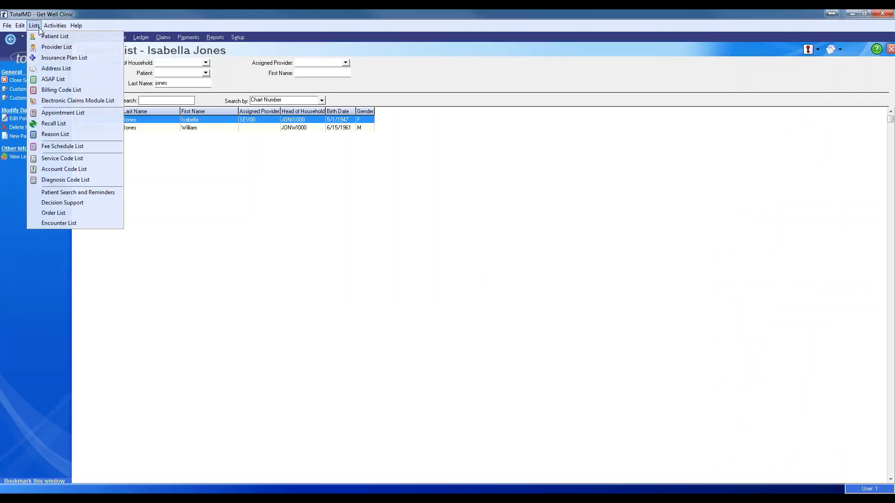
pyautogui.click(75, 202)
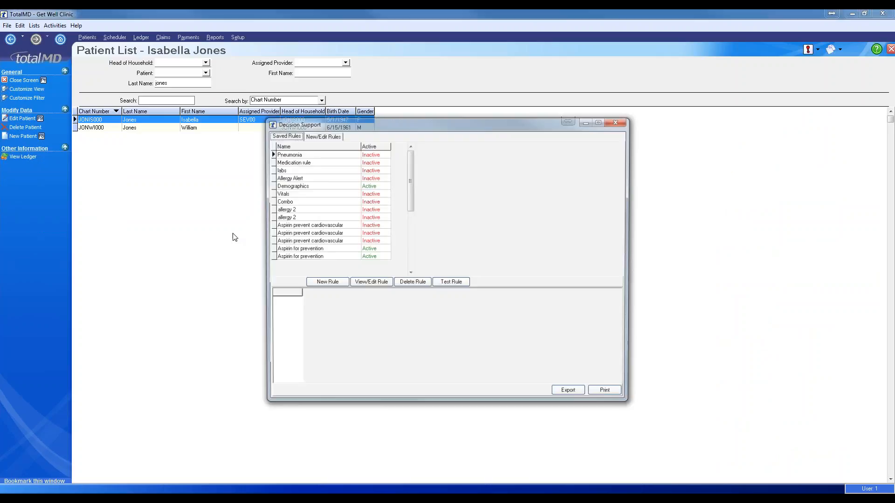
# - Delete the duplicate Aspirin for prevention rule and open the remaining one for editing
pyautogui.click(353, 251)
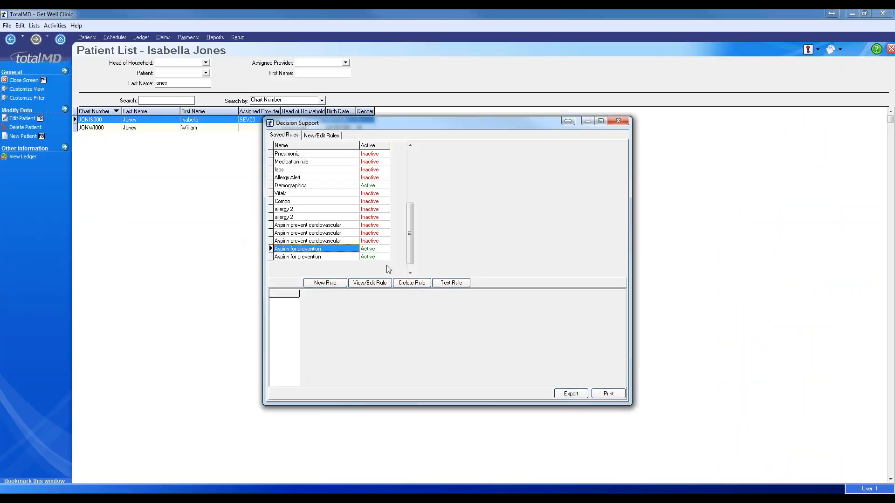
pyautogui.click(413, 286)
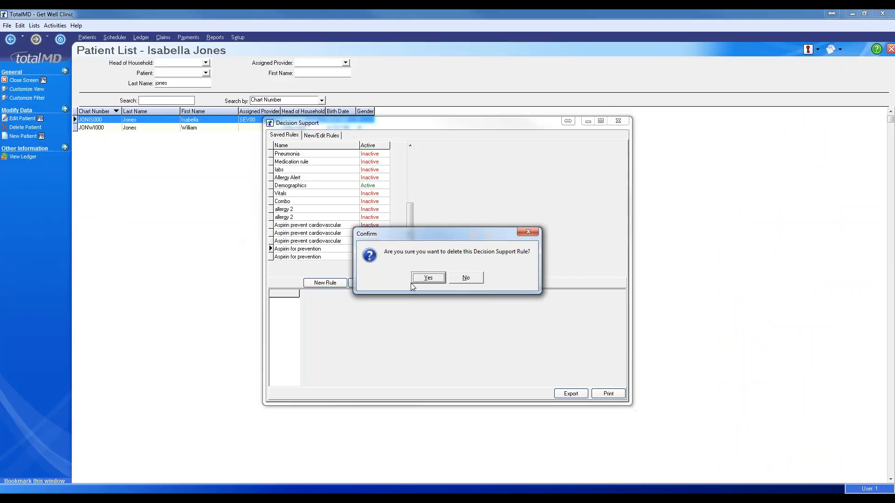
pyautogui.click(423, 281)
pyautogui.click(367, 282)
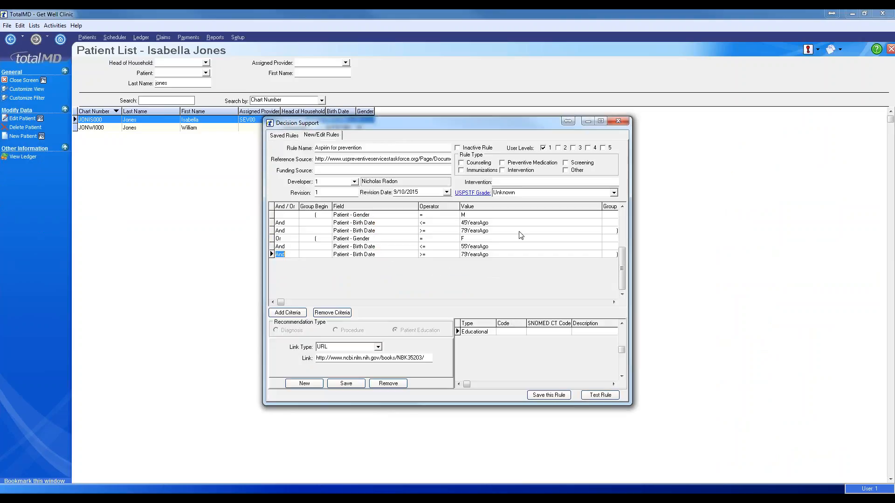
# - Add the Intervention 'Using aspirin can help prevent Cardiovascular Events', save the rule, and view saved rules
pyautogui.click(503, 170)
pyautogui.click(536, 182)
pyautogui.write('Using aspirin can help prevent Ca')
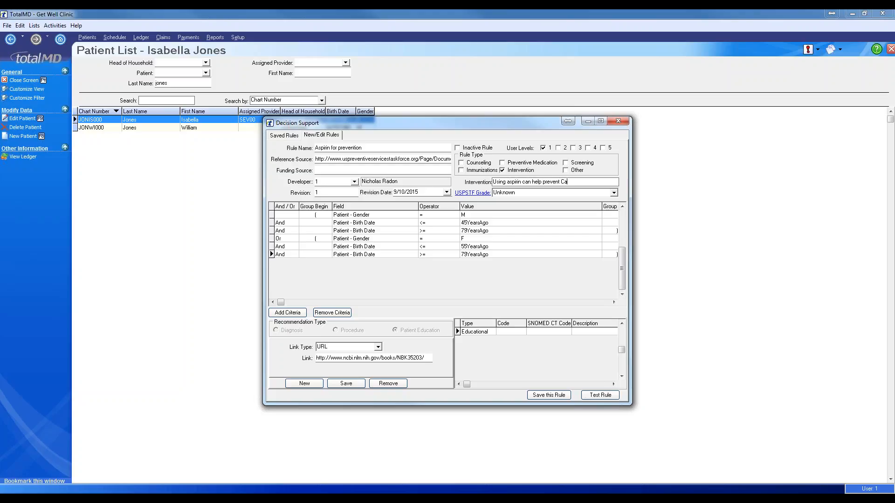
pyautogui.write('rdiovascular')
pyautogui.click(157, 497)
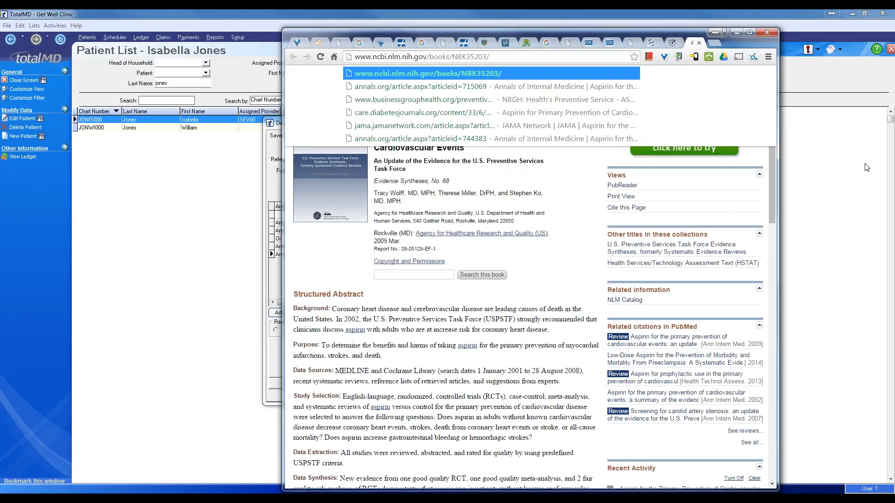
pyautogui.click(461, 274)
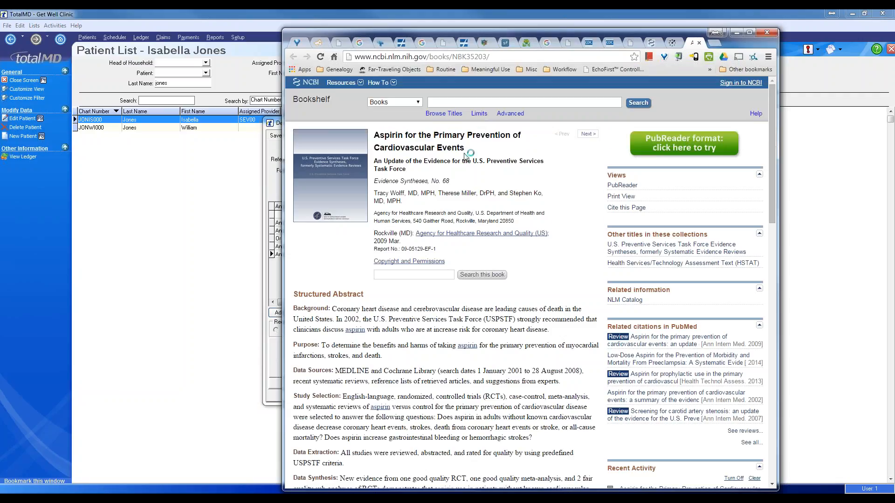
pyautogui.click(736, 32)
pyautogui.click(602, 182)
pyautogui.write('Events')
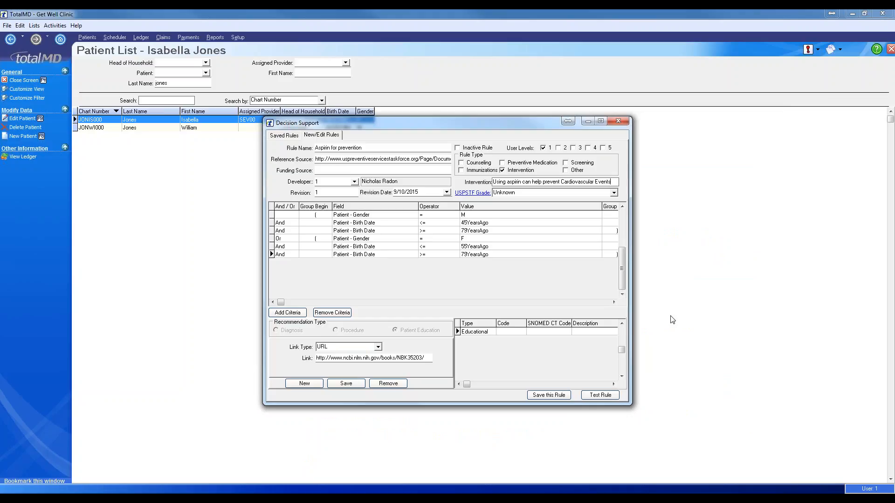
pyautogui.click(561, 396)
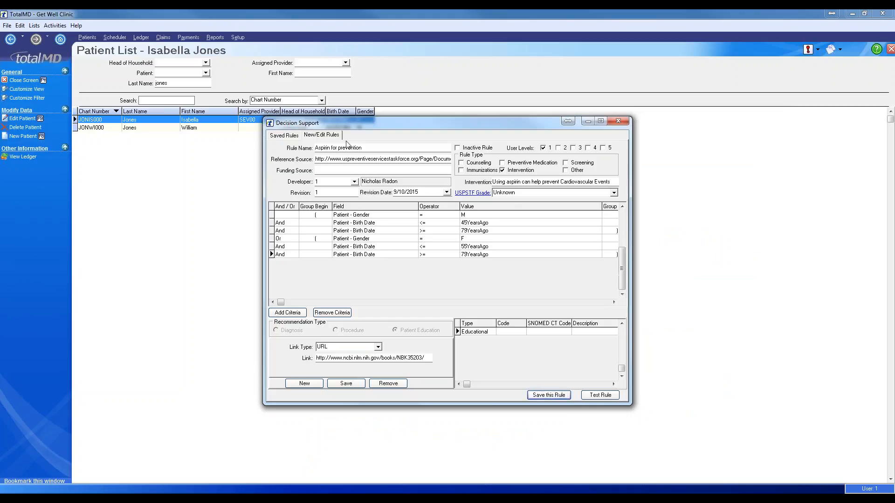
pyautogui.click(285, 136)
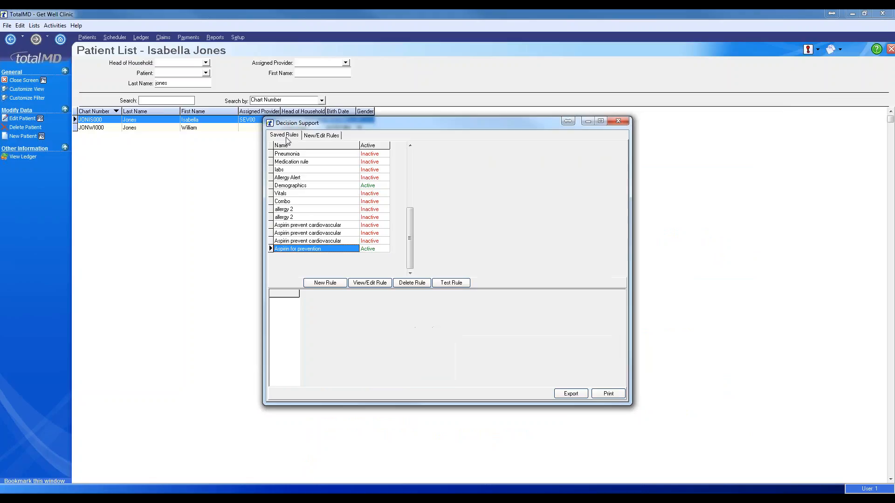
# - Close Decision Support and start a new templated encounter for the patient
pyautogui.click(625, 123)
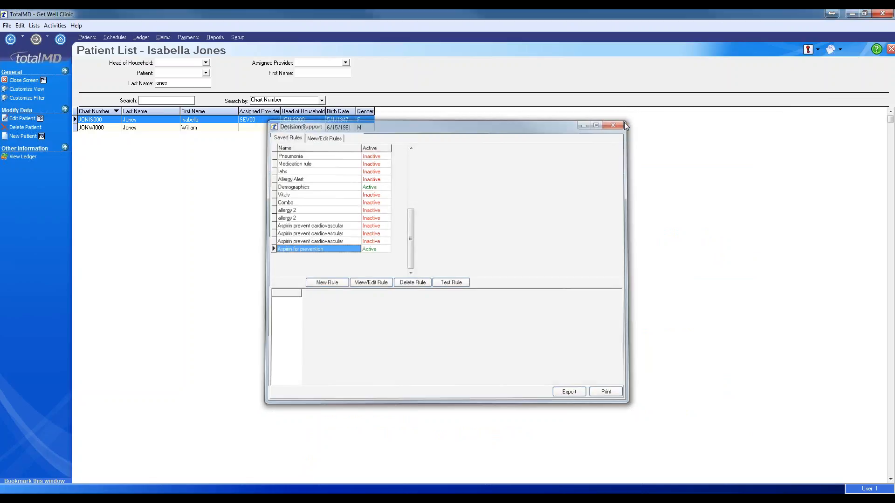
pyautogui.rightClick(228, 118)
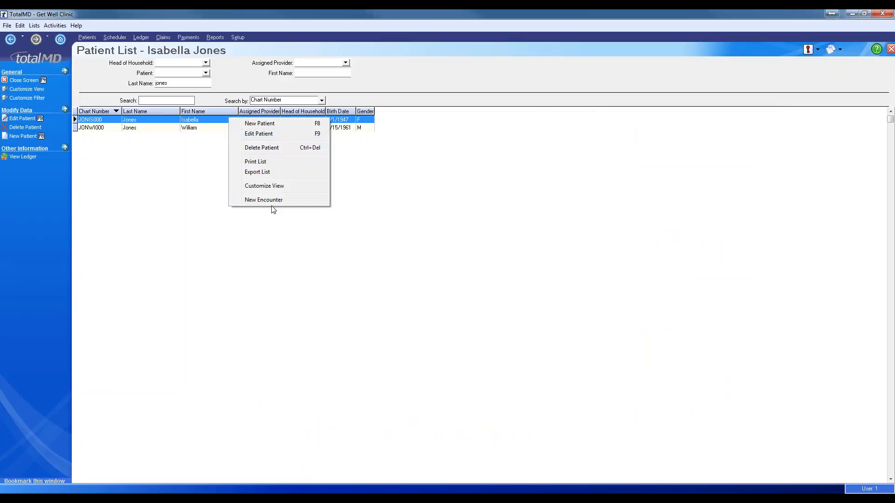
pyautogui.click(272, 201)
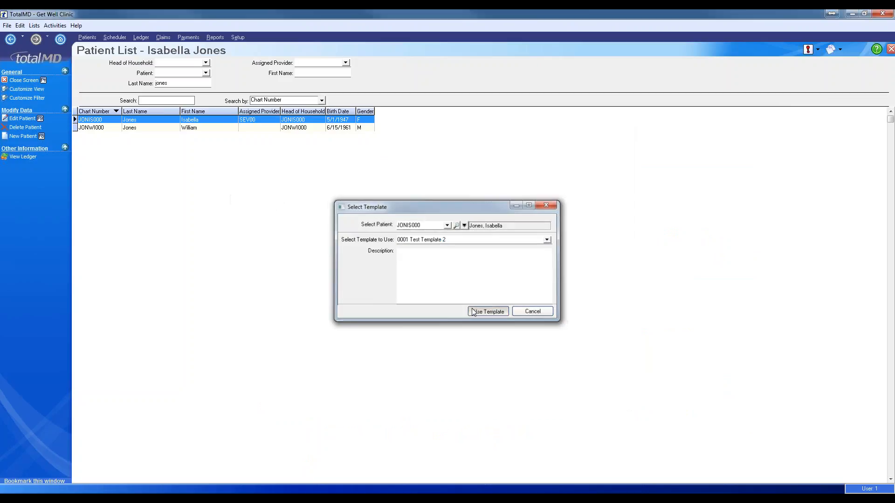
pyautogui.click(487, 311)
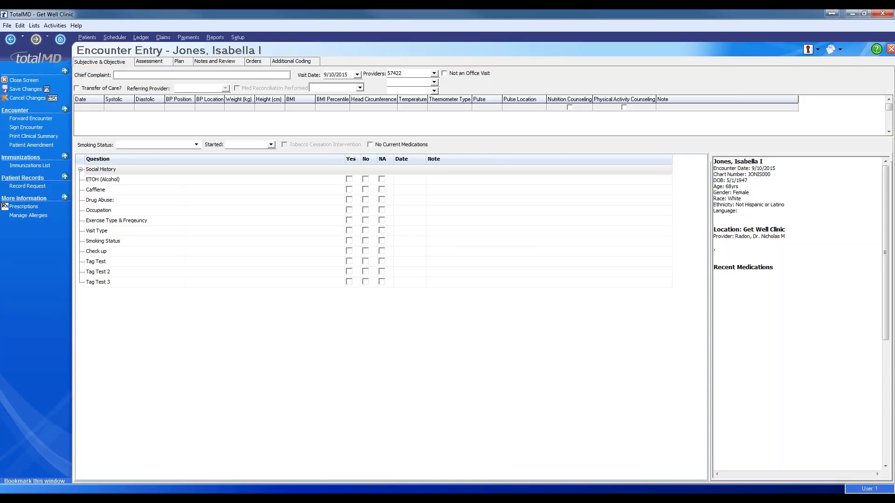
# - Review the suggested NCBI aspirin document and its intervention action in Notes and Review
pyautogui.click(215, 62)
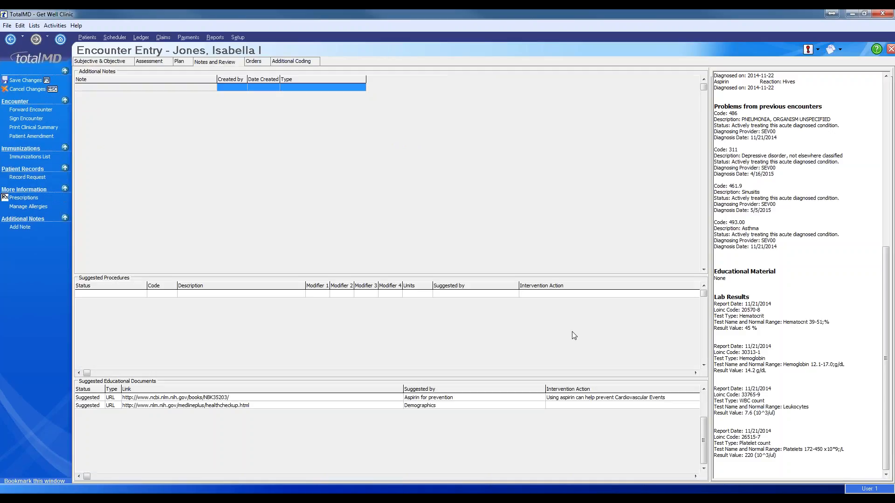
pyautogui.click(555, 400)
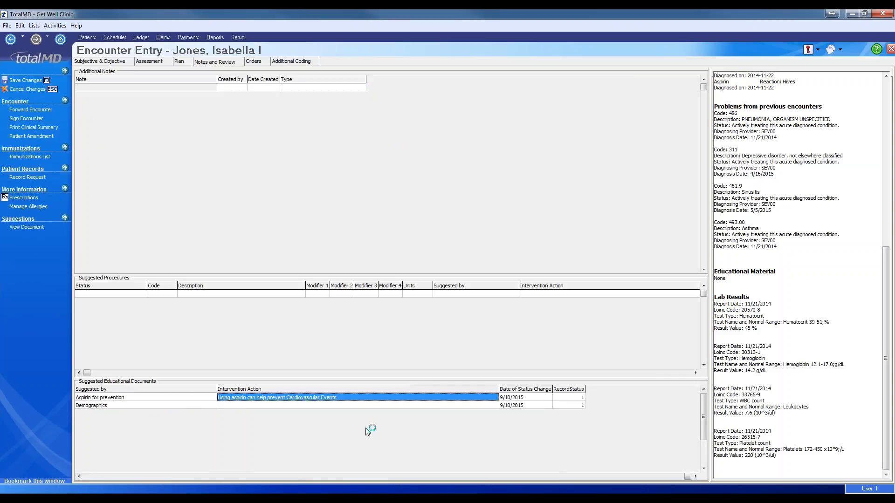
pyautogui.click(97, 476)
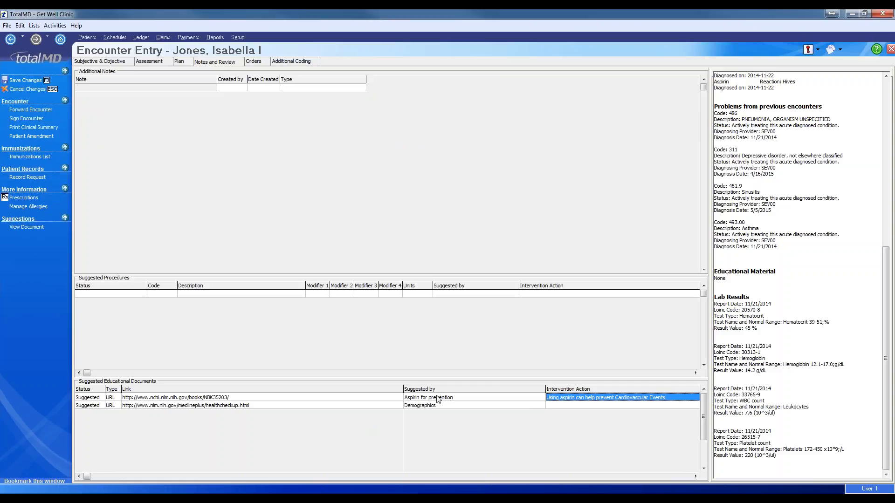
pyautogui.click(438, 400)
pyautogui.click(348, 400)
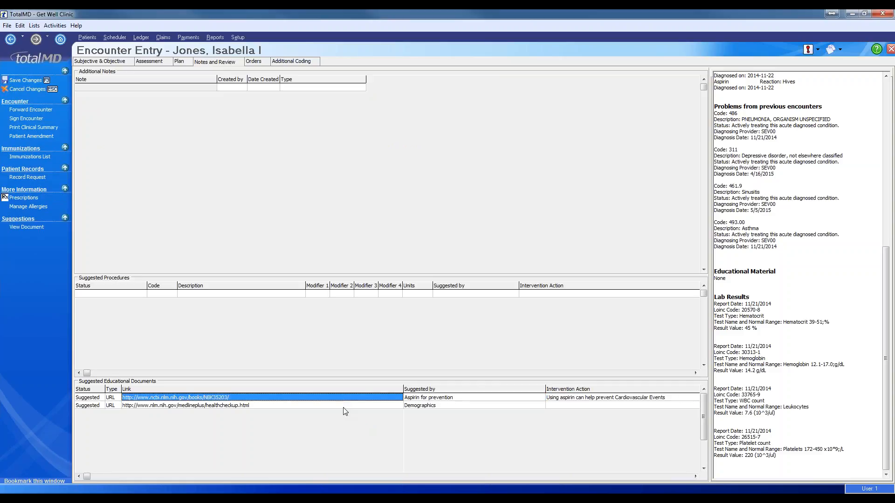
pyautogui.click(343, 407)
pyautogui.click(341, 398)
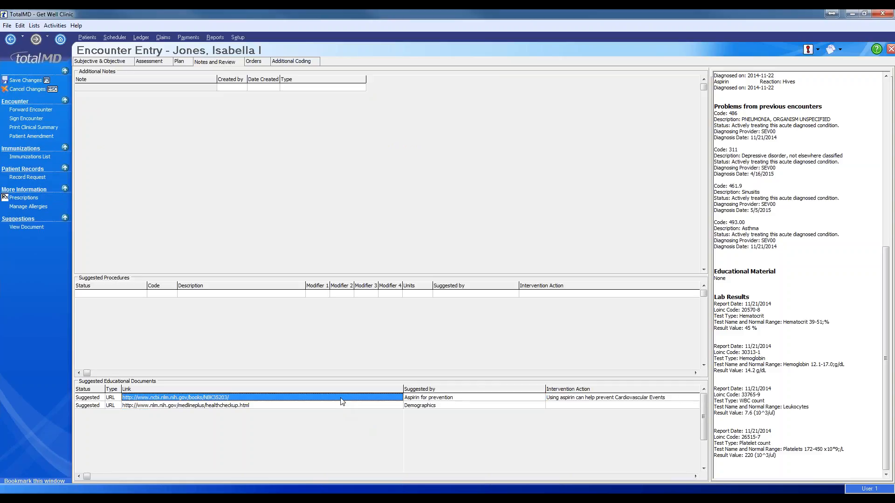
pyautogui.click(35, 26)
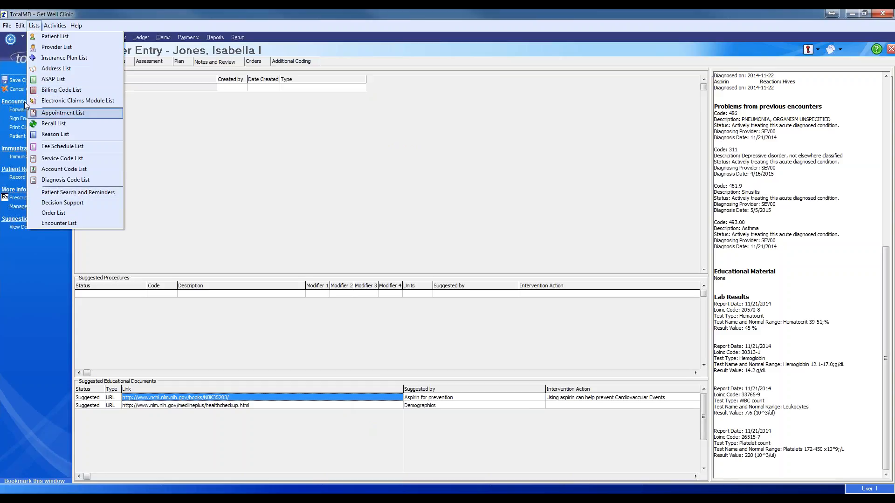
# - Discard the encounter unsaved and open the Aspirin for prevention rule for editing
pyautogui.click(15, 89)
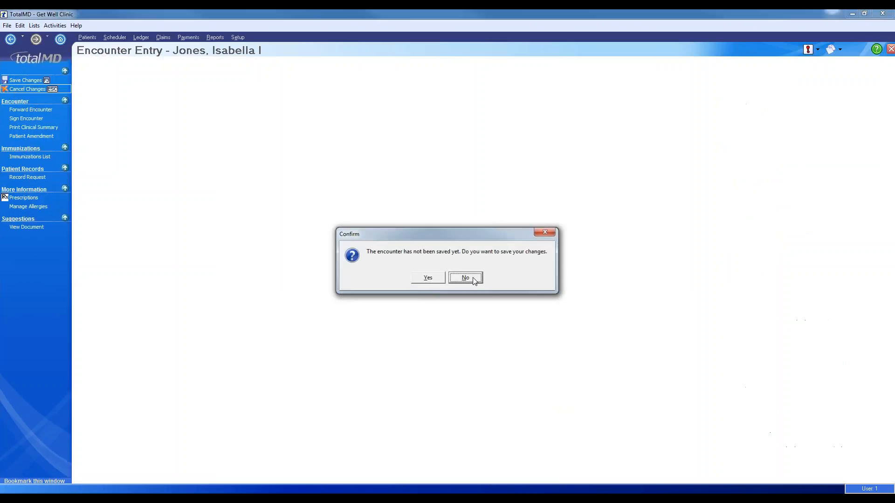
pyautogui.click(467, 279)
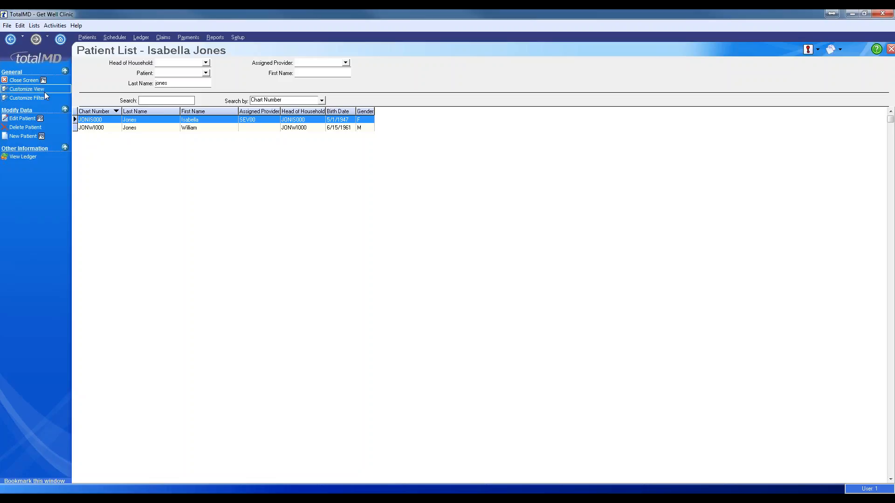
pyautogui.click(34, 26)
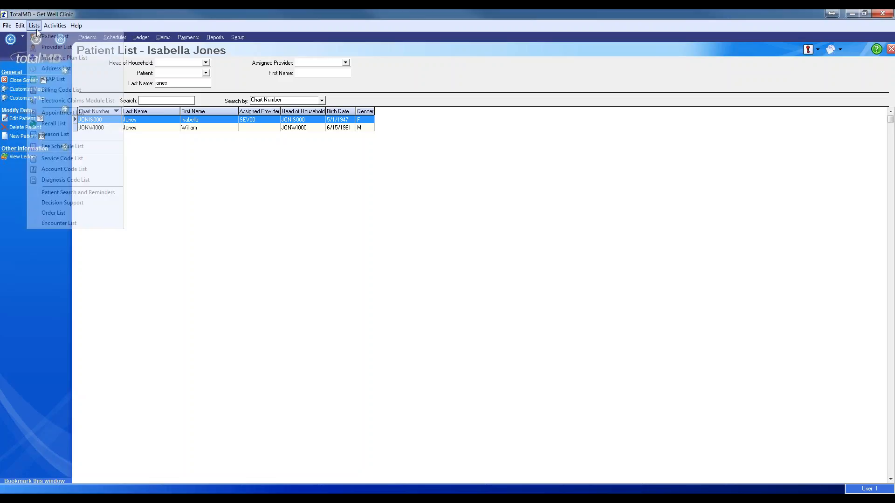
pyautogui.click(83, 202)
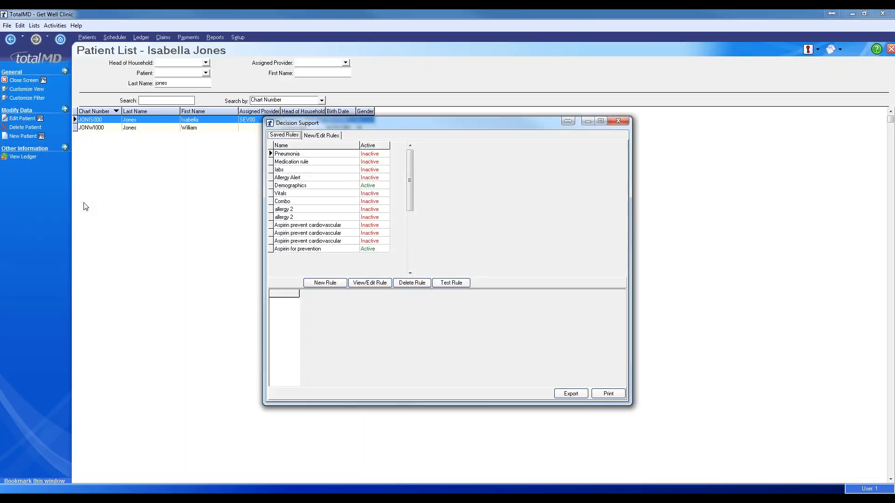
pyautogui.click(361, 250)
pyautogui.click(369, 283)
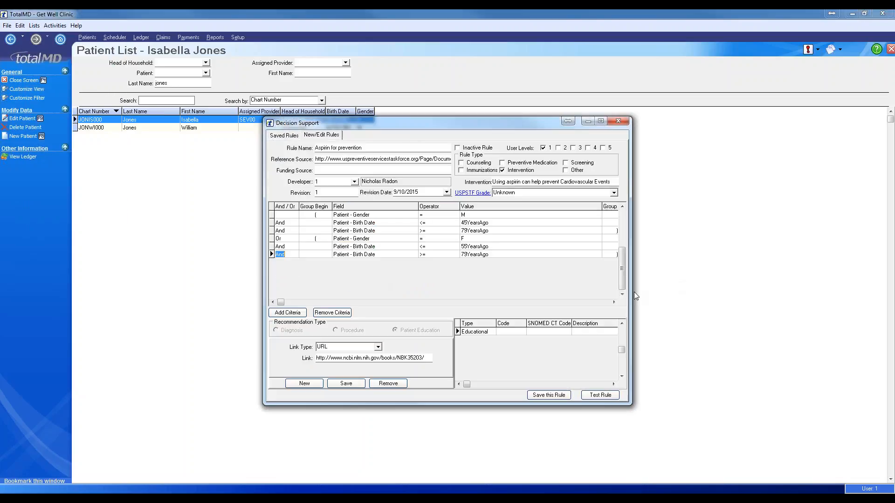
# - Widen the rule window to show Group End and review the gender and Or criterion rows
pyautogui.moveTo(632, 301); pyautogui.dragTo(655, 310)
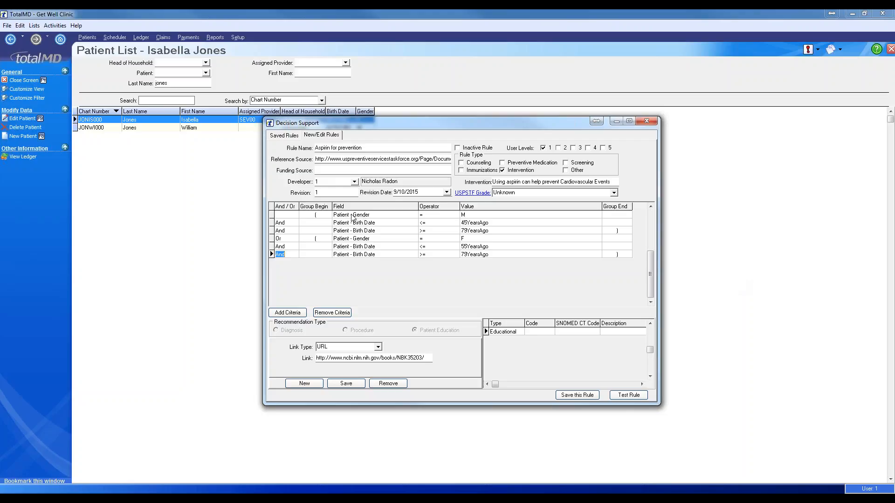
pyautogui.scroll(2, 352, 215)
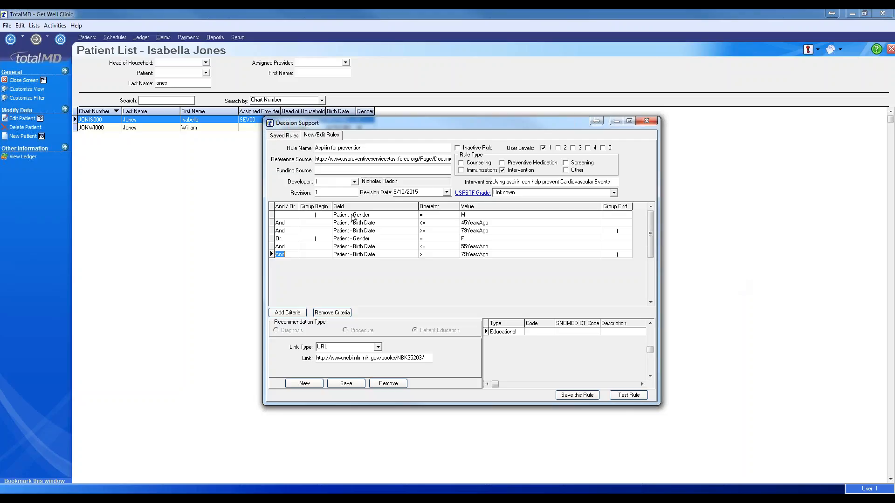
pyautogui.click(281, 239)
pyautogui.click(363, 217)
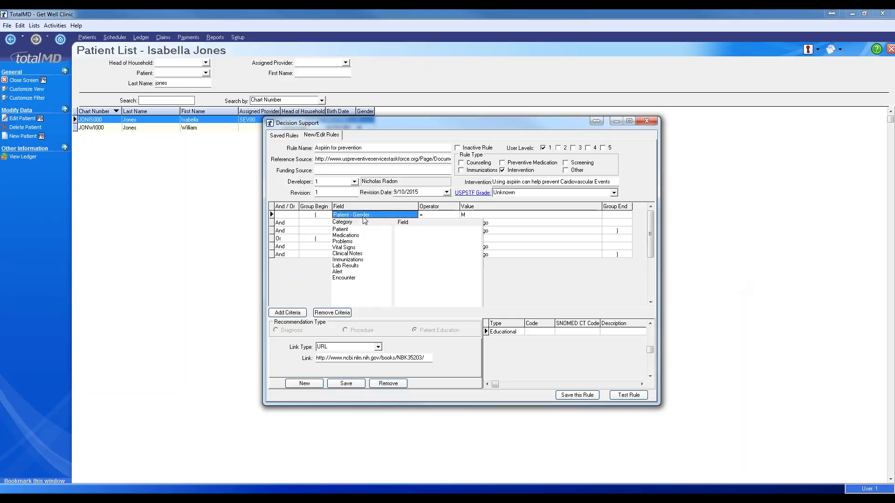
pyautogui.click(488, 217)
pyautogui.click(474, 224)
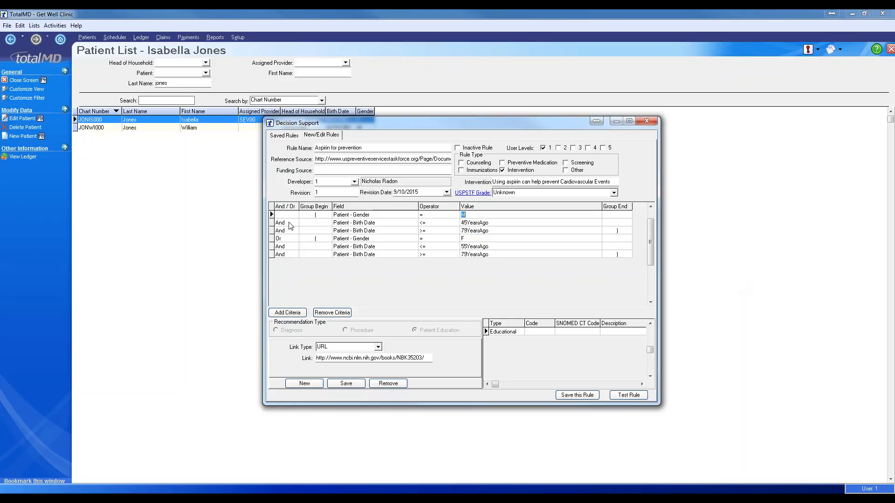
pyautogui.press('Down')
pyautogui.press('Down')
pyautogui.click(281, 240)
# - Browse the USPSTF aspirin and children's blood pressure recommendation summaries in Chrome
pyautogui.hotkey('alt', 'Tab')
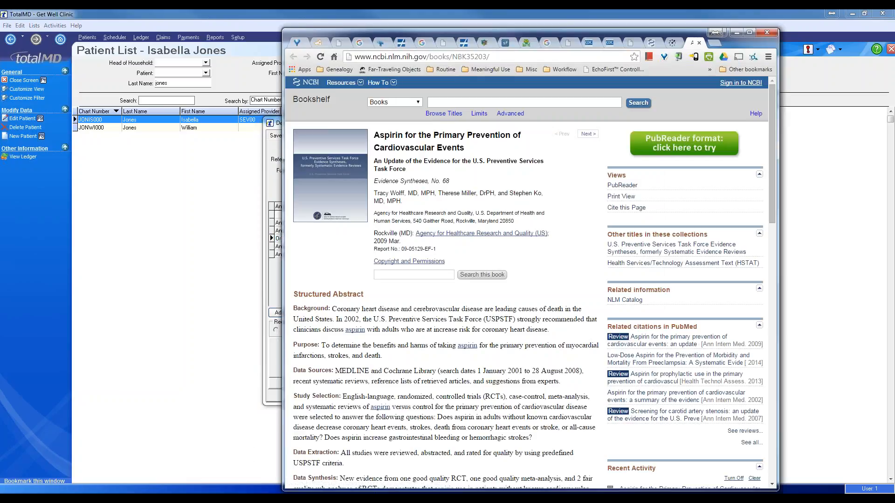
pyautogui.click(632, 44)
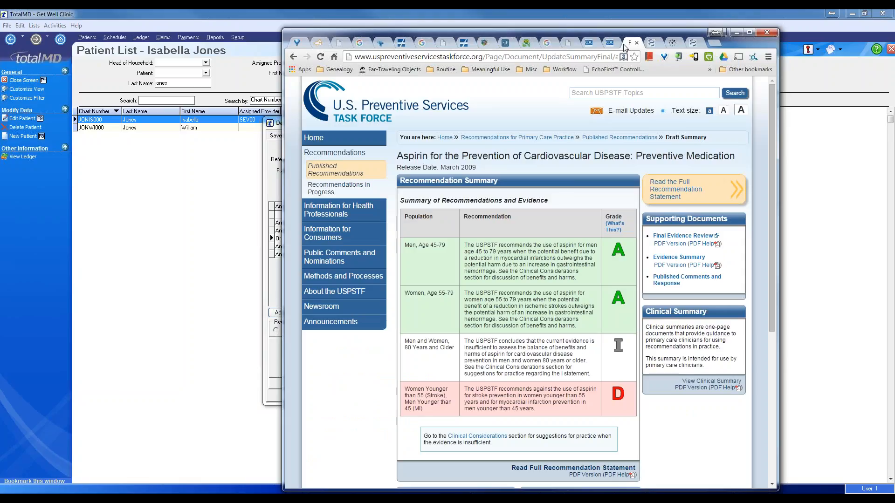
pyautogui.click(294, 57)
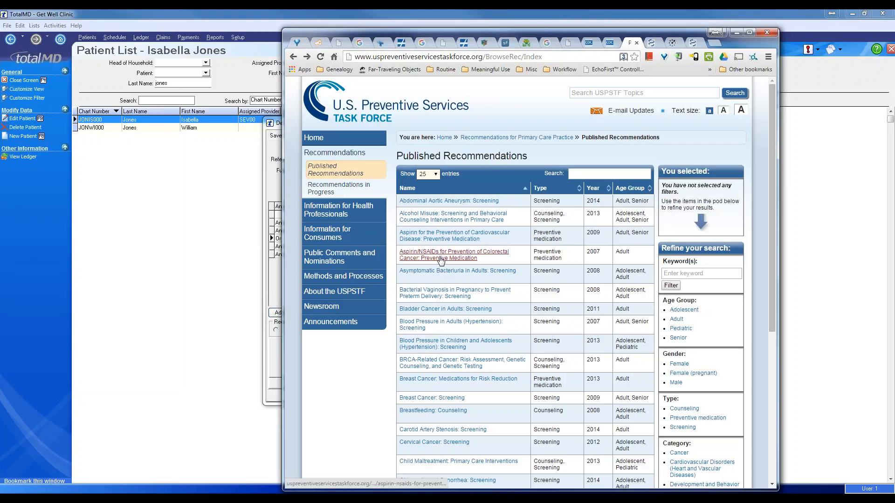
pyautogui.click(443, 241)
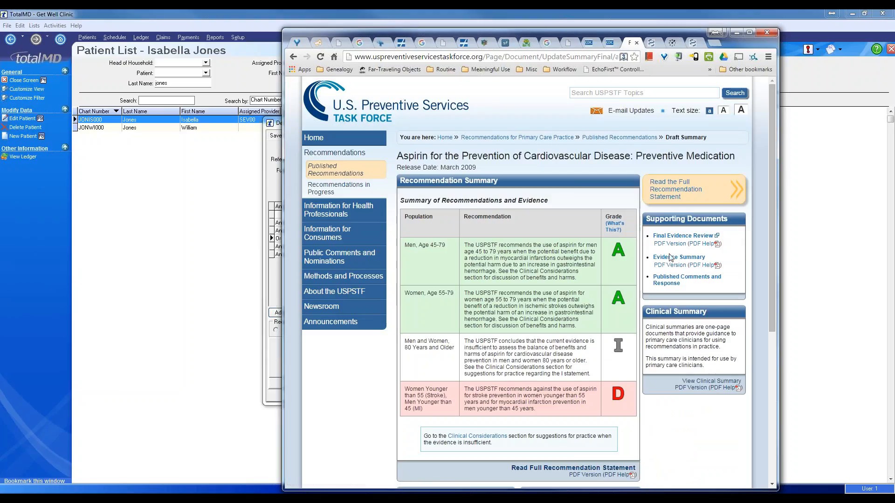
pyautogui.click(293, 57)
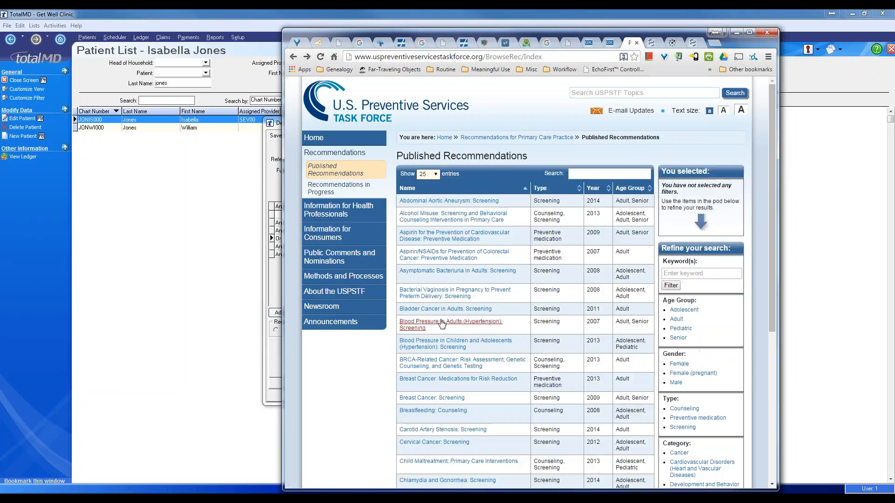
pyautogui.click(436, 348)
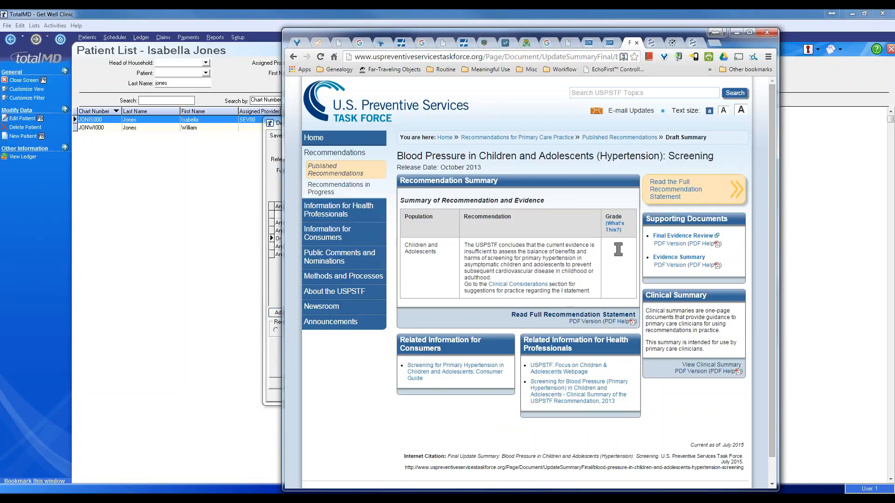
# - Return to the Published Recommendations list and scroll through its entries
pyautogui.click(736, 32)
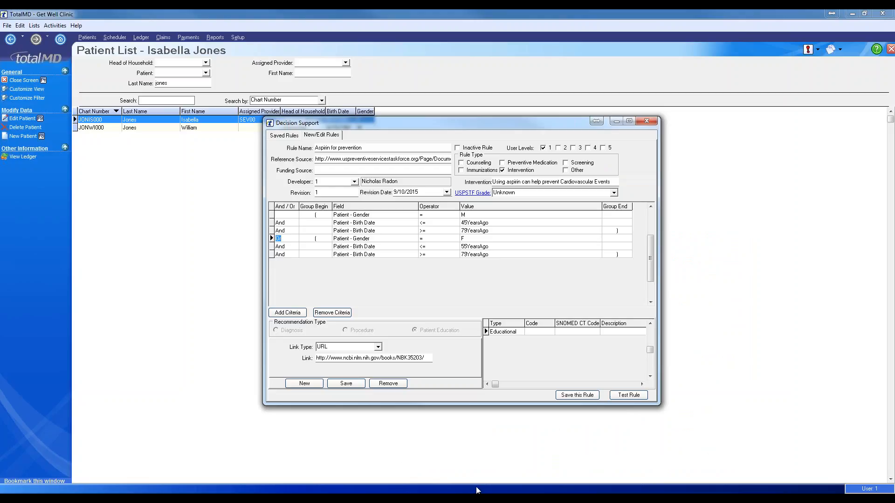
pyautogui.click(161, 493)
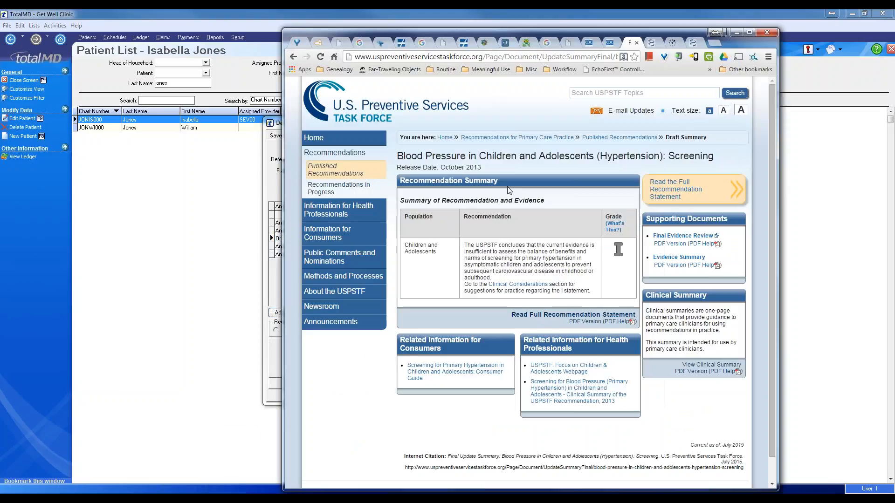
pyautogui.click(293, 57)
pyautogui.scroll(-3, 400, 273)
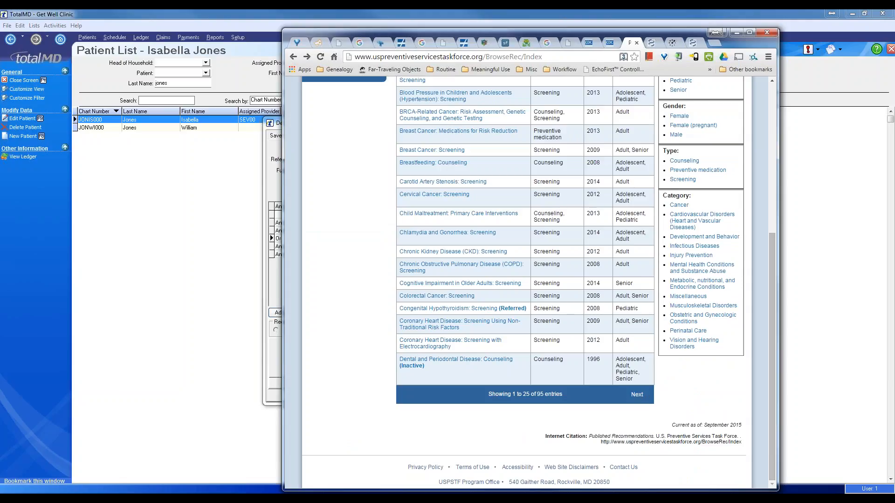
pyautogui.scroll(4, 679, 239)
pyautogui.scroll(-2, 678, 238)
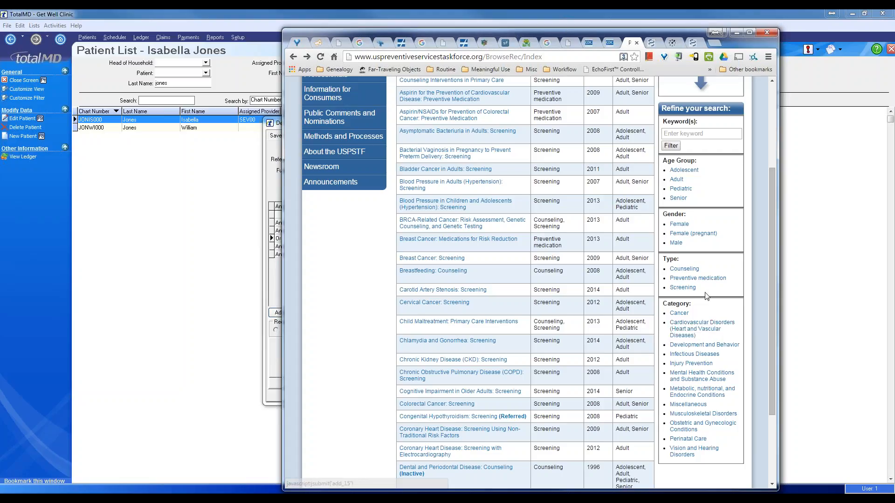
pyautogui.scroll(2, 706, 296)
pyautogui.scroll(-5, 678, 291)
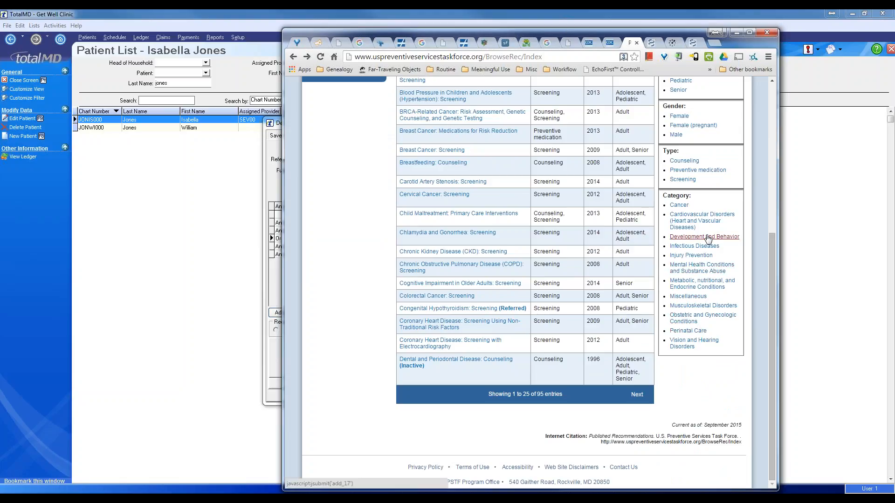
pyautogui.scroll(3, 710, 224)
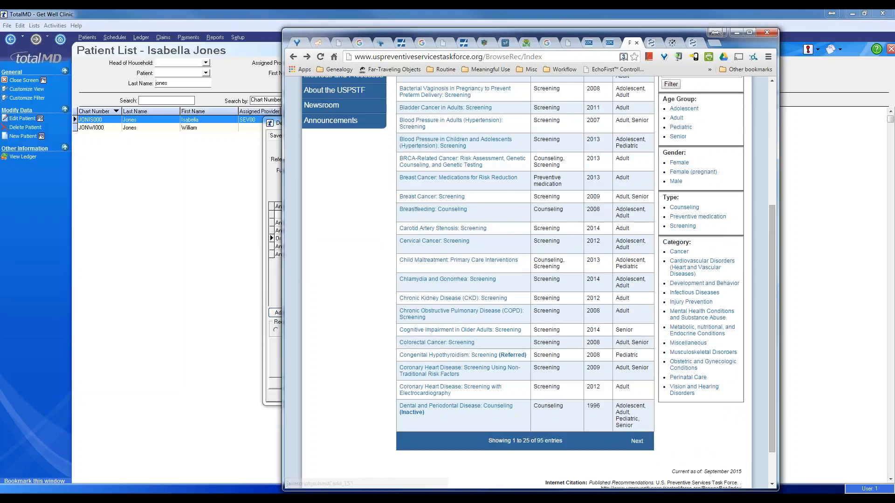
pyautogui.scroll(3, 469, 177)
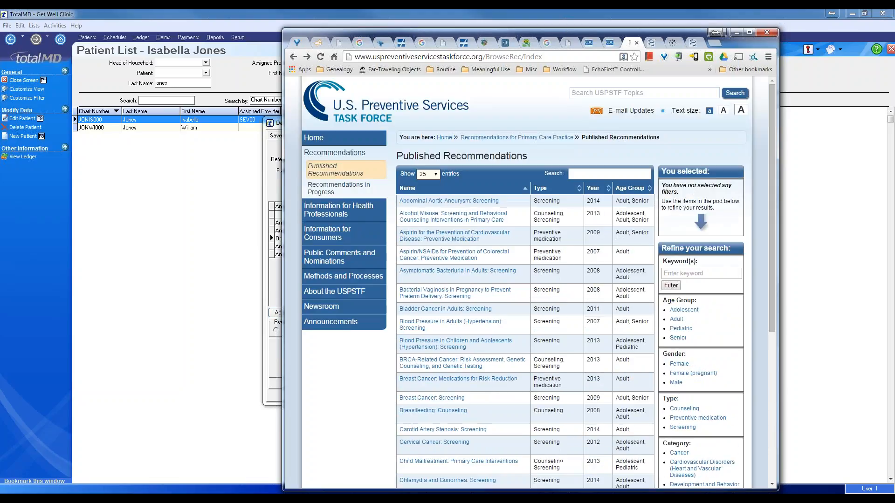
# - Show 100 entries, open the Dental Caries (Birth Through Age 5) screening summary, and move Chrome aside
pyautogui.click(437, 175)
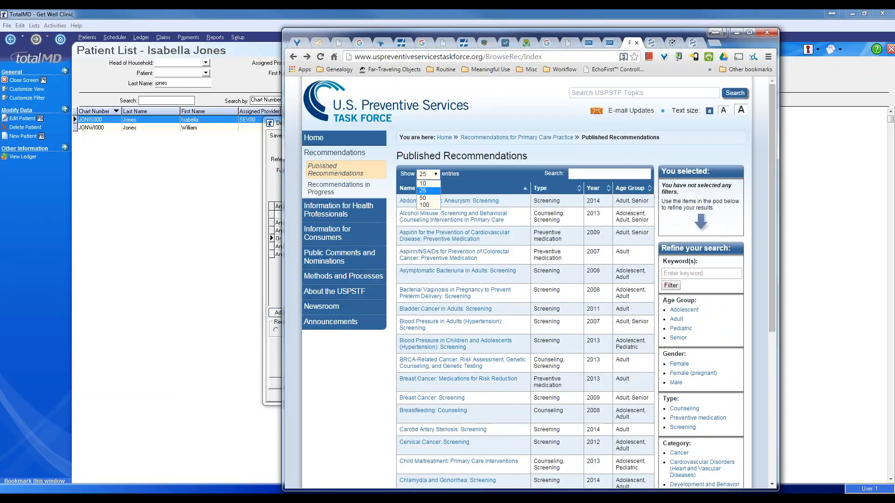
pyautogui.click(430, 207)
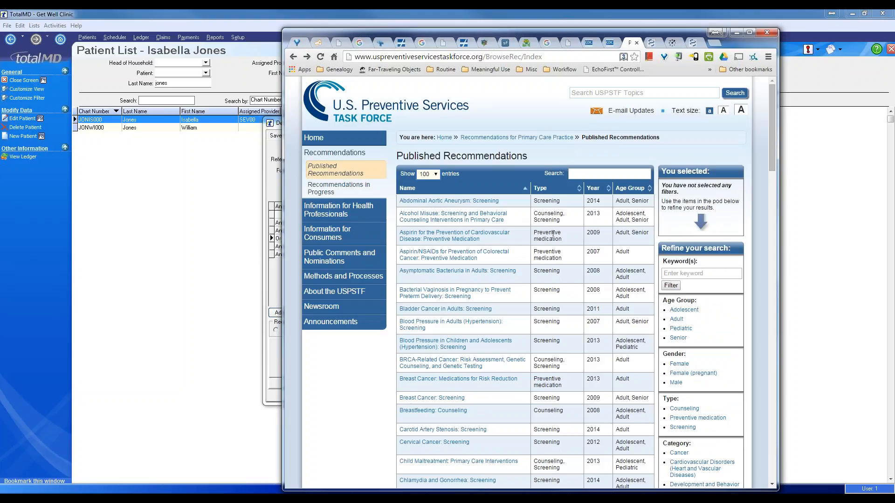
pyautogui.scroll(-10, 553, 236)
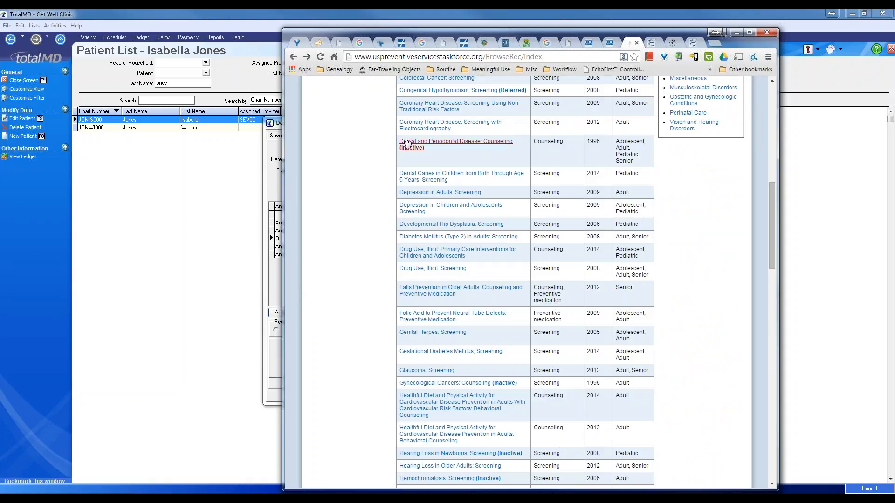
pyautogui.click(419, 179)
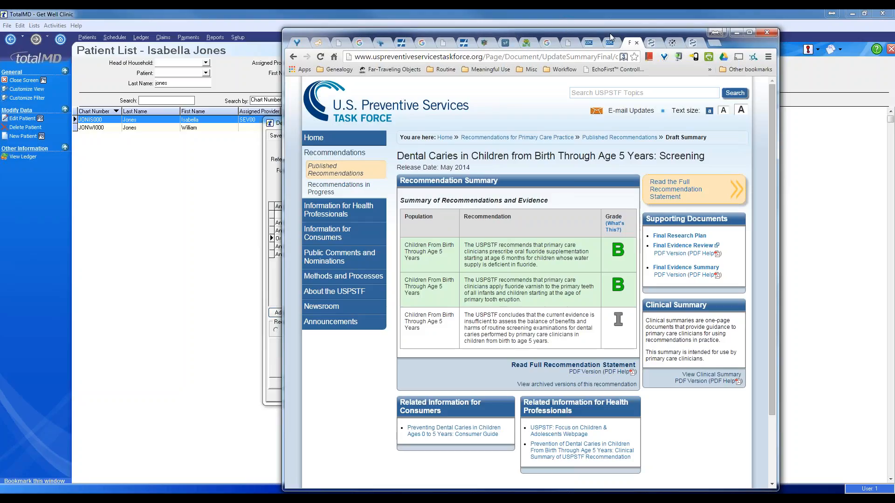
pyautogui.moveTo(610, 36); pyautogui.dragTo(830, 47)
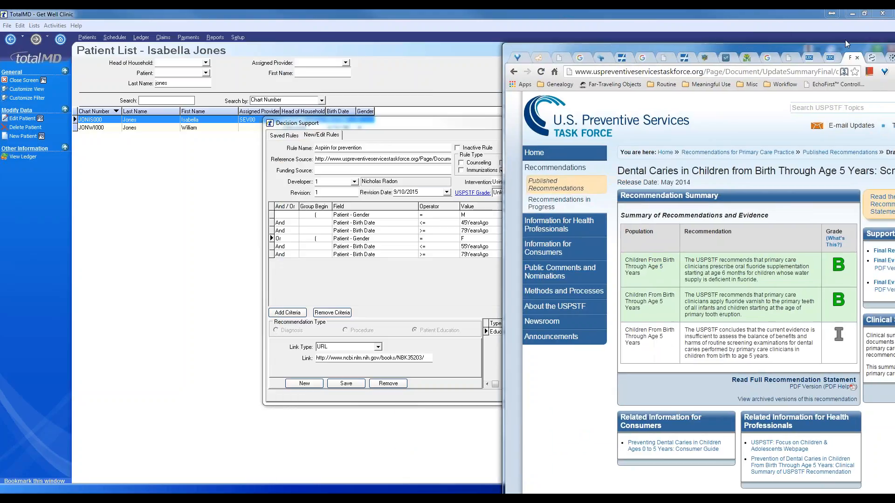
# - From the saved rules list, start a new blank rule named 'Dental Caries'
pyautogui.click(845, 40)
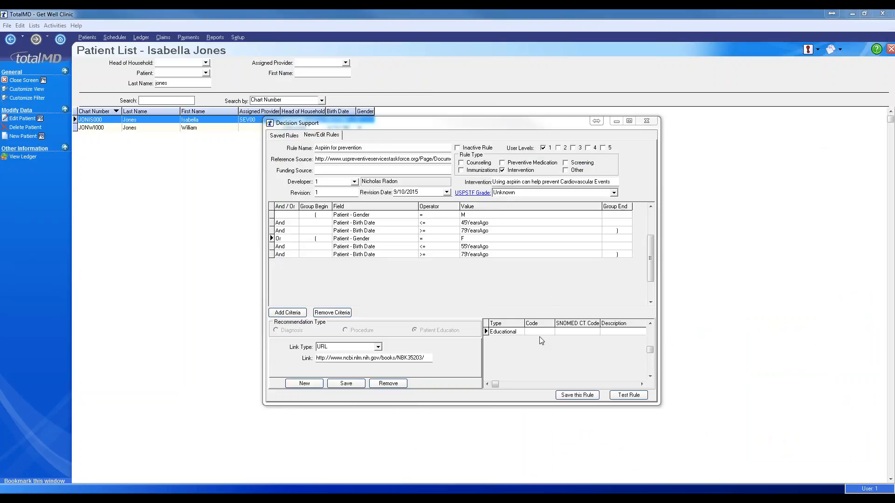
pyautogui.click(290, 136)
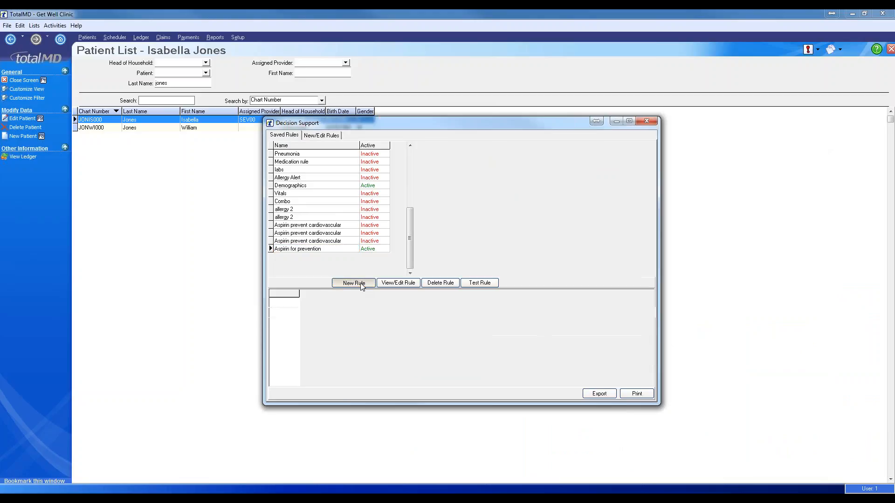
pyautogui.click(354, 283)
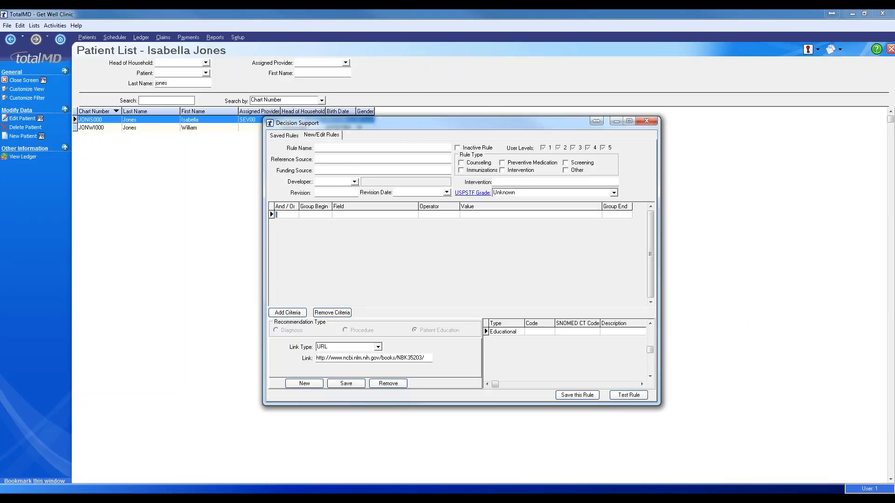
pyautogui.click(382, 148)
pyautogui.write('Dental CA')
pyautogui.write('rie')
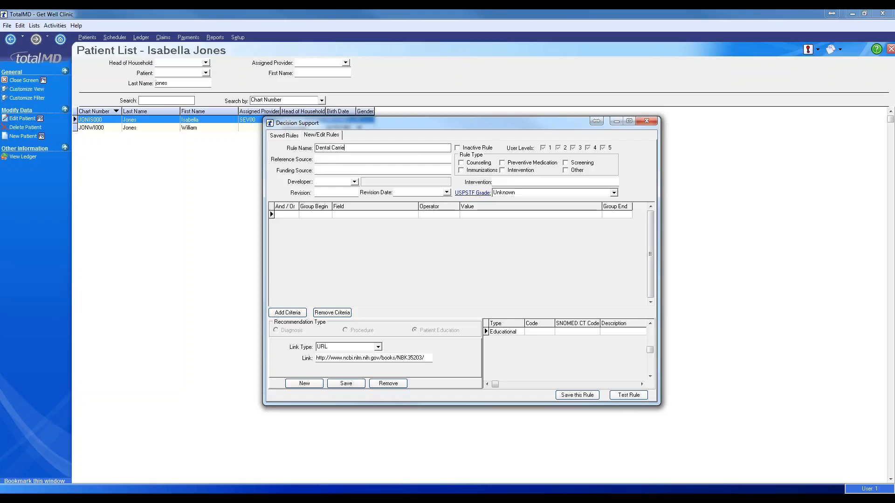
pyautogui.press('BackSpace')
pyautogui.press('BackSpace')
pyautogui.press('BackSpace')
pyautogui.write('ies')
# - Set the first criterion to field Patient - Birth Date, operator >=, value 6YearsAgo
pyautogui.click(349, 215)
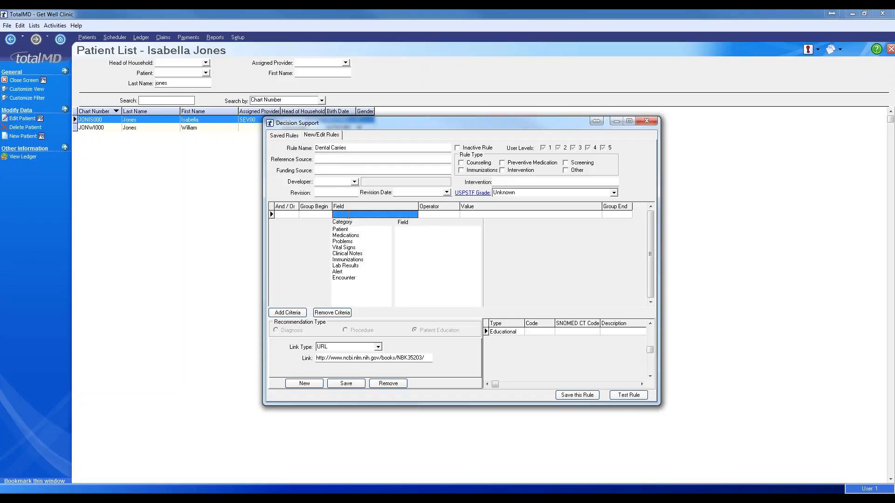
pyautogui.click(341, 230)
pyautogui.click(416, 230)
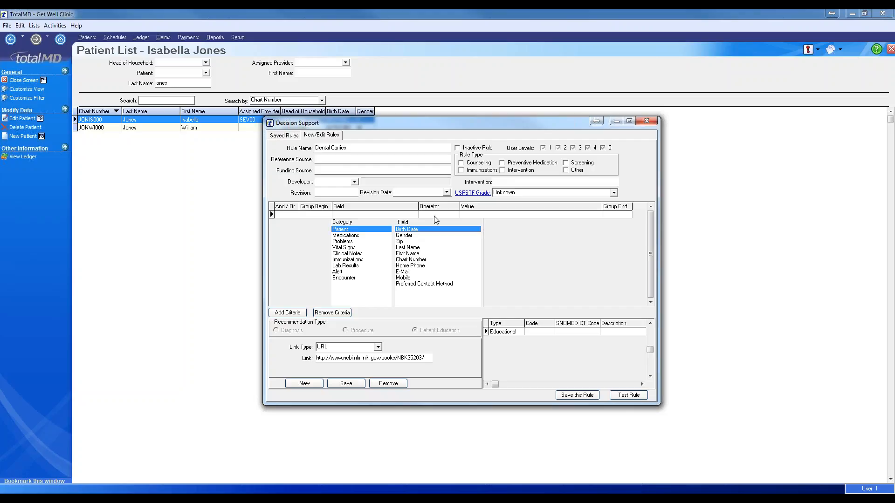
pyautogui.click(435, 216)
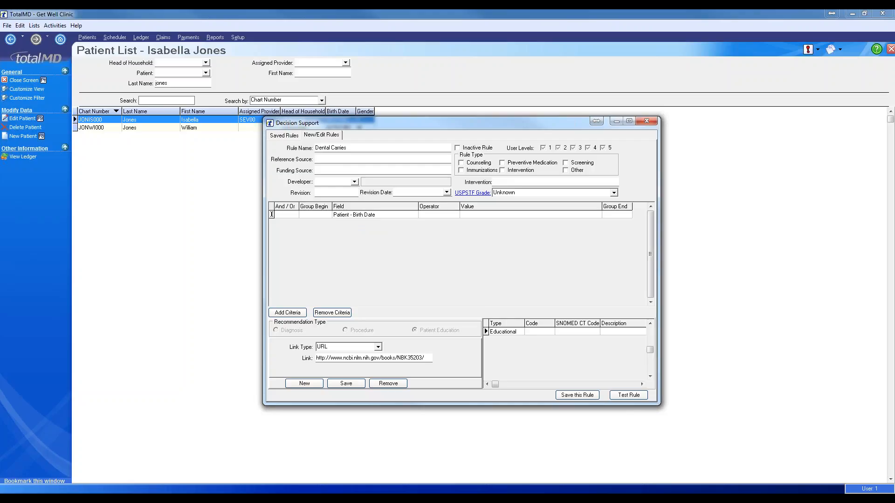
pyautogui.write('>=')
pyautogui.press('Return')
pyautogui.write('6Year')
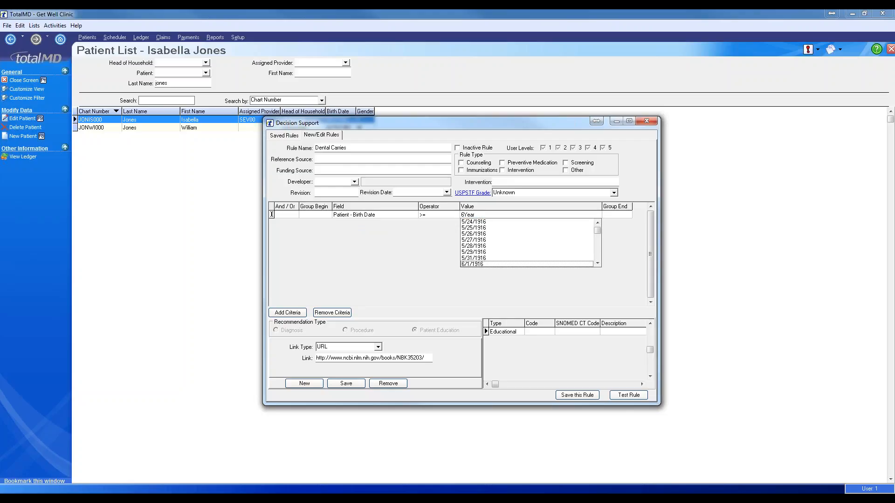
pyautogui.write('sAgo')
pyautogui.click(439, 215)
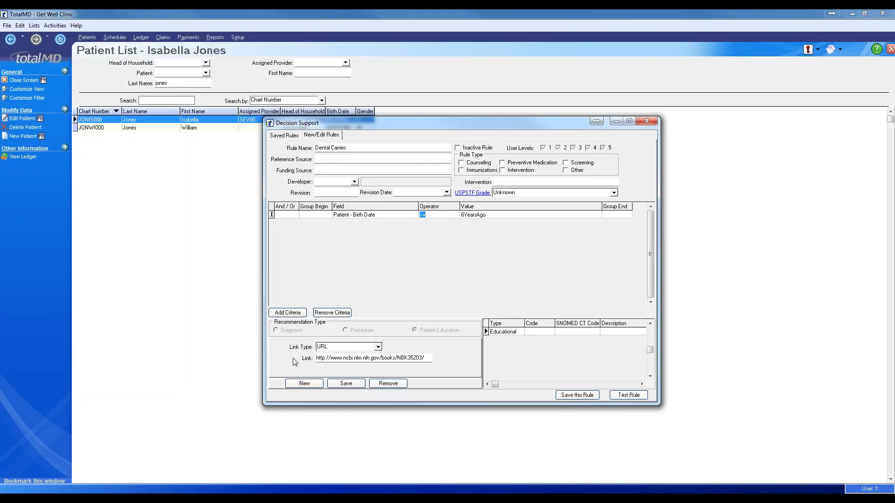
# - Add a Procedure recommendation with code 10080, DRAINAGE OF PILONIDAL CYST
pyautogui.click(304, 383)
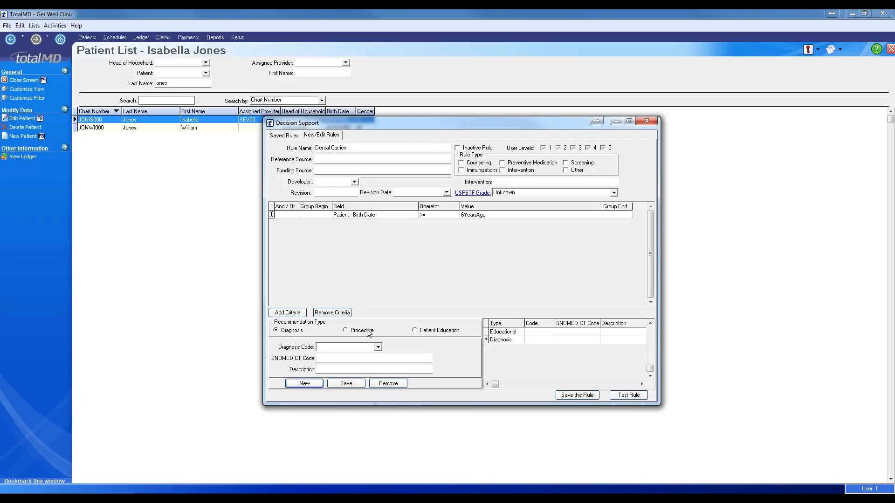
pyautogui.click(346, 332)
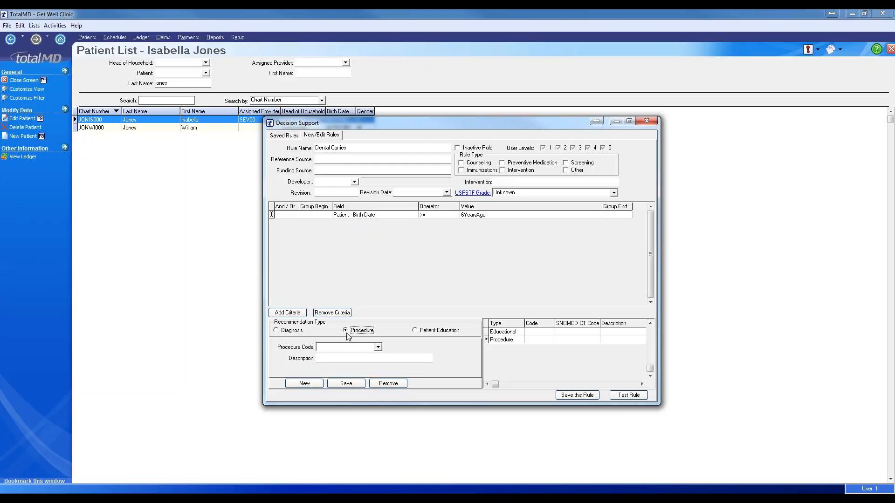
pyautogui.click(371, 348)
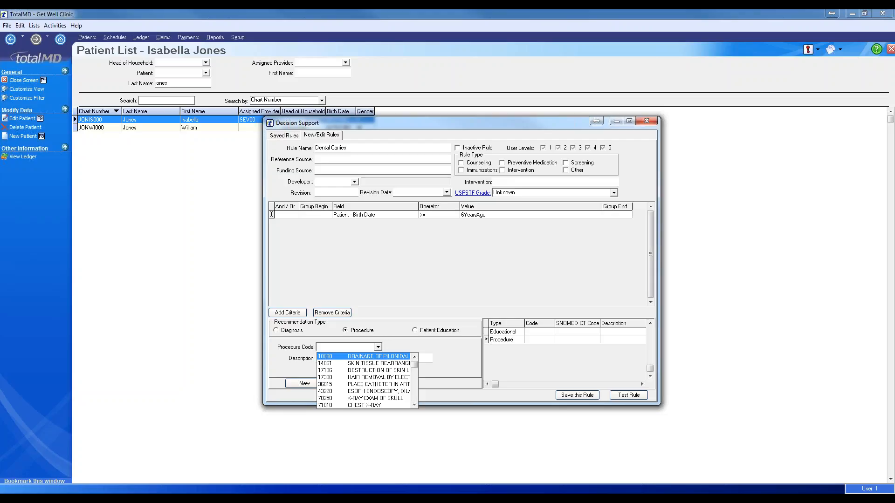
pyautogui.click(376, 357)
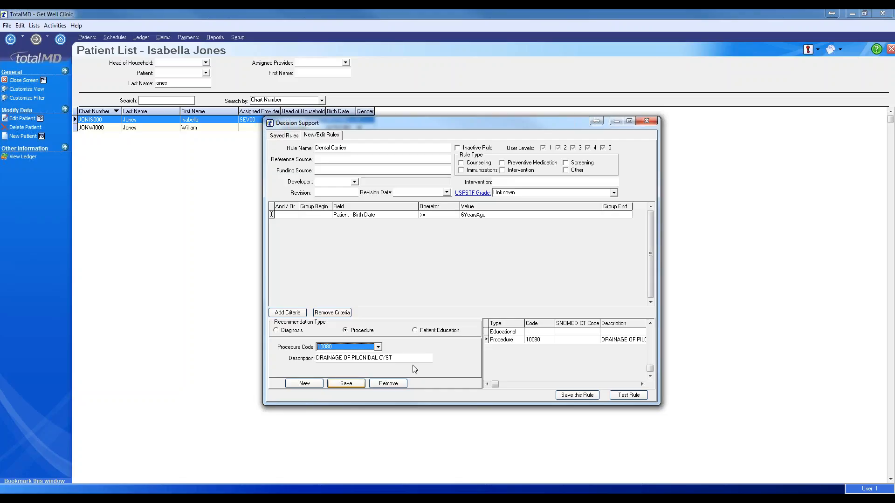
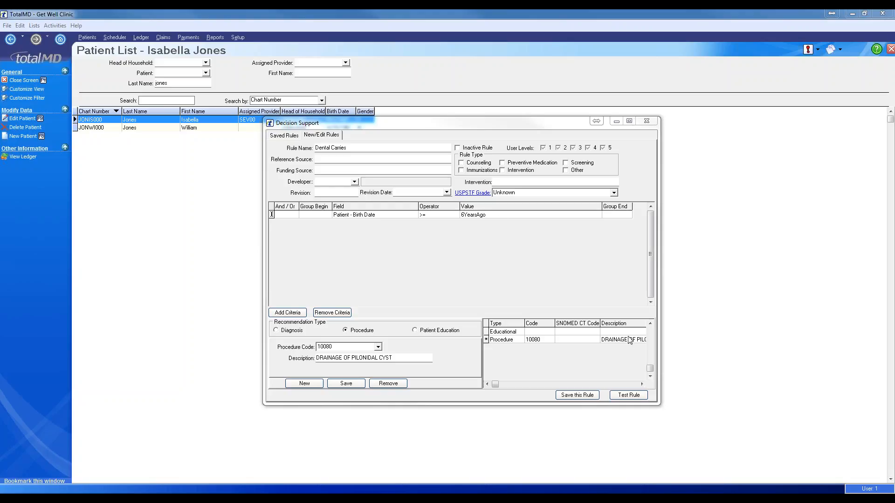
# - Add a second criterion row with field Lab Results - Test Type
pyautogui.click(498, 215)
pyautogui.click(487, 215)
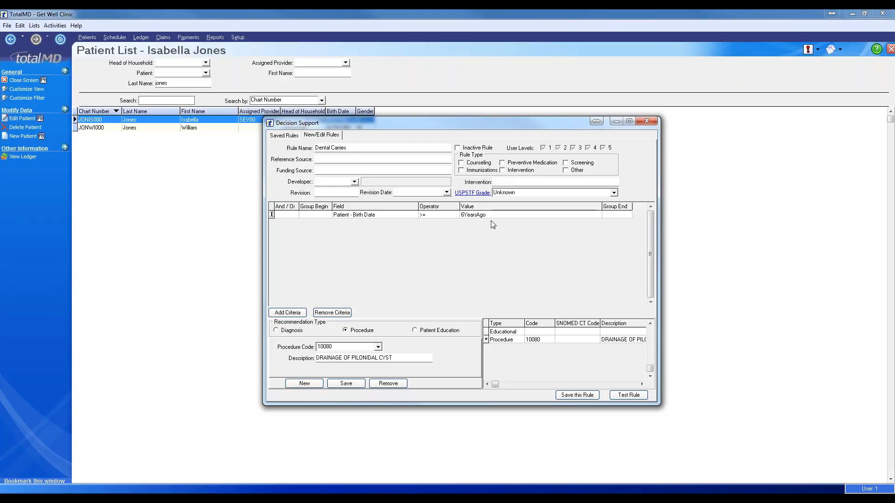
pyautogui.click(287, 312)
pyautogui.click(387, 224)
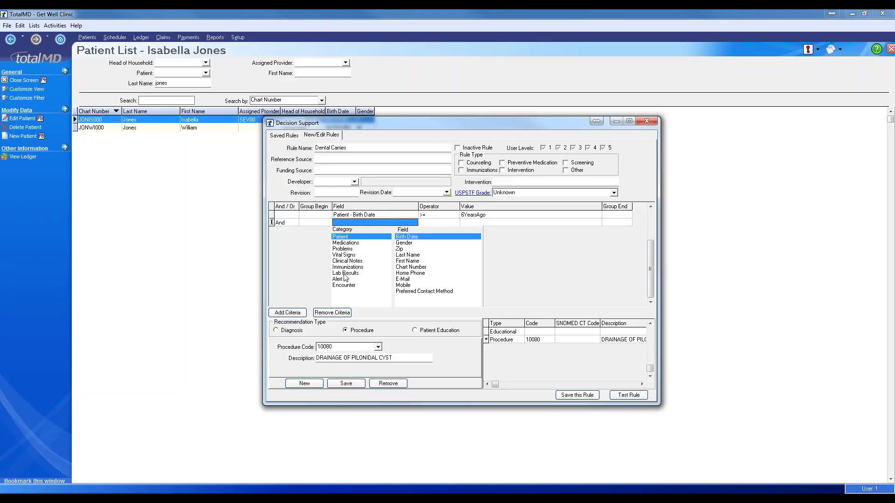
pyautogui.click(345, 274)
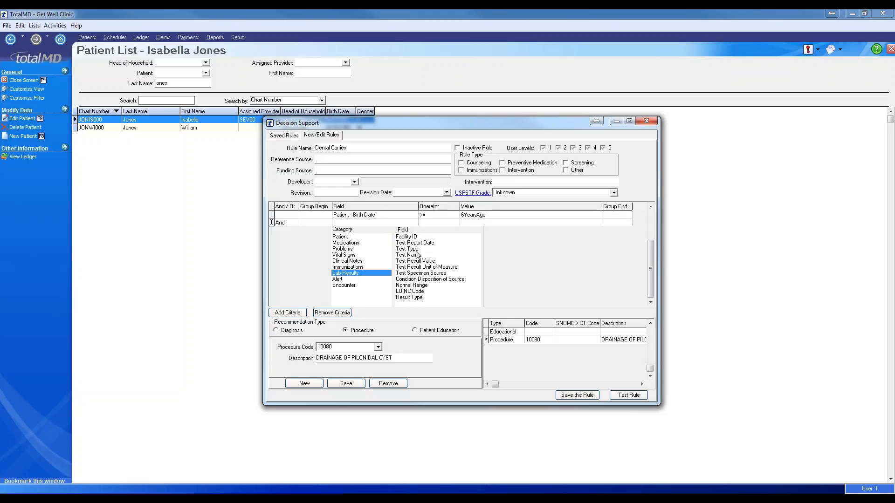
pyautogui.click(416, 252)
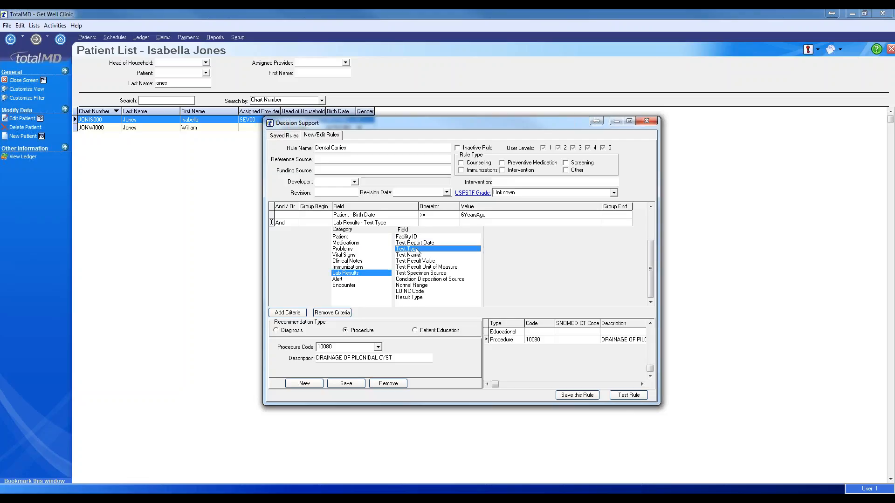
# - Set the new criterion's operator to = and its value to Hematocrit
pyautogui.click(455, 224)
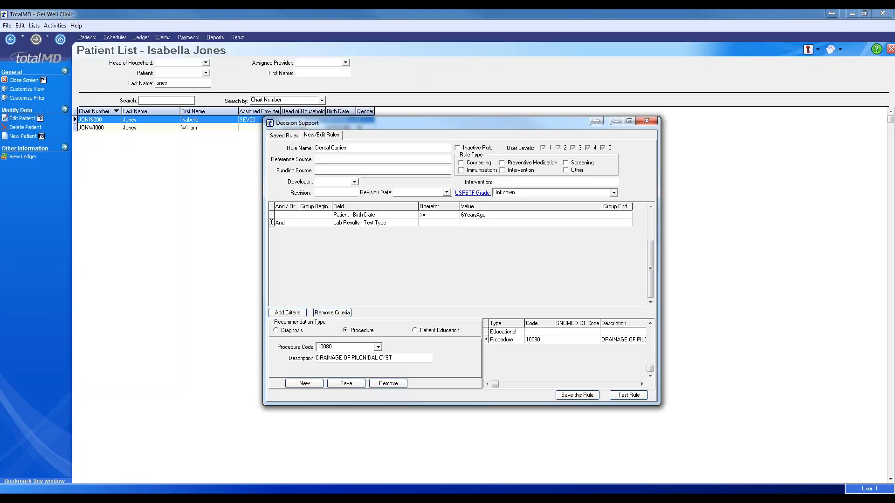
pyautogui.write('=')
pyautogui.press('Tab')
pyautogui.write('f')
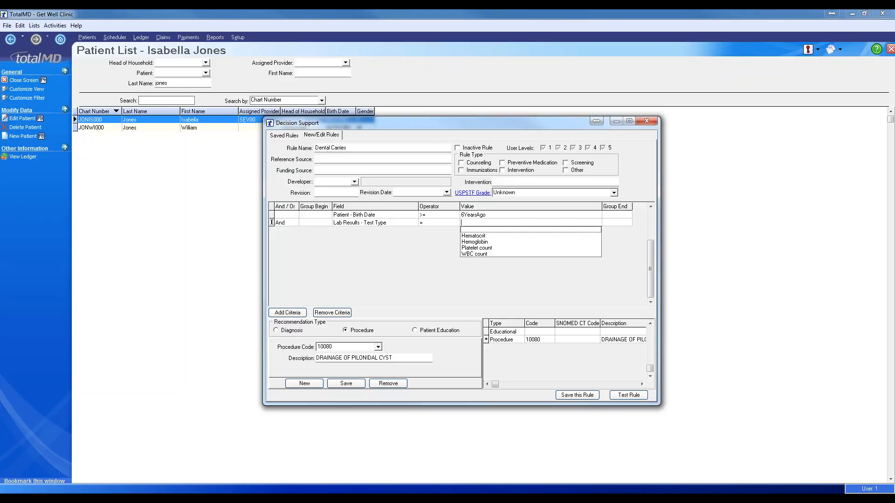
pyautogui.write('h')
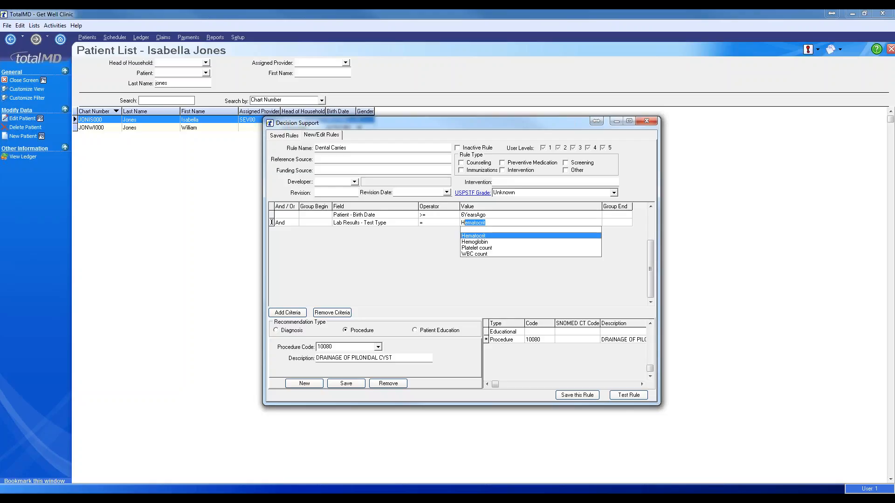
pyautogui.press('Return')
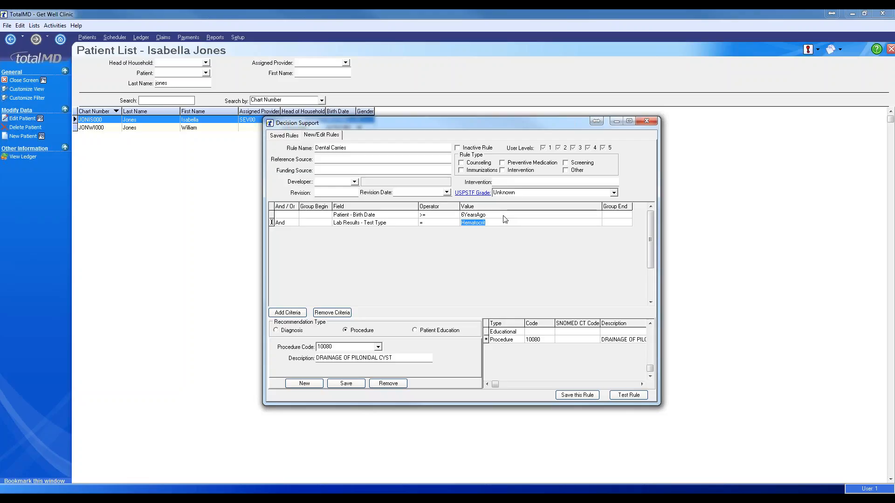
pyautogui.click(505, 215)
pyautogui.press('Tab')
pyautogui.press('Tab')
pyautogui.press('Tab')
pyautogui.press('Tab')
pyautogui.press('BackSpace')
pyautogui.write('6')
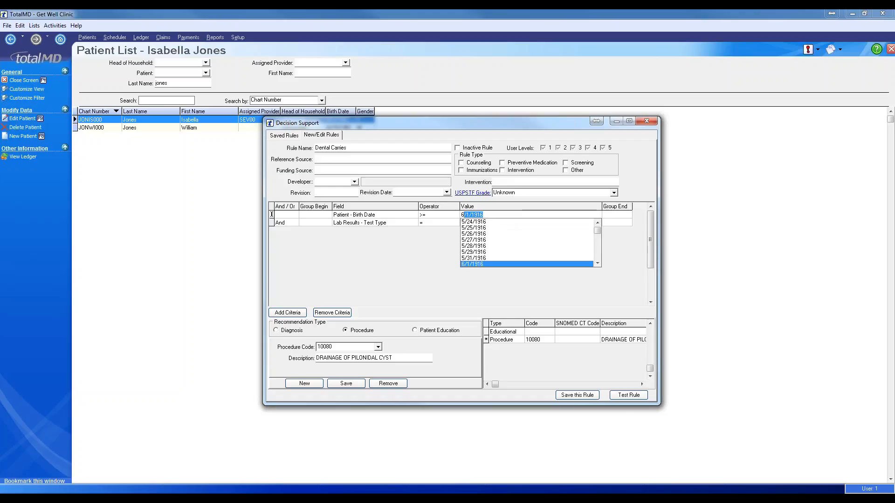
pyautogui.write('Y')
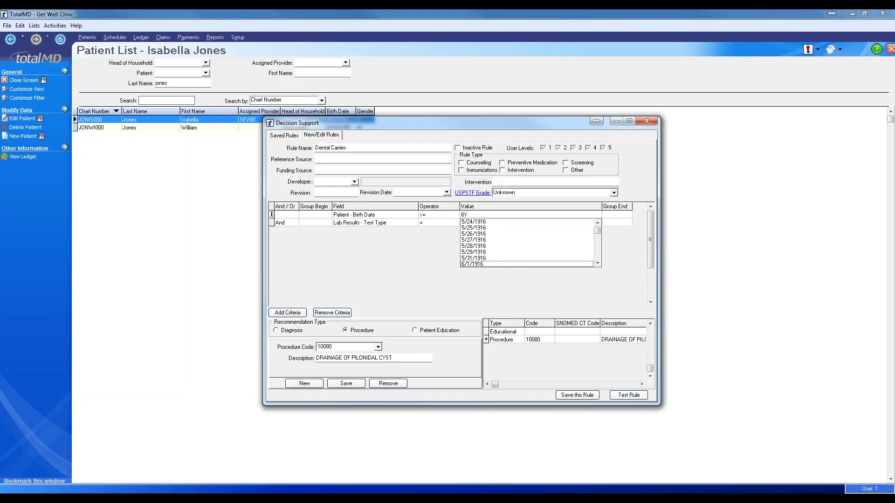
pyautogui.write('earsAgo')
pyautogui.click(422, 256)
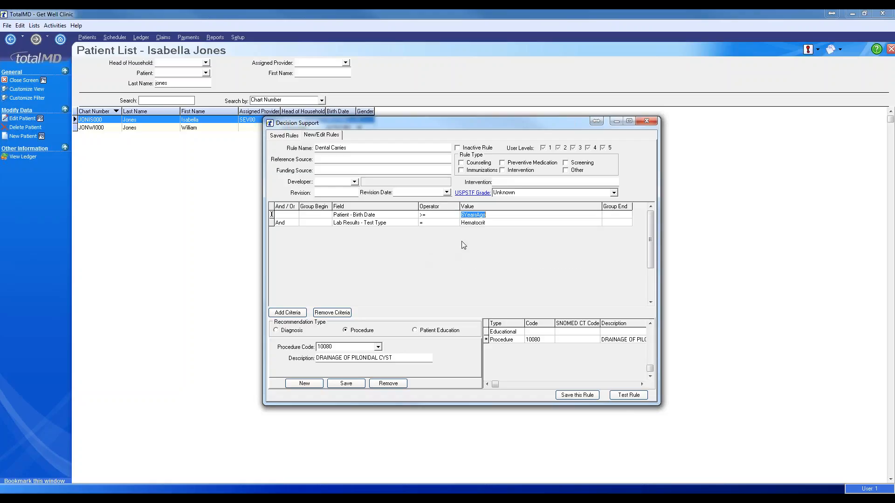
pyautogui.click(473, 223)
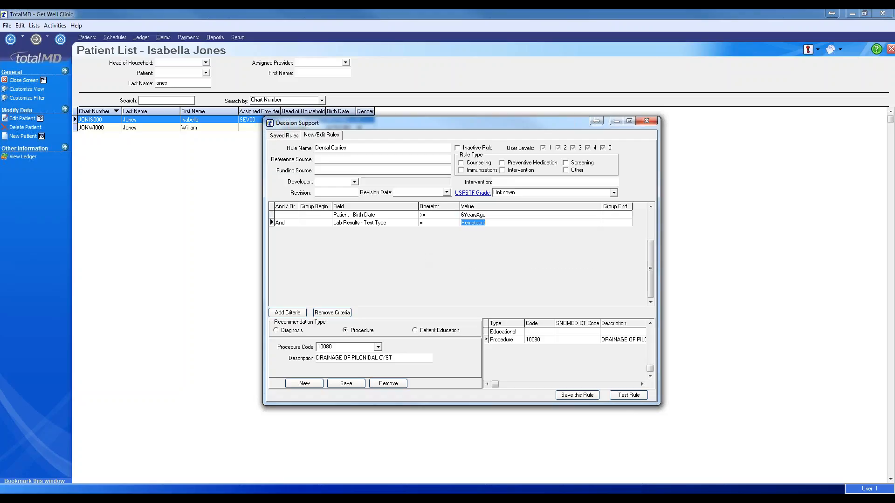
# - Replace the lab criterion's Hematocrit value with Platelet count
pyautogui.press('BackSpace')
pyautogui.write('a')
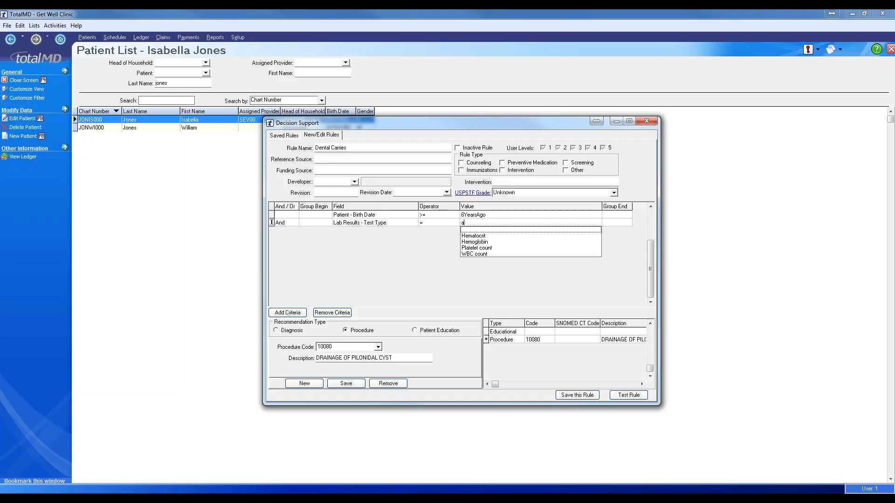
pyautogui.press('BackSpace')
pyautogui.write('Plat')
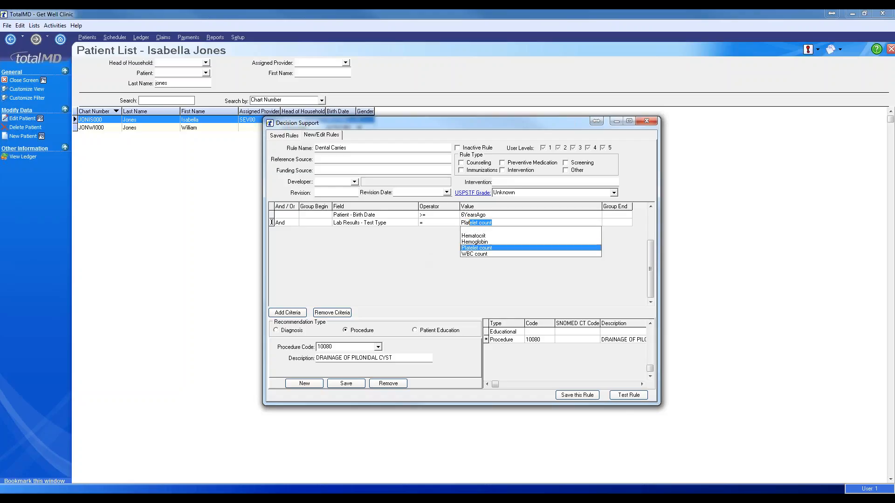
pyautogui.write('elet count')
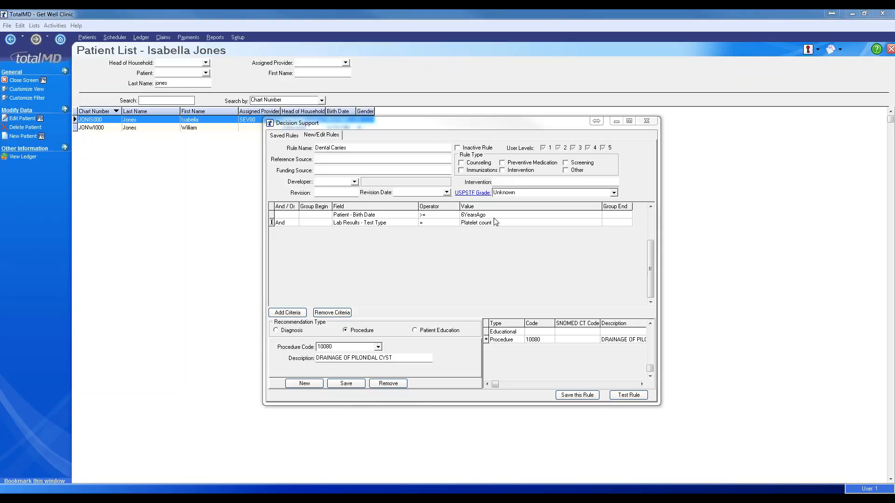
# - Open the saved 'Aspirin for prevention' rule for editing
pyautogui.click(289, 135)
pyautogui.click(324, 242)
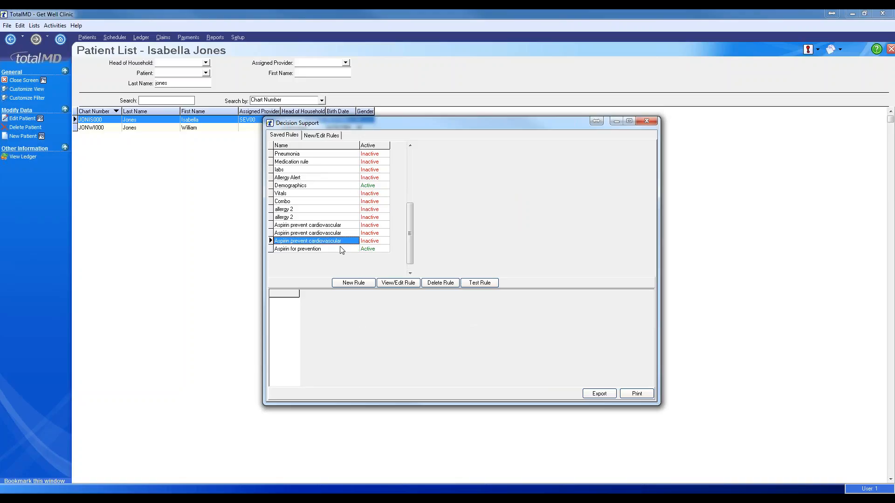
pyautogui.click(332, 248)
pyautogui.click(414, 284)
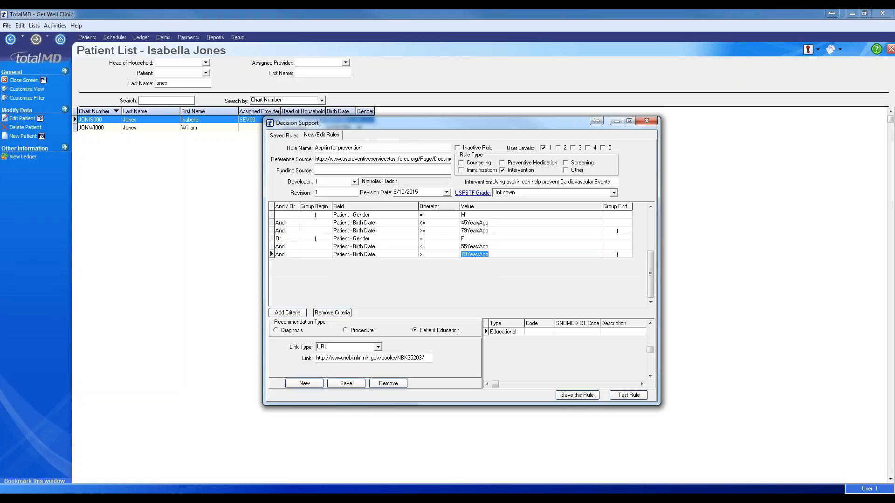
# - Change the female Birth Date >= value to 79yearsago
pyautogui.click(469, 256)
pyautogui.write('y')
pyautogui.press('Delete')
pyautogui.press('Right')
pyautogui.press('Right')
pyautogui.press('Right')
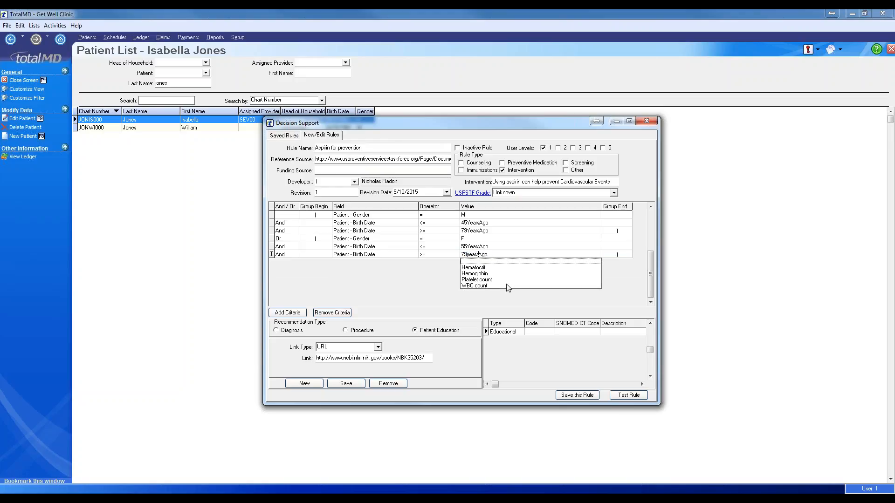
pyautogui.write('a')
pyautogui.press('Delete')
pyautogui.press('Down')
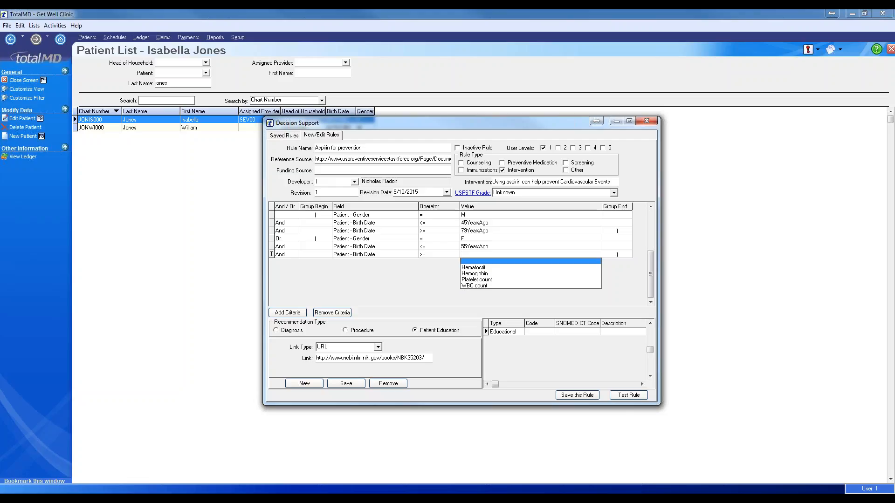
pyautogui.write('79')
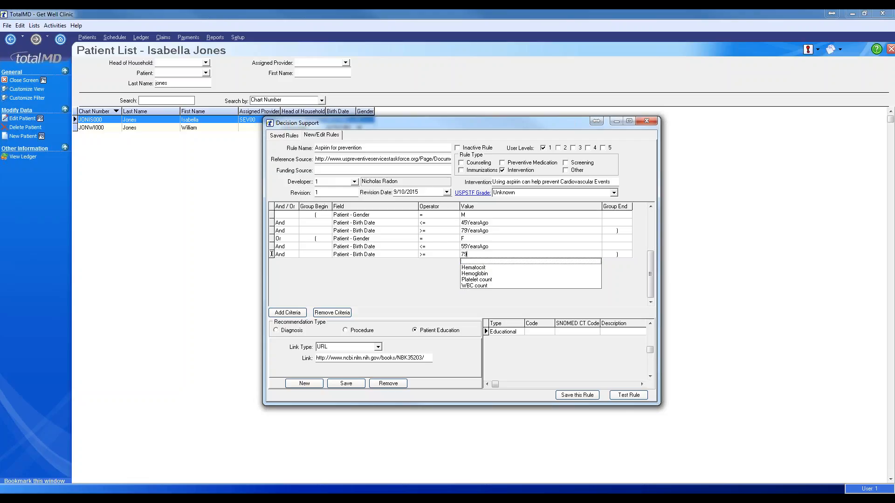
pyautogui.write('yearsago')
pyautogui.press('Return')
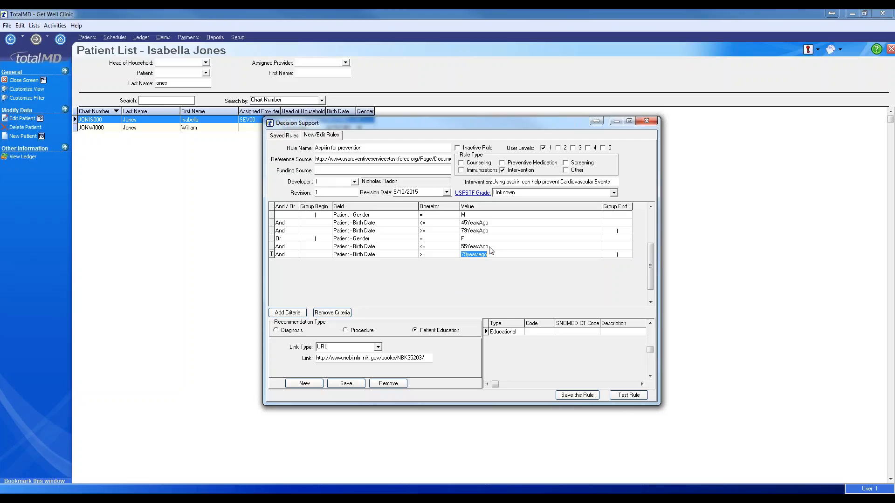
# - Change the female Birth Date <= value to 55yearsago and save the rule
pyautogui.press('Up')
pyautogui.write('55')
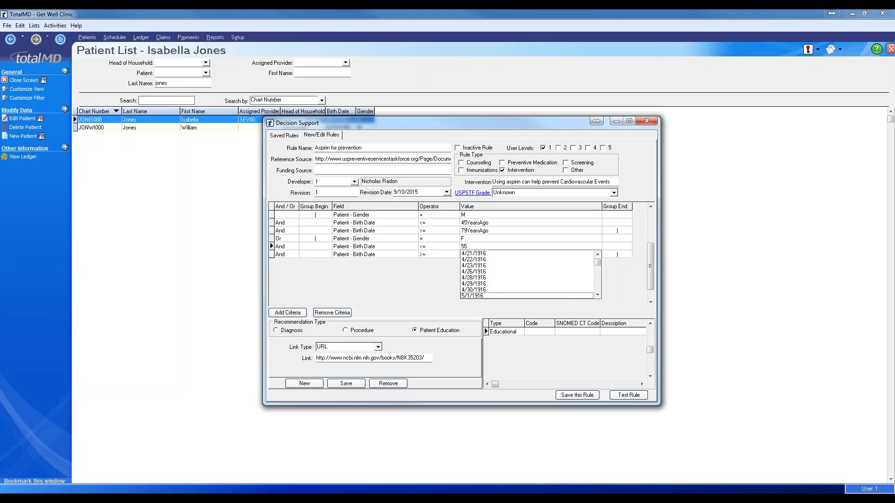
pyautogui.write('yearsago')
pyautogui.press('BackSpace')
pyautogui.click(572, 397)
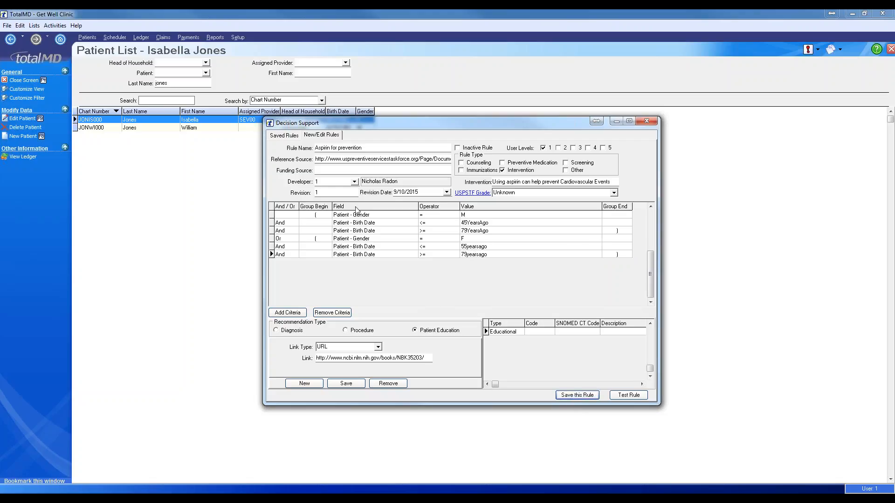
pyautogui.click(285, 135)
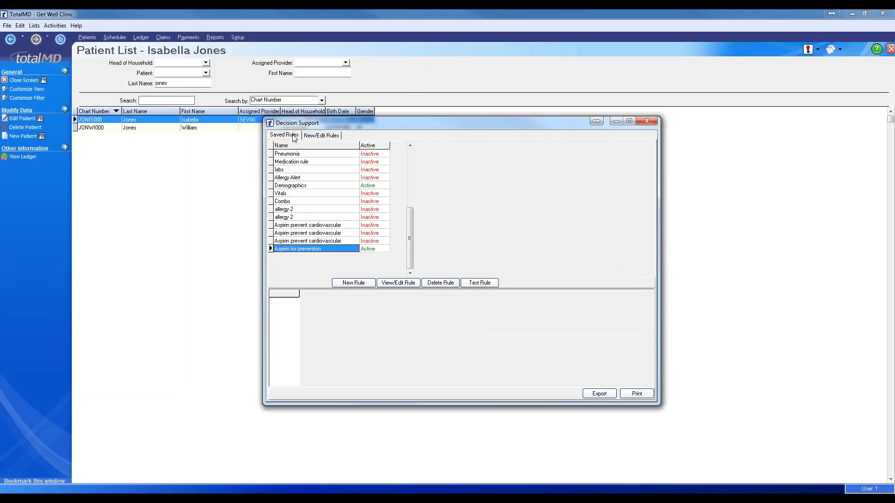
pyautogui.click(482, 289)
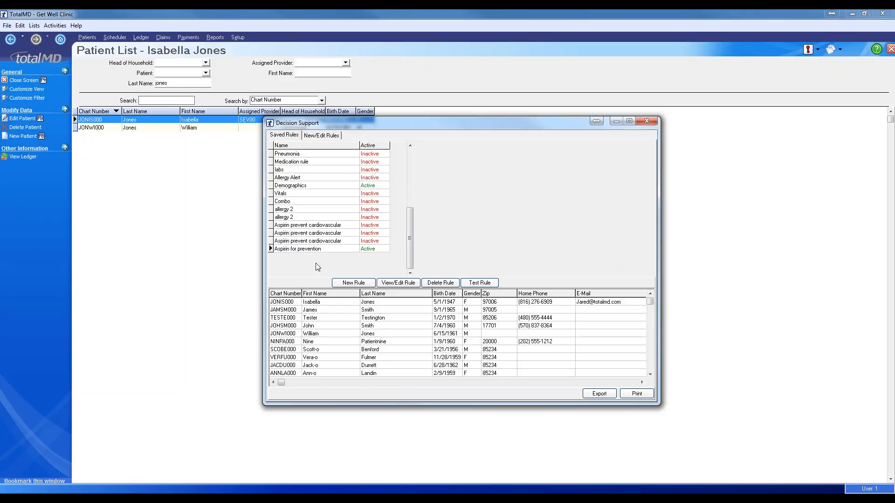
pyautogui.click(322, 136)
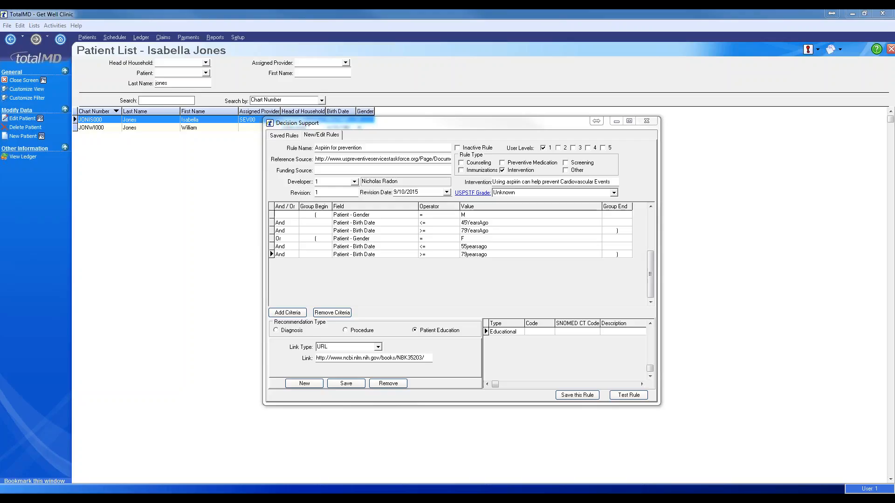
# - Close Decision Support and display the practice's User List from Setup
pyautogui.click(651, 122)
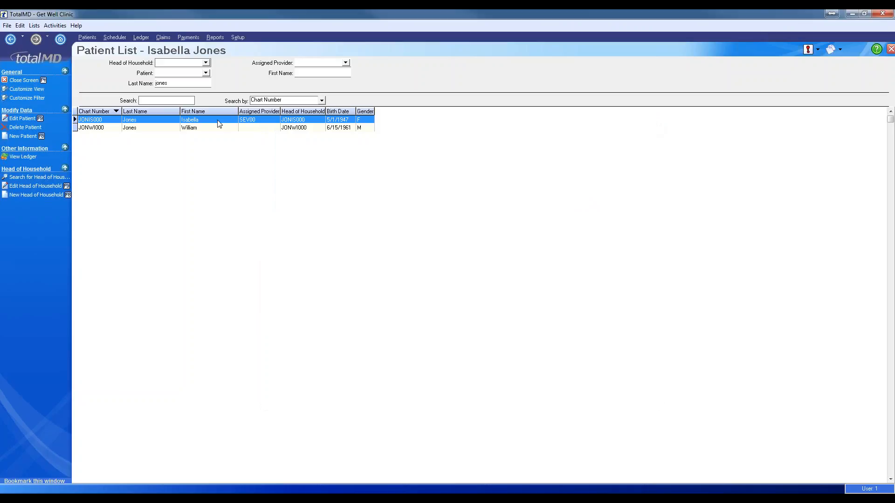
pyautogui.click(235, 39)
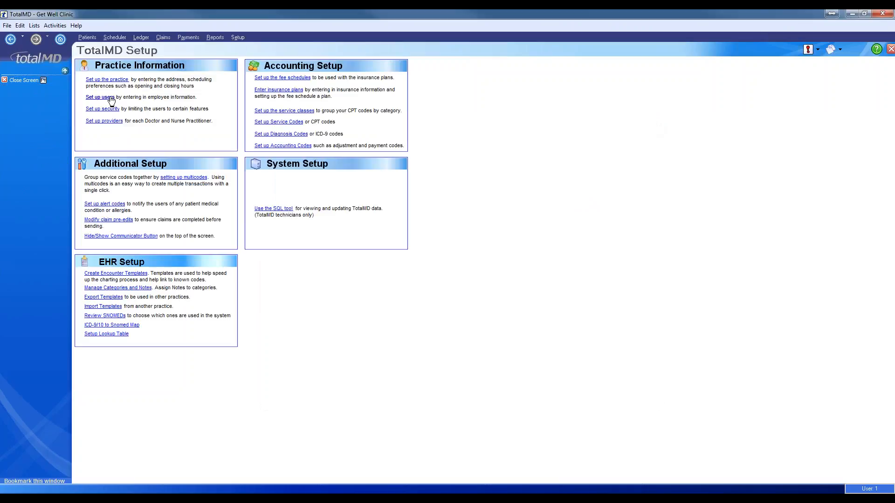
pyautogui.click(100, 97)
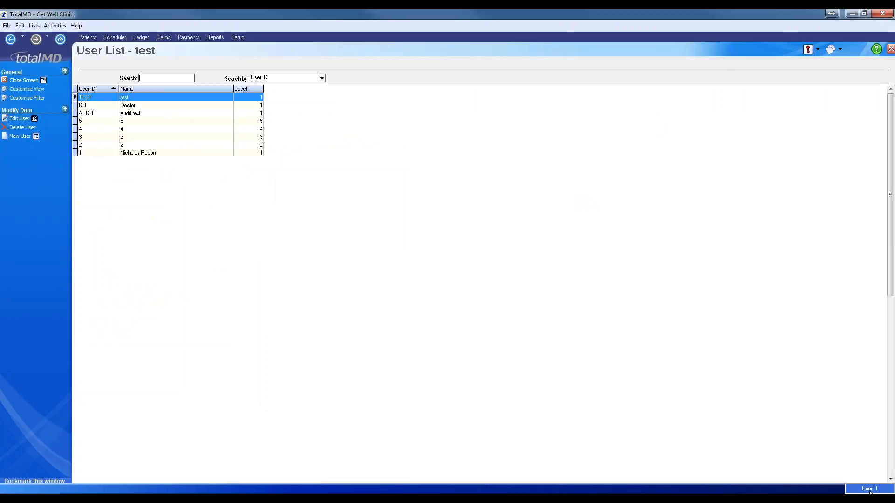
pyautogui.click(7, 25)
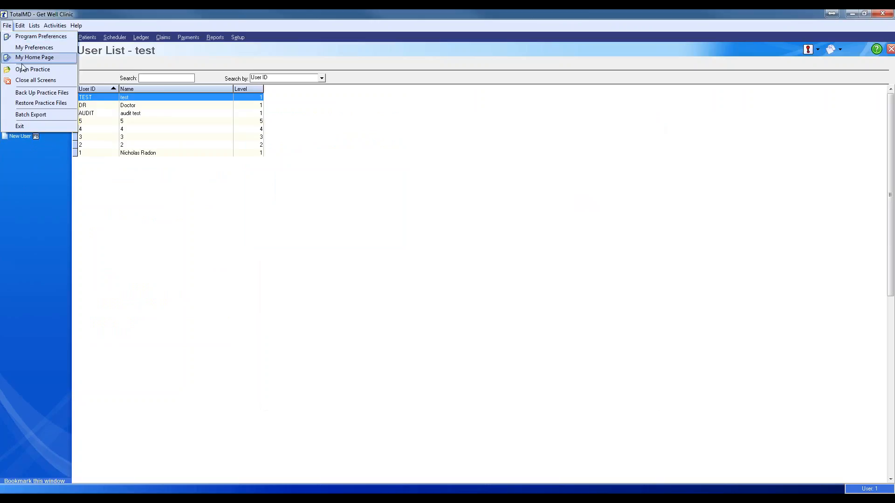
# - Reopen the Get Well Clinic practice and log in as another user
pyautogui.click(23, 69)
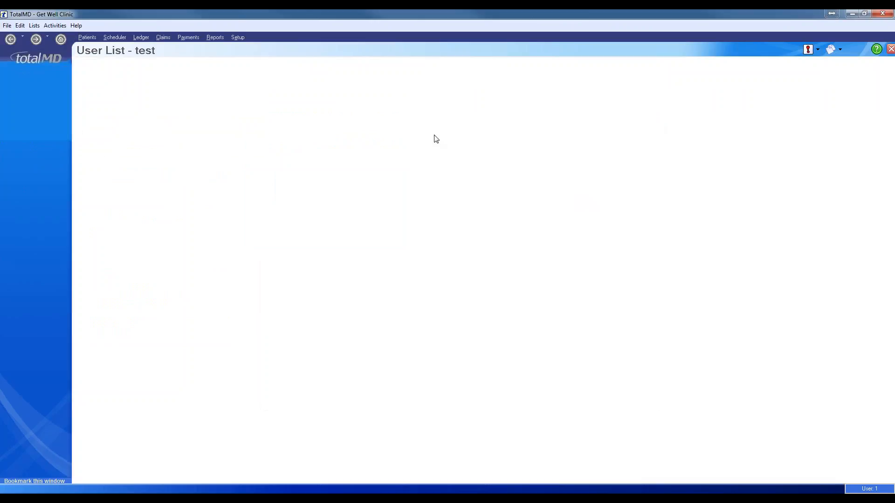
pyautogui.click(505, 233)
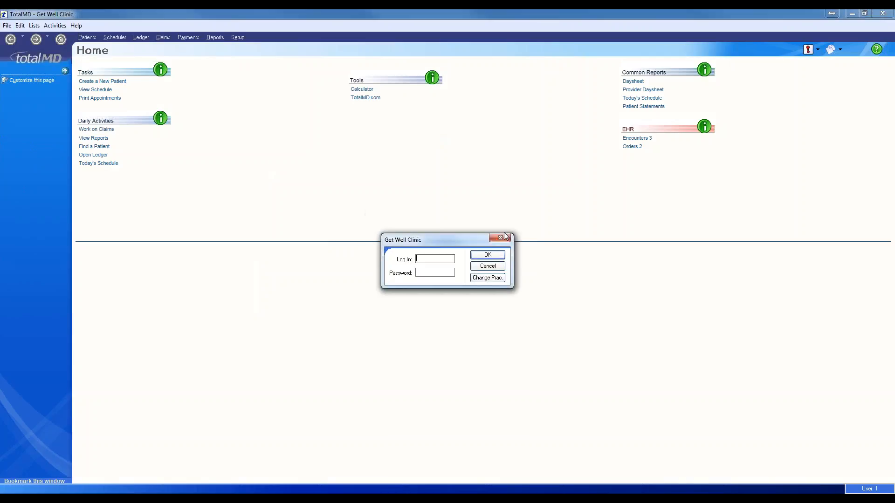
pyautogui.click(487, 256)
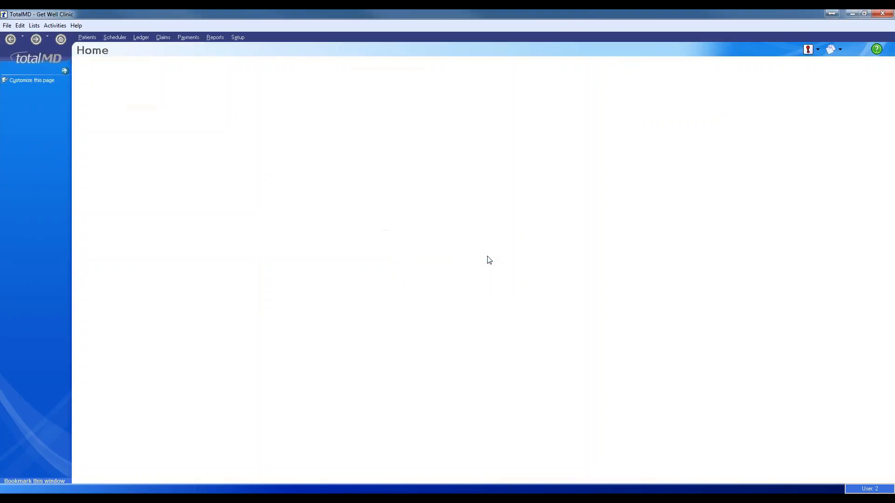
# - Find the patient in the Patients list and start a new encounter using 0001 Test Template 2
pyautogui.click(88, 37)
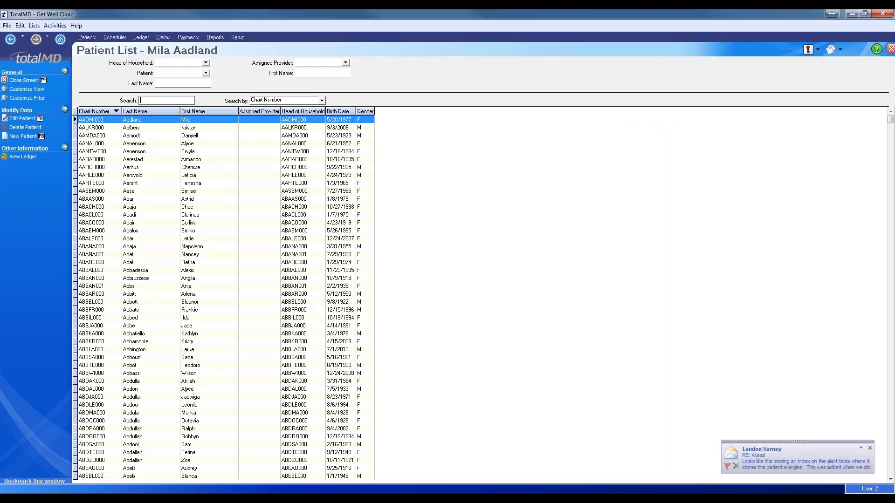
pyautogui.write('joni')
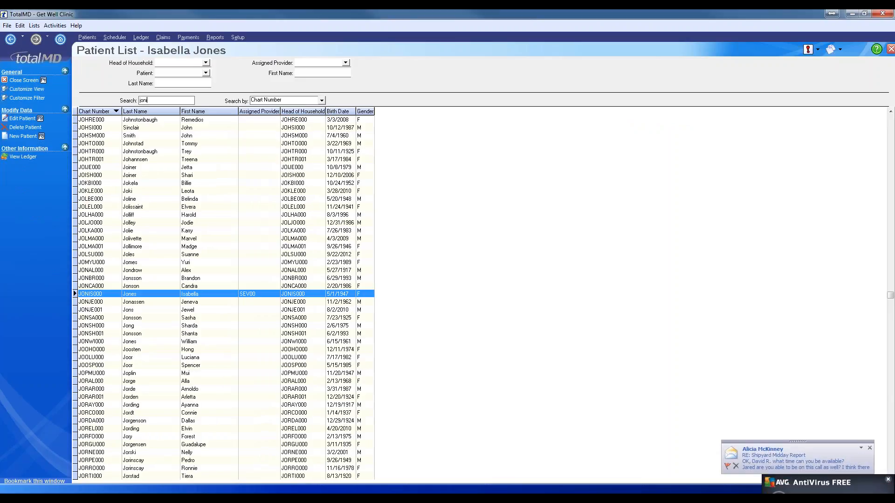
pyautogui.rightClick(211, 297)
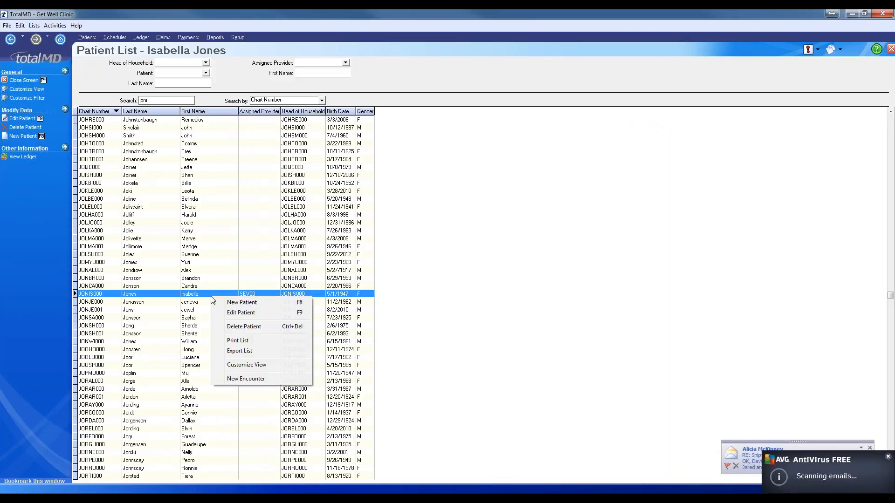
pyautogui.click(252, 379)
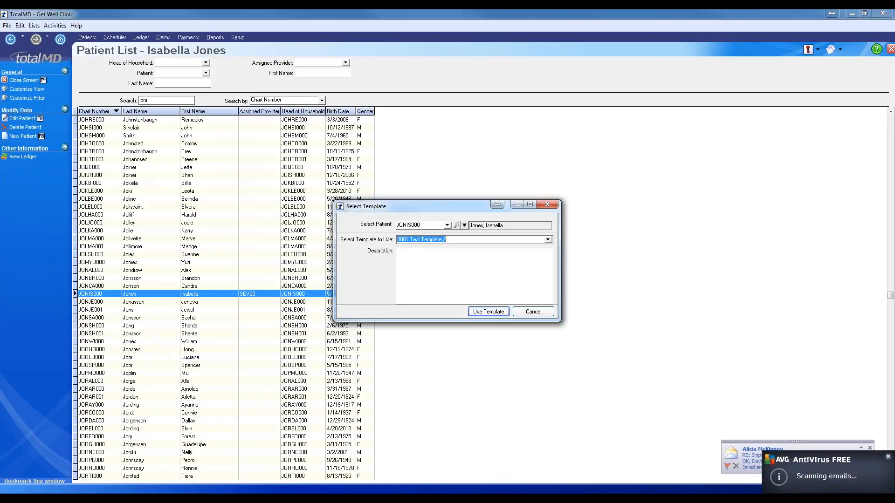
pyautogui.click(477, 314)
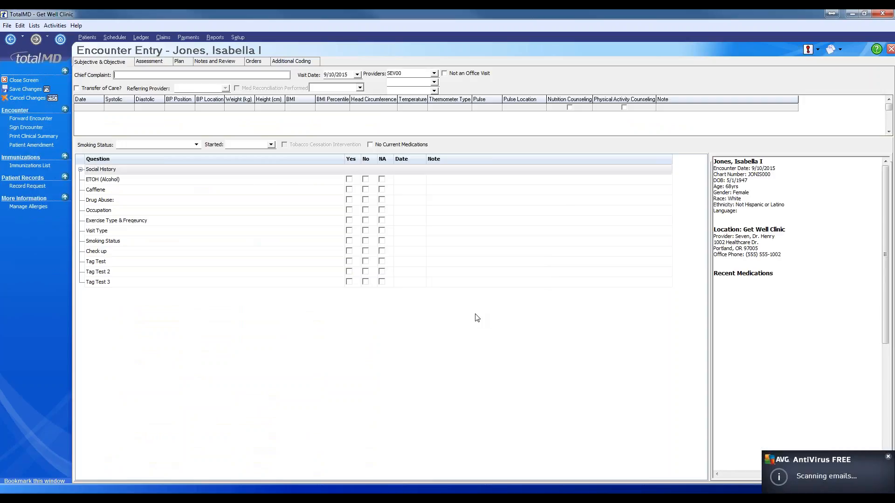
# - Review the encounter's suggested procedures and documents, then show the PowerPoint Homework slide
pyautogui.click(228, 64)
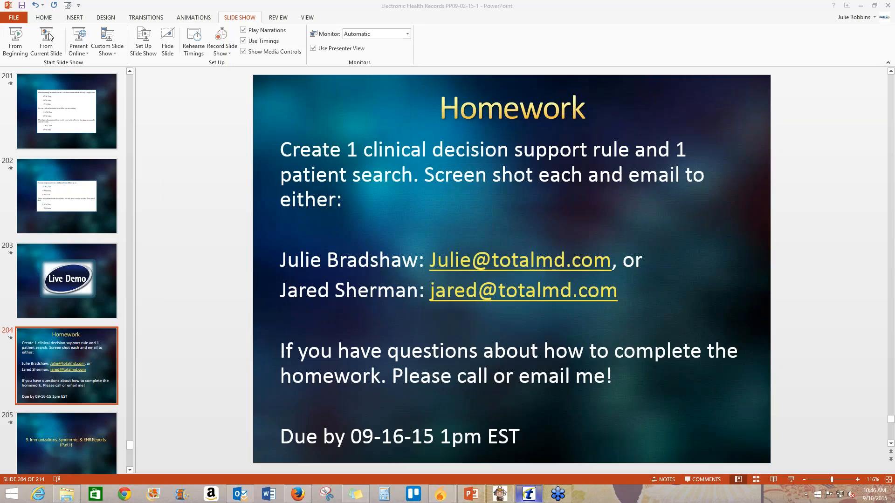
pyautogui.click(48, 34)
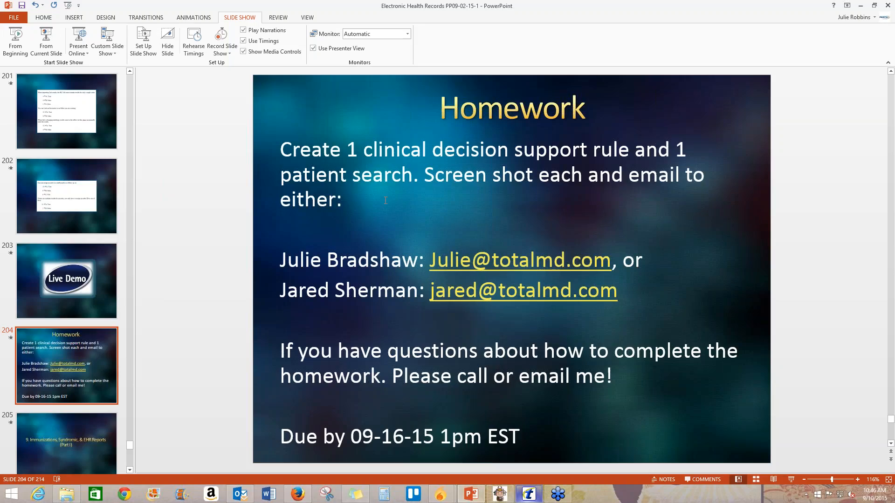